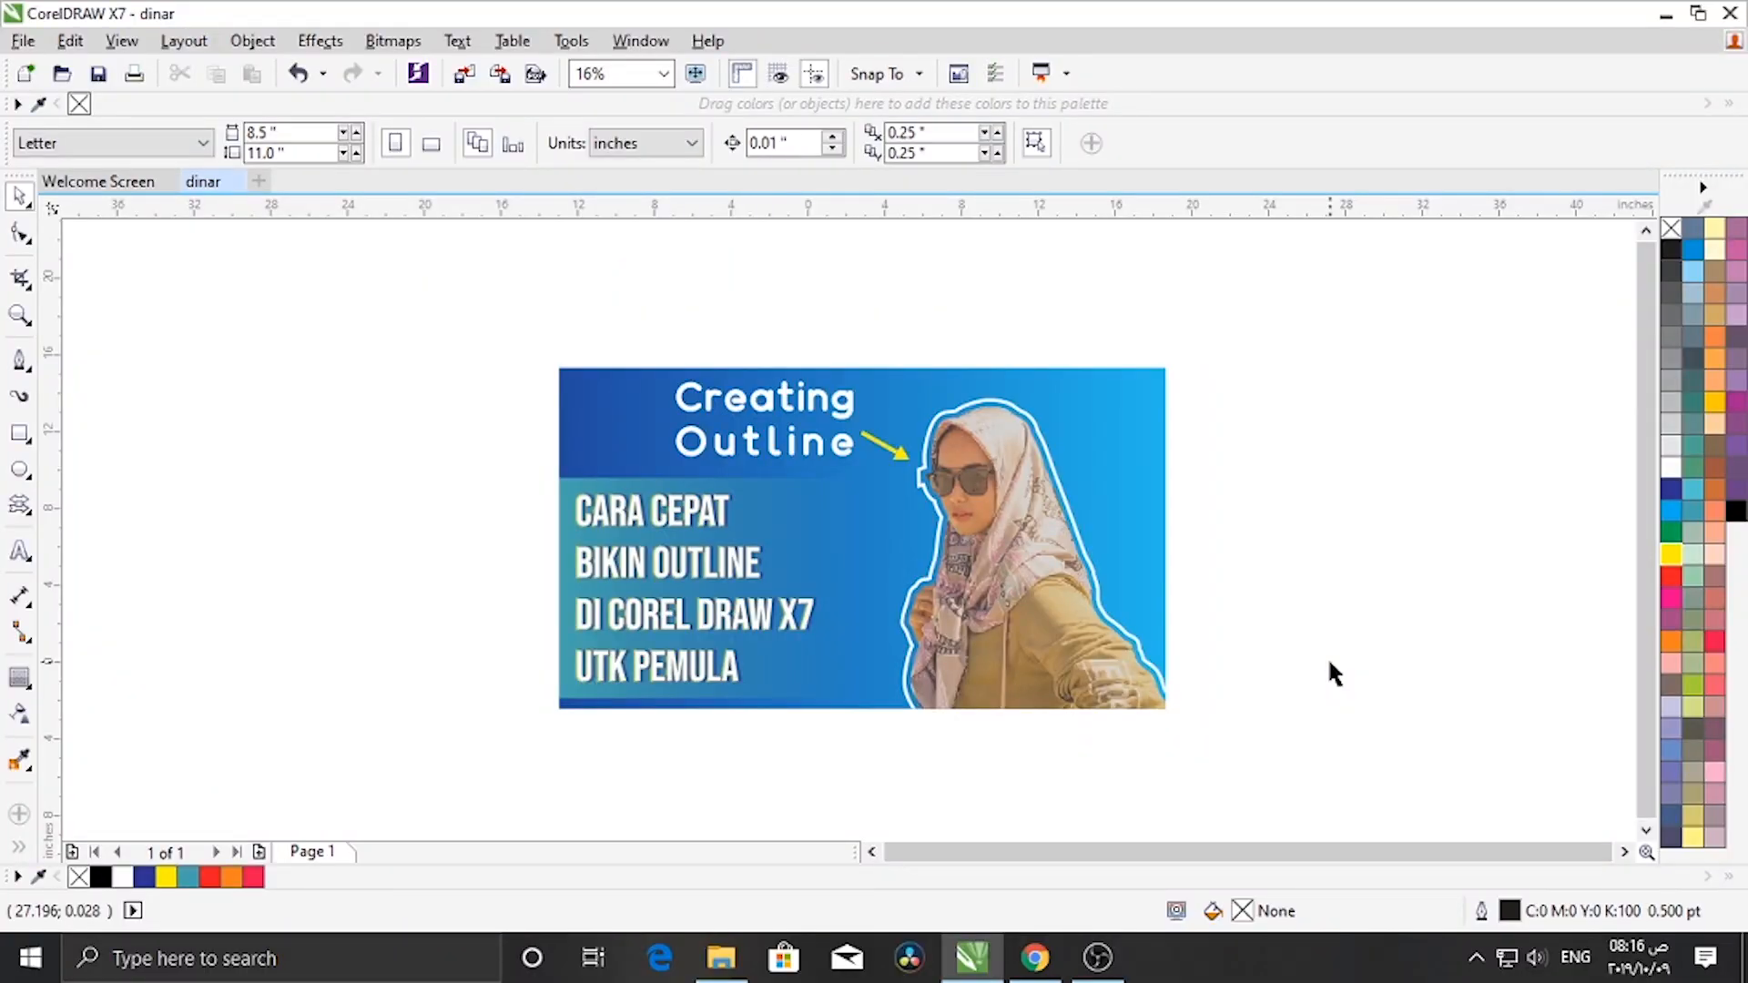
- Delete the existing thumbnail design group from the page
{"action": "scroll", "coordinate": [1224, 546], "scroll_direction": "down", "scroll_amount": 2}
{"action": "left_click_drag", "start_coordinate": [1326, 410], "coordinate": [714, 765]}
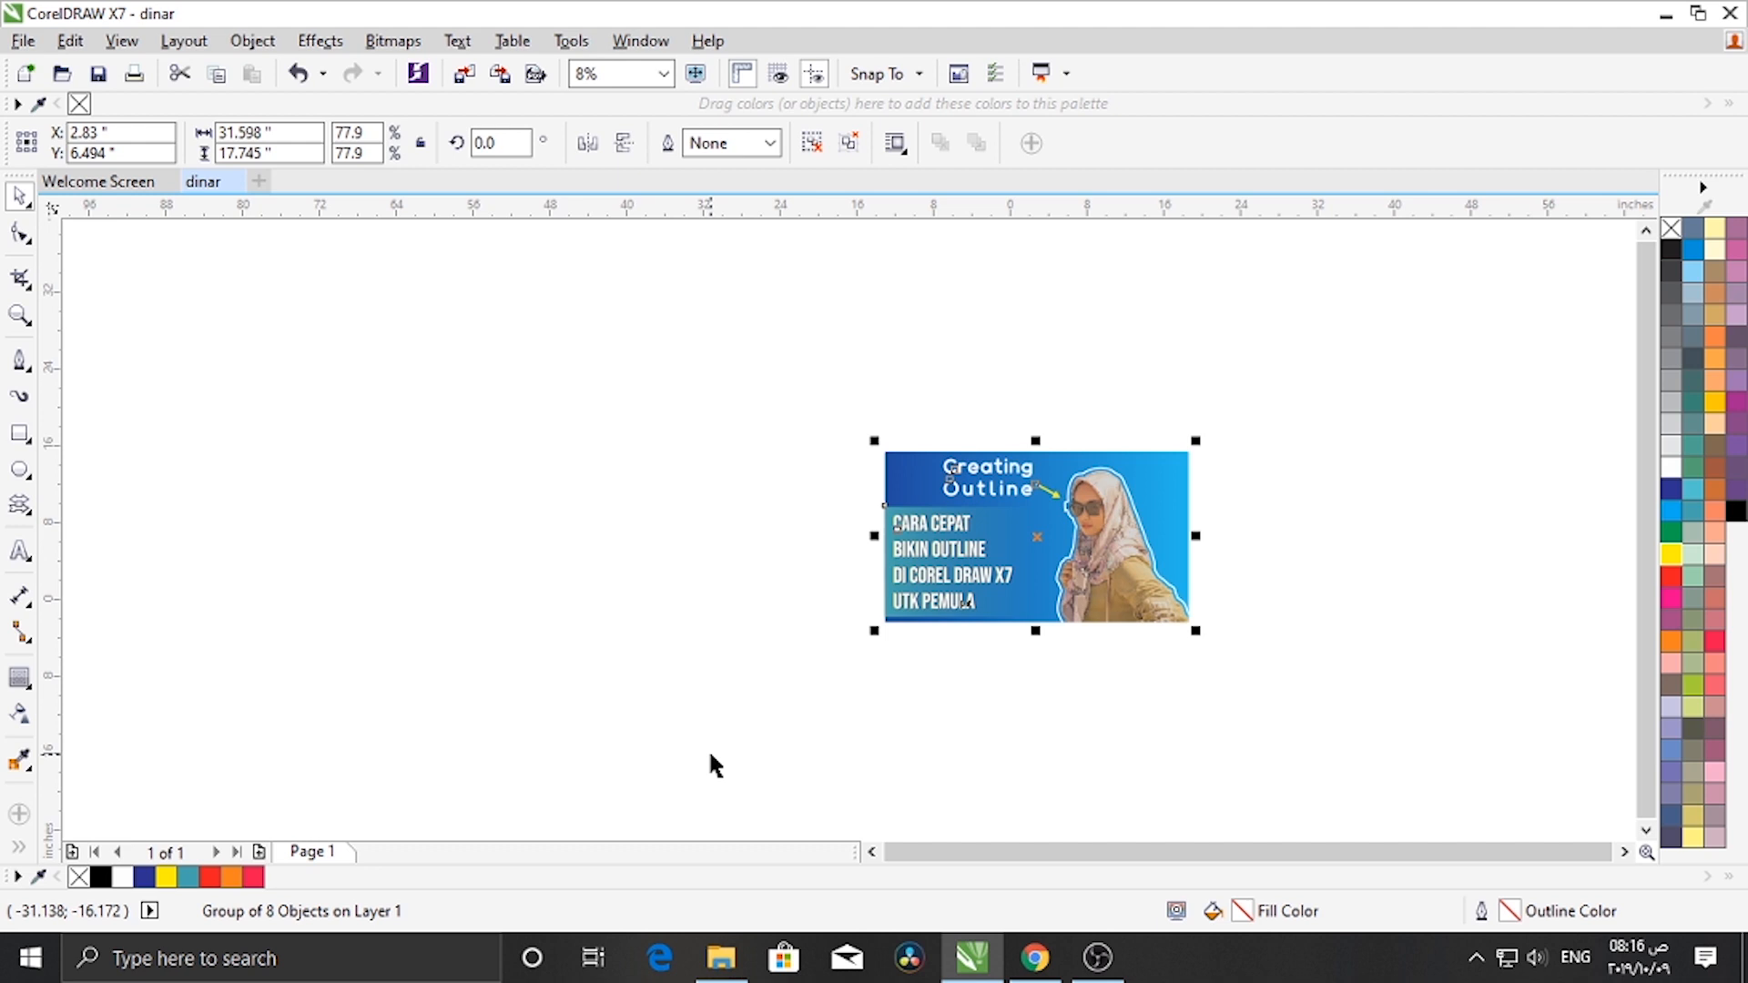
{"action": "right_click", "coordinate": [944, 580]}
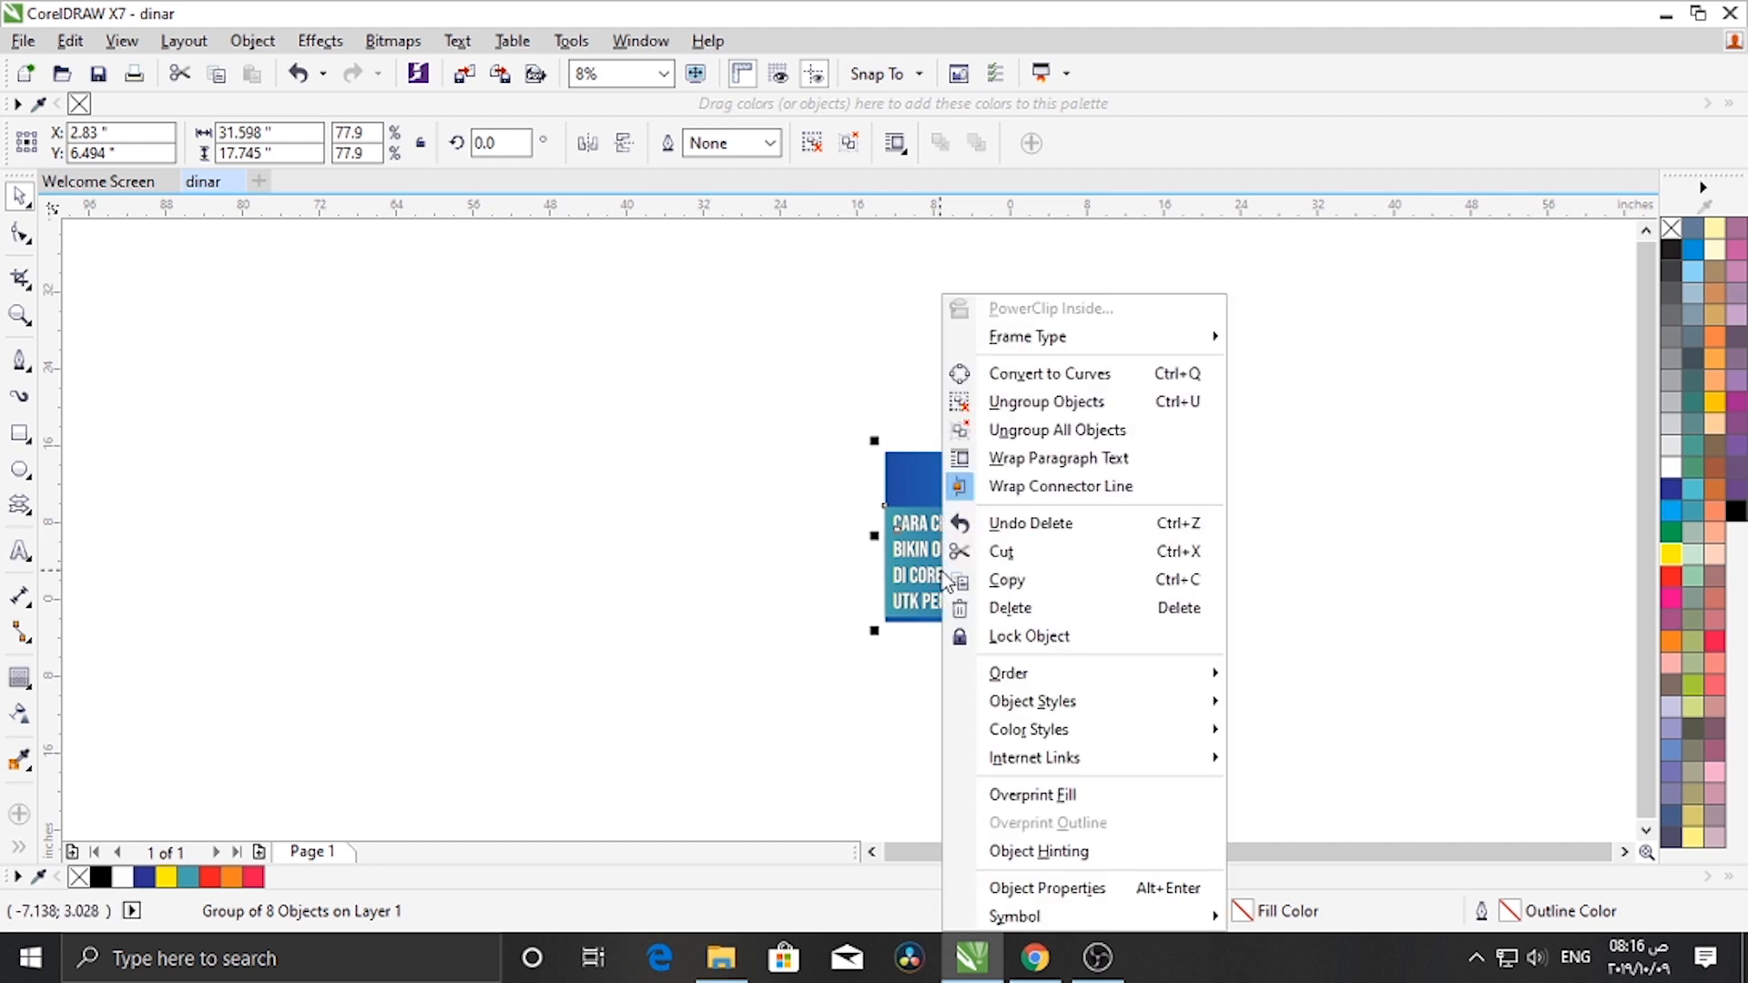
{"action": "left_click", "coordinate": [1054, 611]}
- Import the beach photo from Saved Pictures by dragging it onto the page
{"action": "scroll", "coordinate": [1176, 543], "scroll_direction": "up", "scroll_amount": 2}
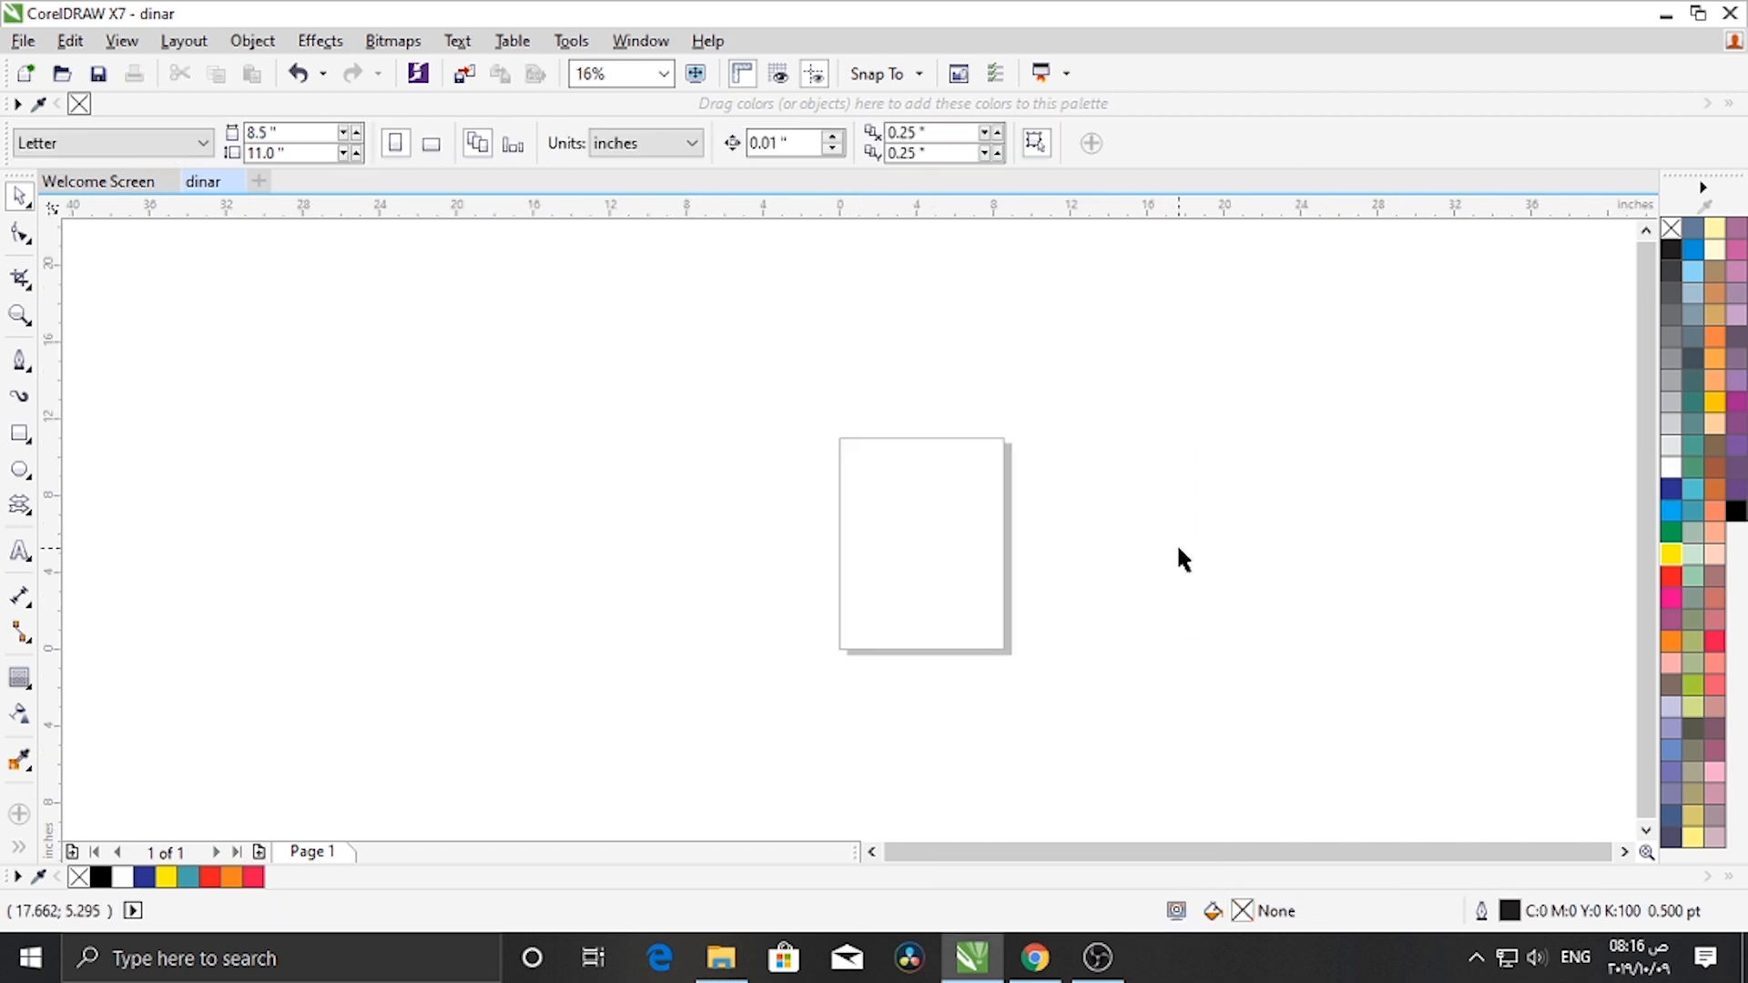
{"action": "left_click", "coordinate": [721, 957]}
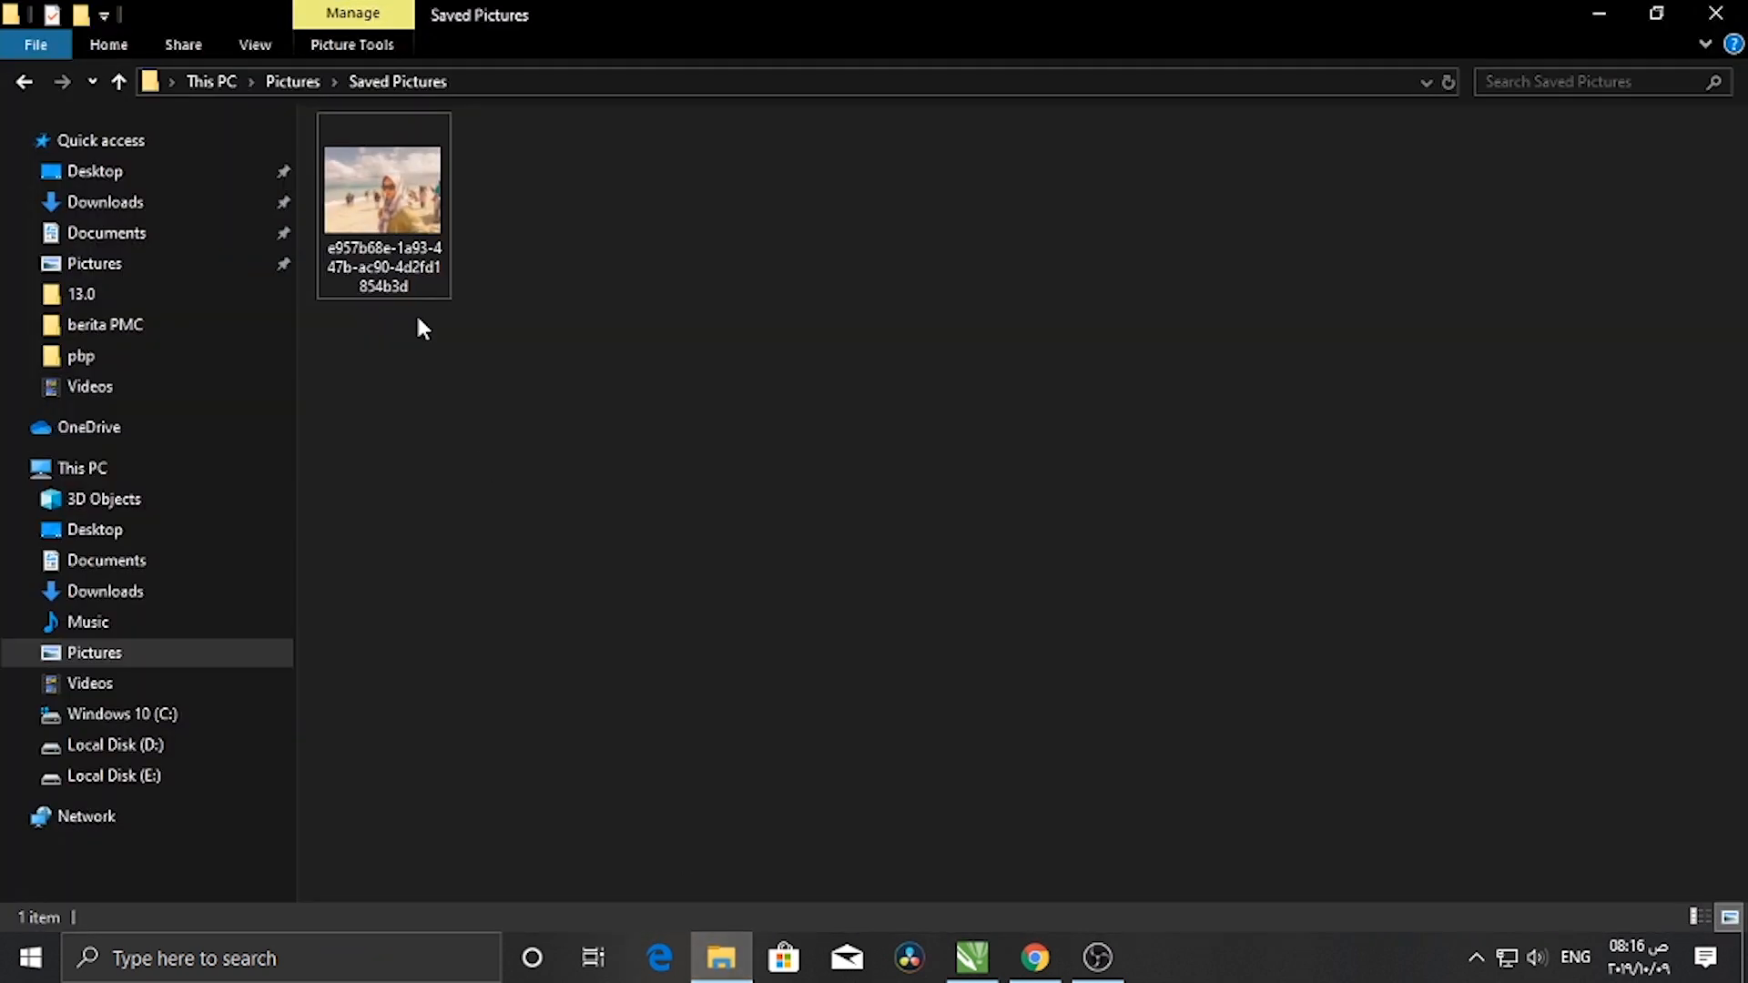
{"action": "left_click_drag", "start_coordinate": [398, 228], "coordinate": [953, 719]}
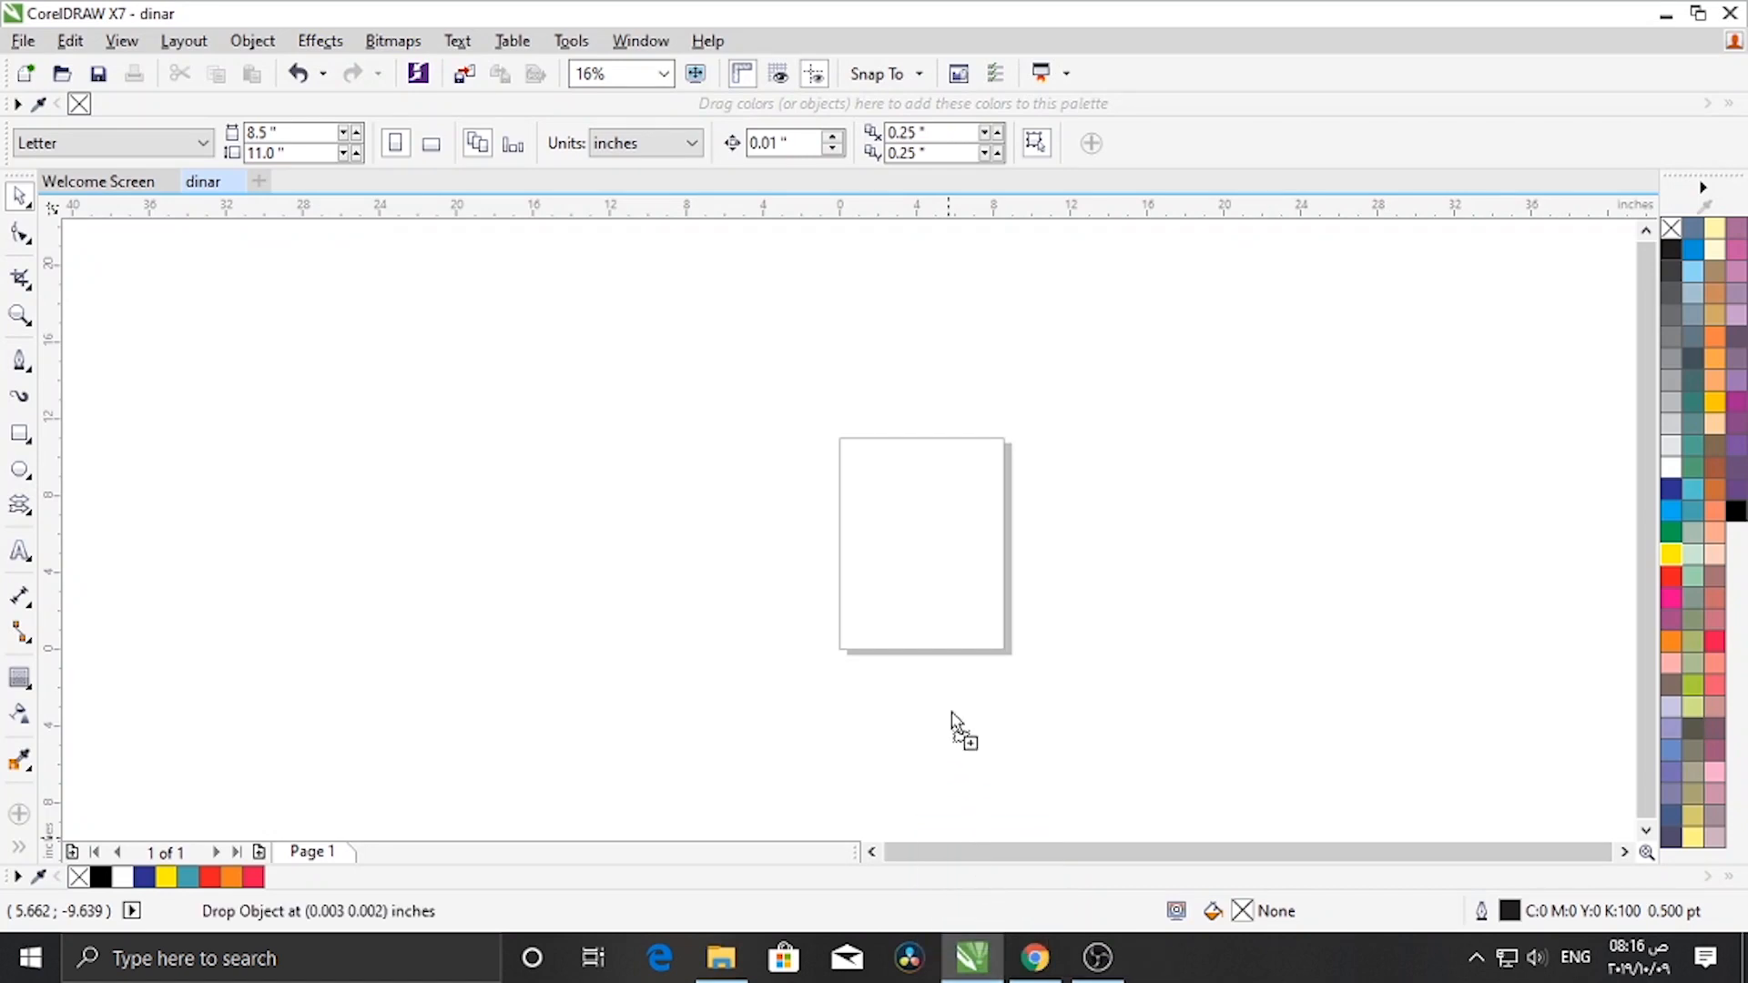
{"action": "left_click_drag", "start_coordinate": [892, 546], "coordinate": [1092, 671]}
{"action": "left_click_drag", "start_coordinate": [952, 546], "coordinate": [973, 556]}
{"action": "scroll", "coordinate": [1027, 579], "scroll_direction": "up", "scroll_amount": 1}
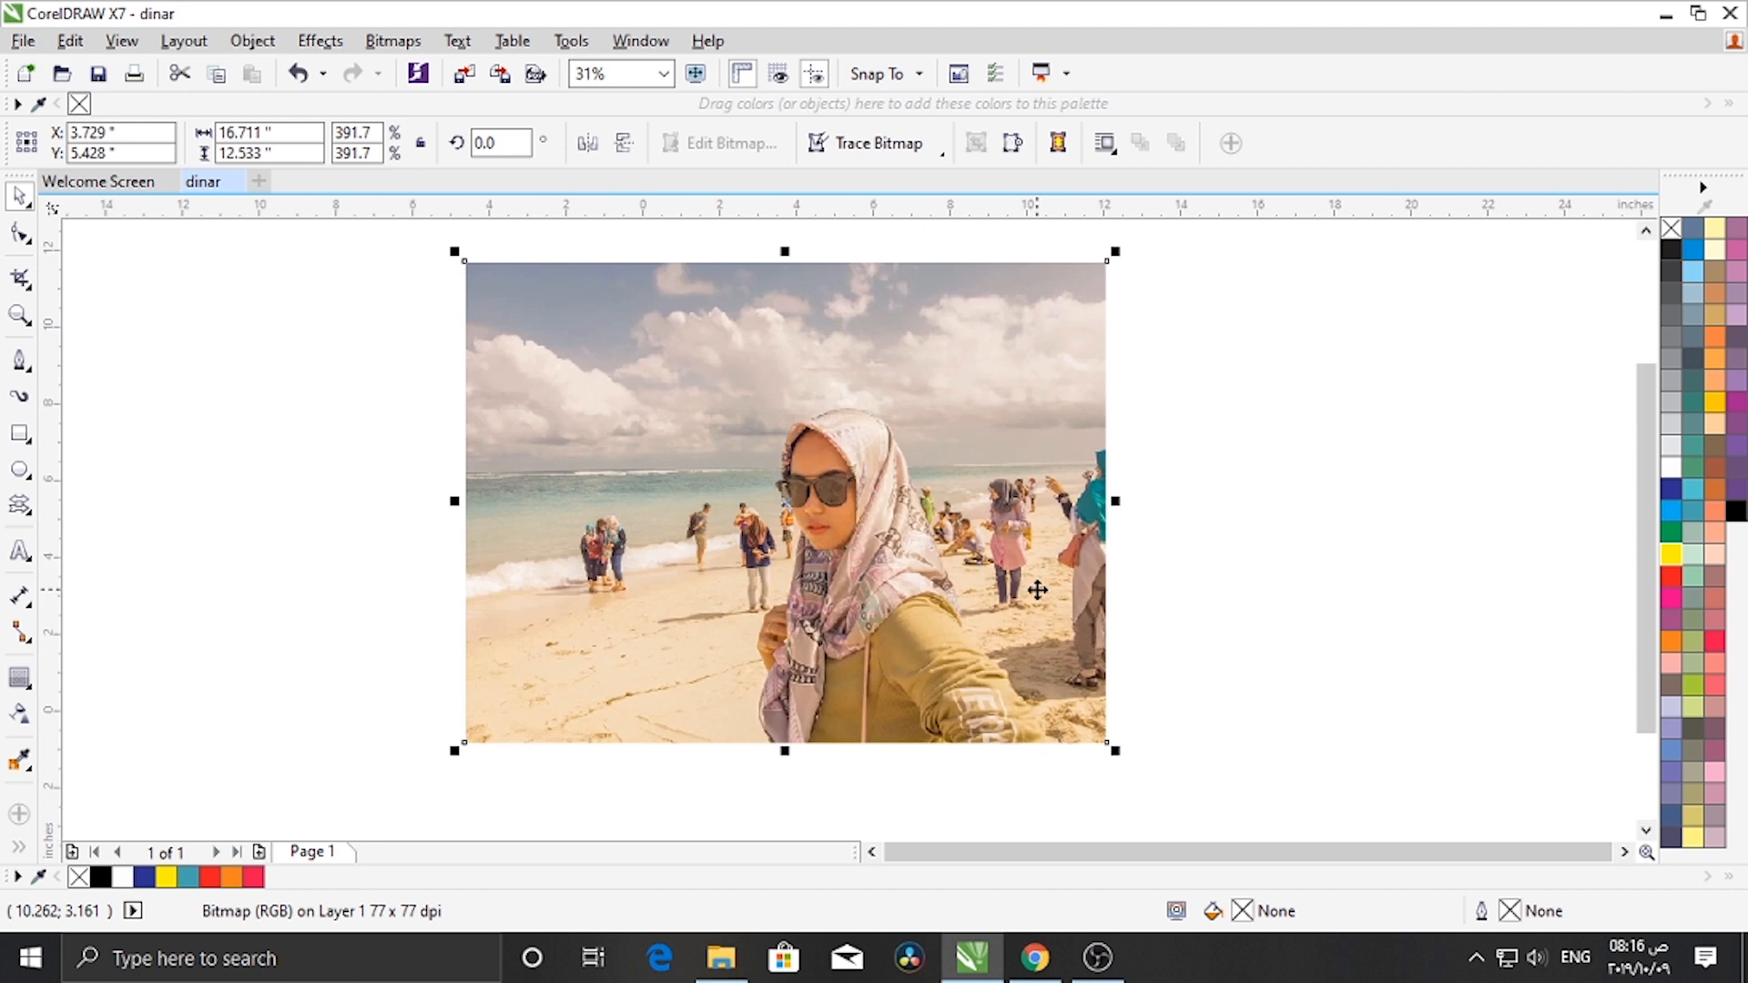
{"action": "left_click", "coordinate": [19, 435]}
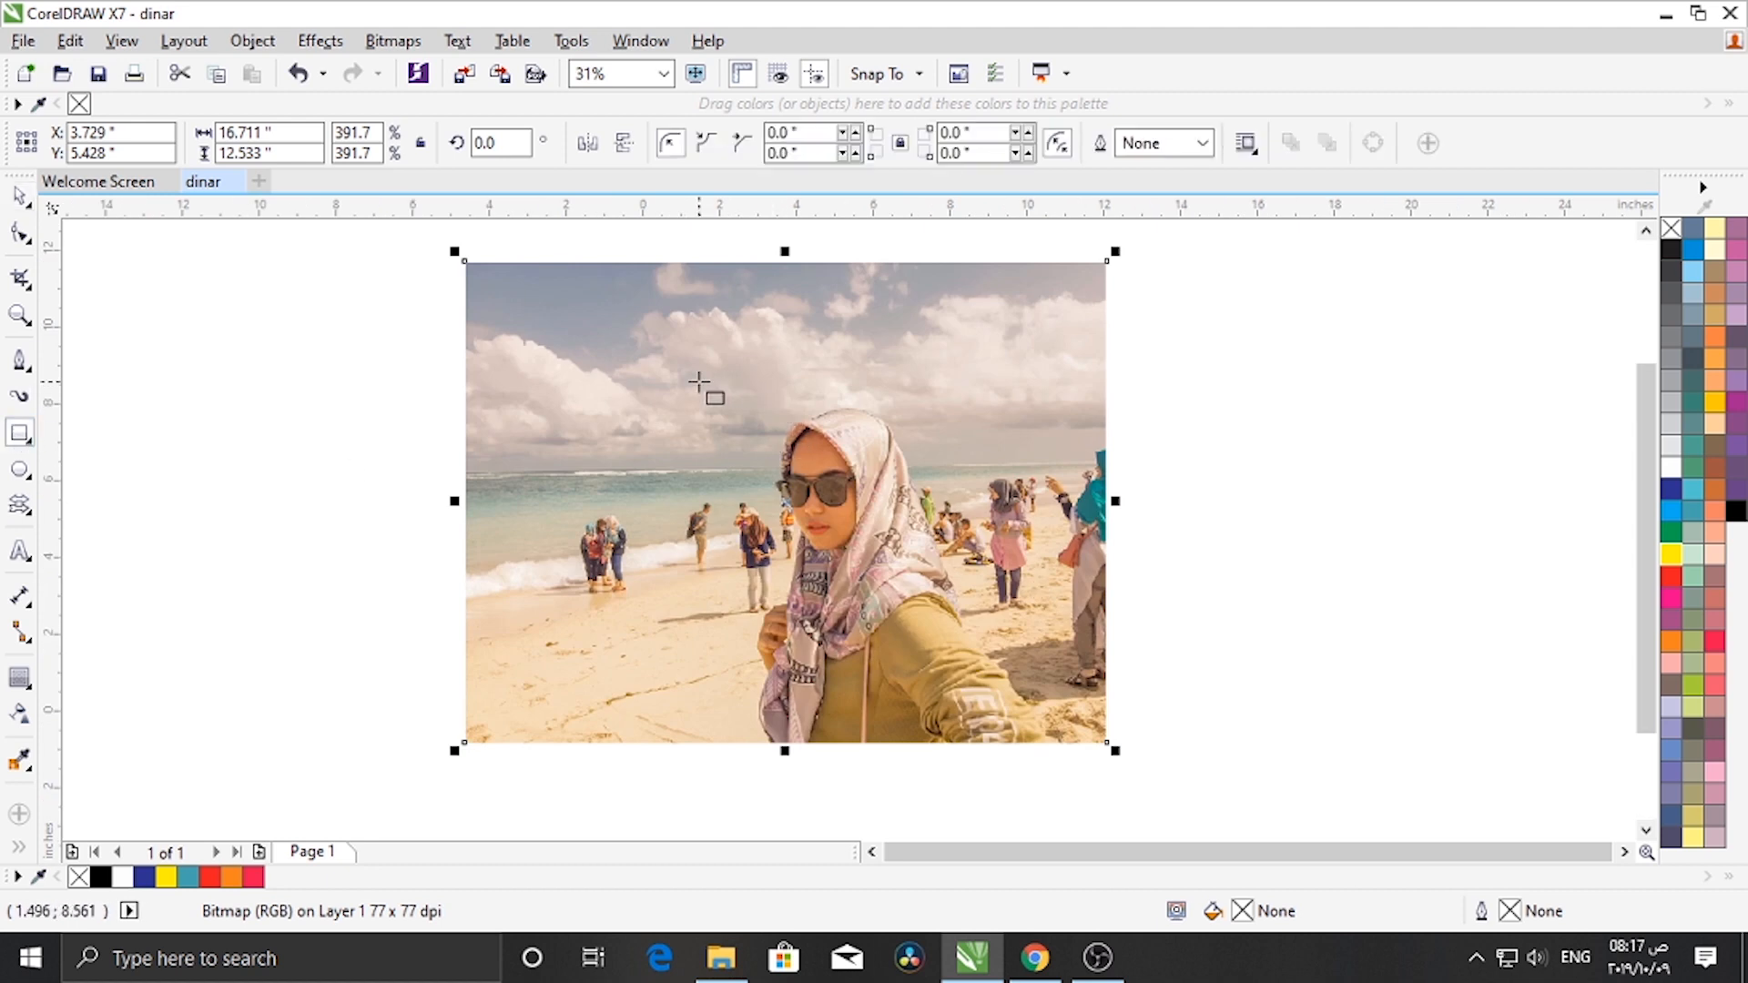
{"action": "left_click_drag", "start_coordinate": [700, 382], "coordinate": [1001, 687]}
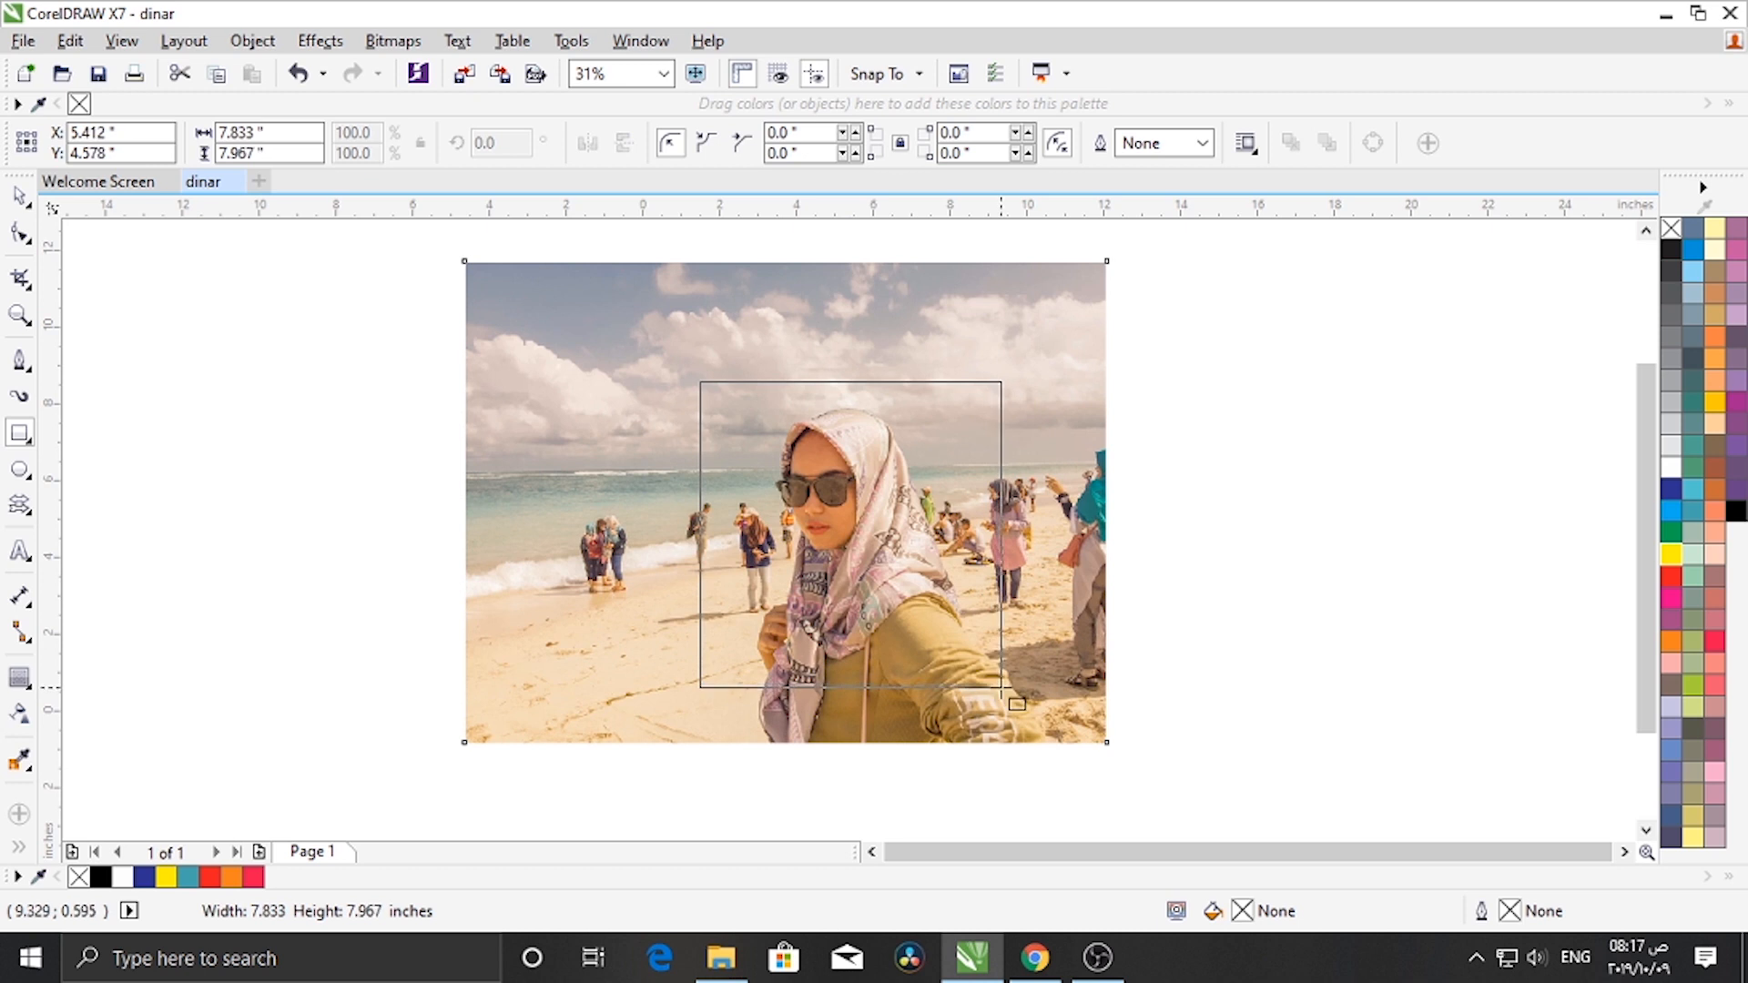
{"action": "left_click_drag", "start_coordinate": [1001, 687], "coordinate": [1013, 704]}
{"action": "key", "text": "Delete"}
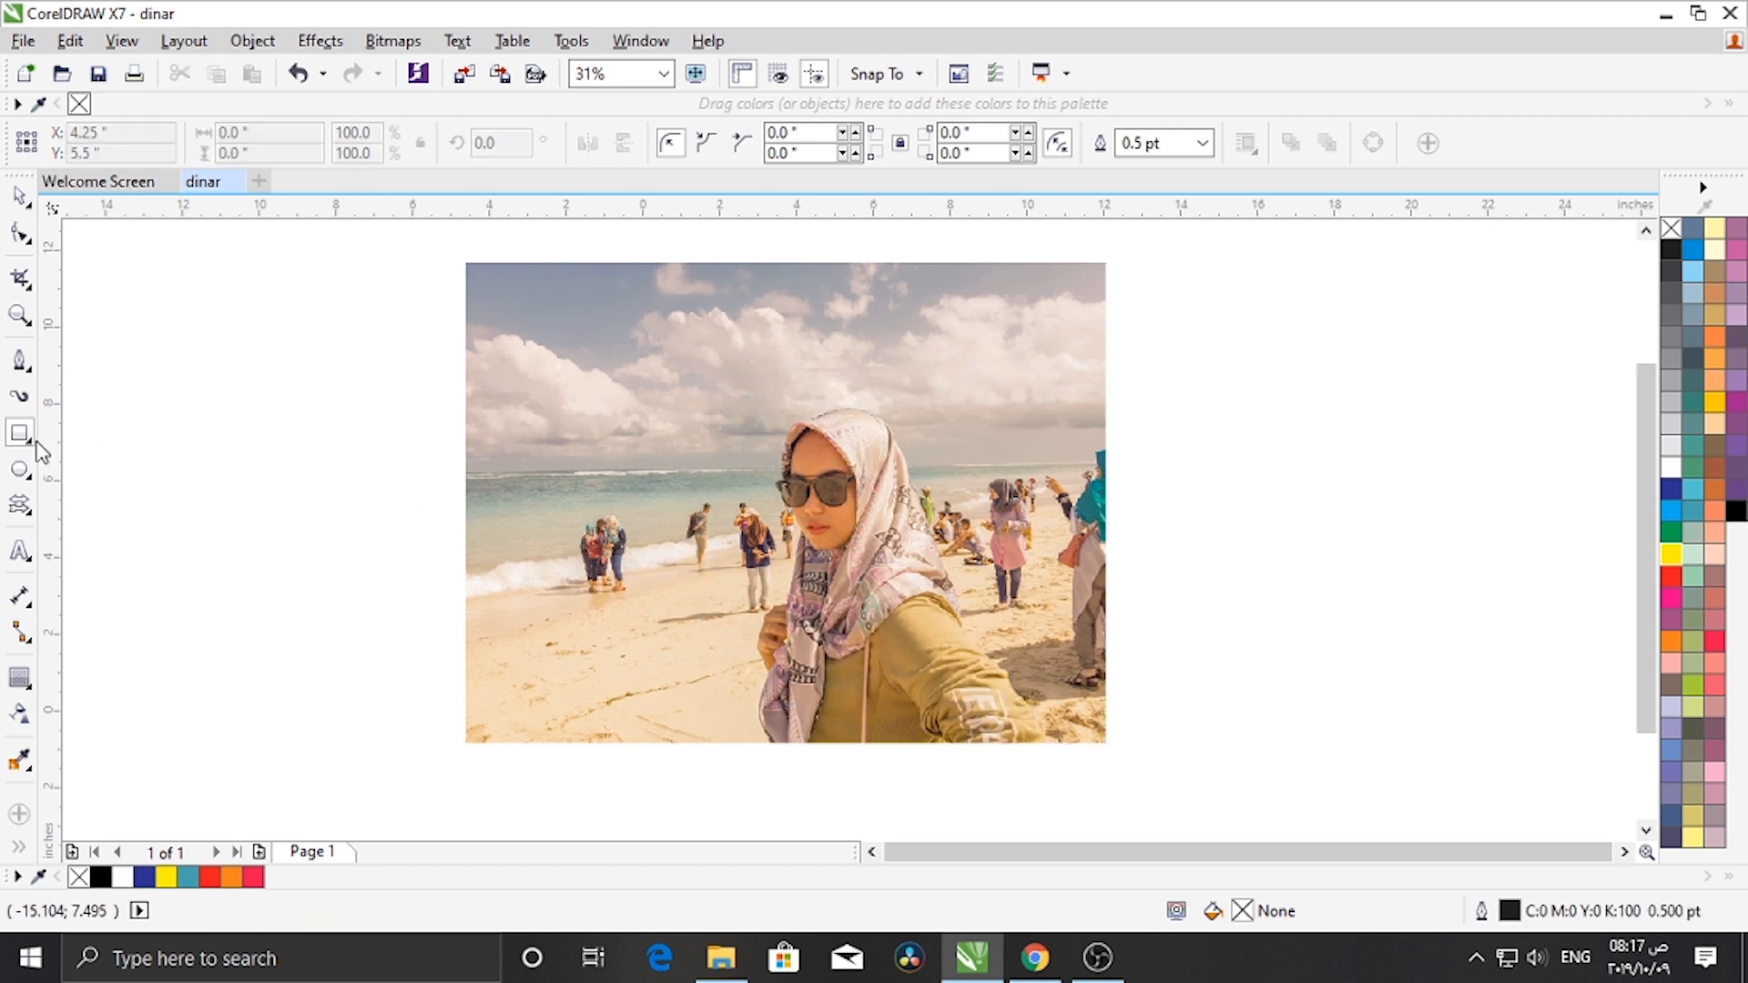
- Choose the Pen tool and set the default graphic outline width to Hairline
{"action": "left_click", "coordinate": [20, 361]}
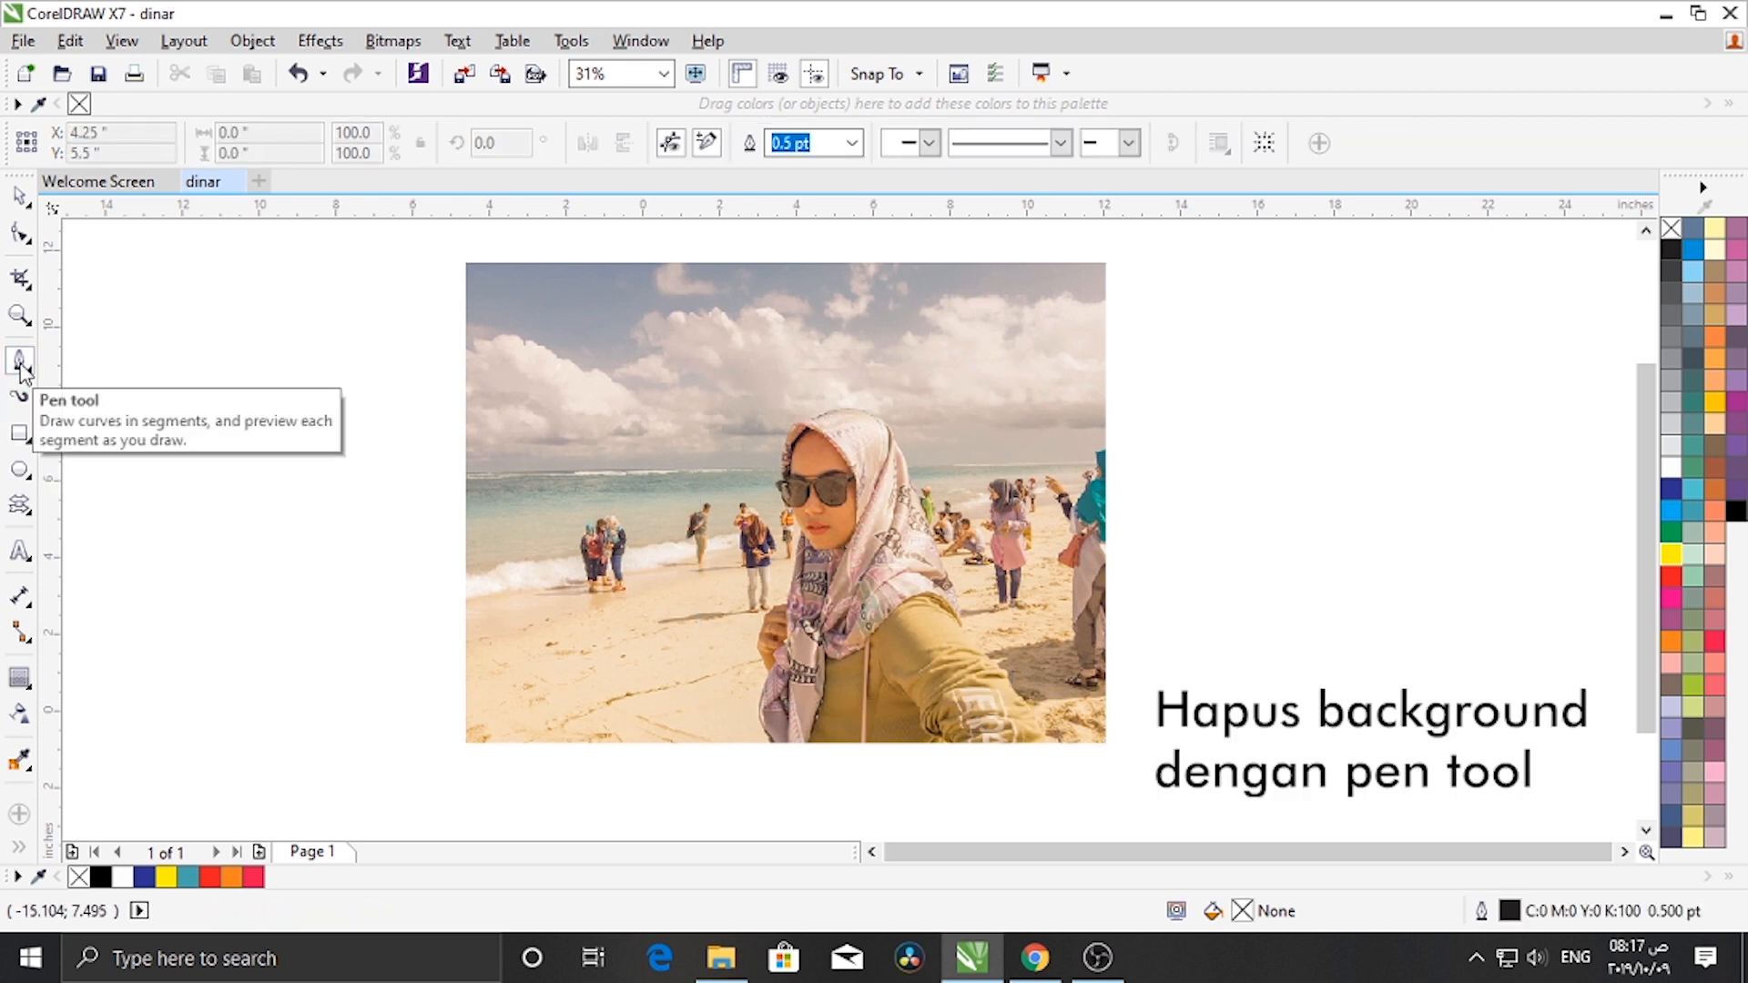
{"action": "left_click", "coordinate": [851, 144]}
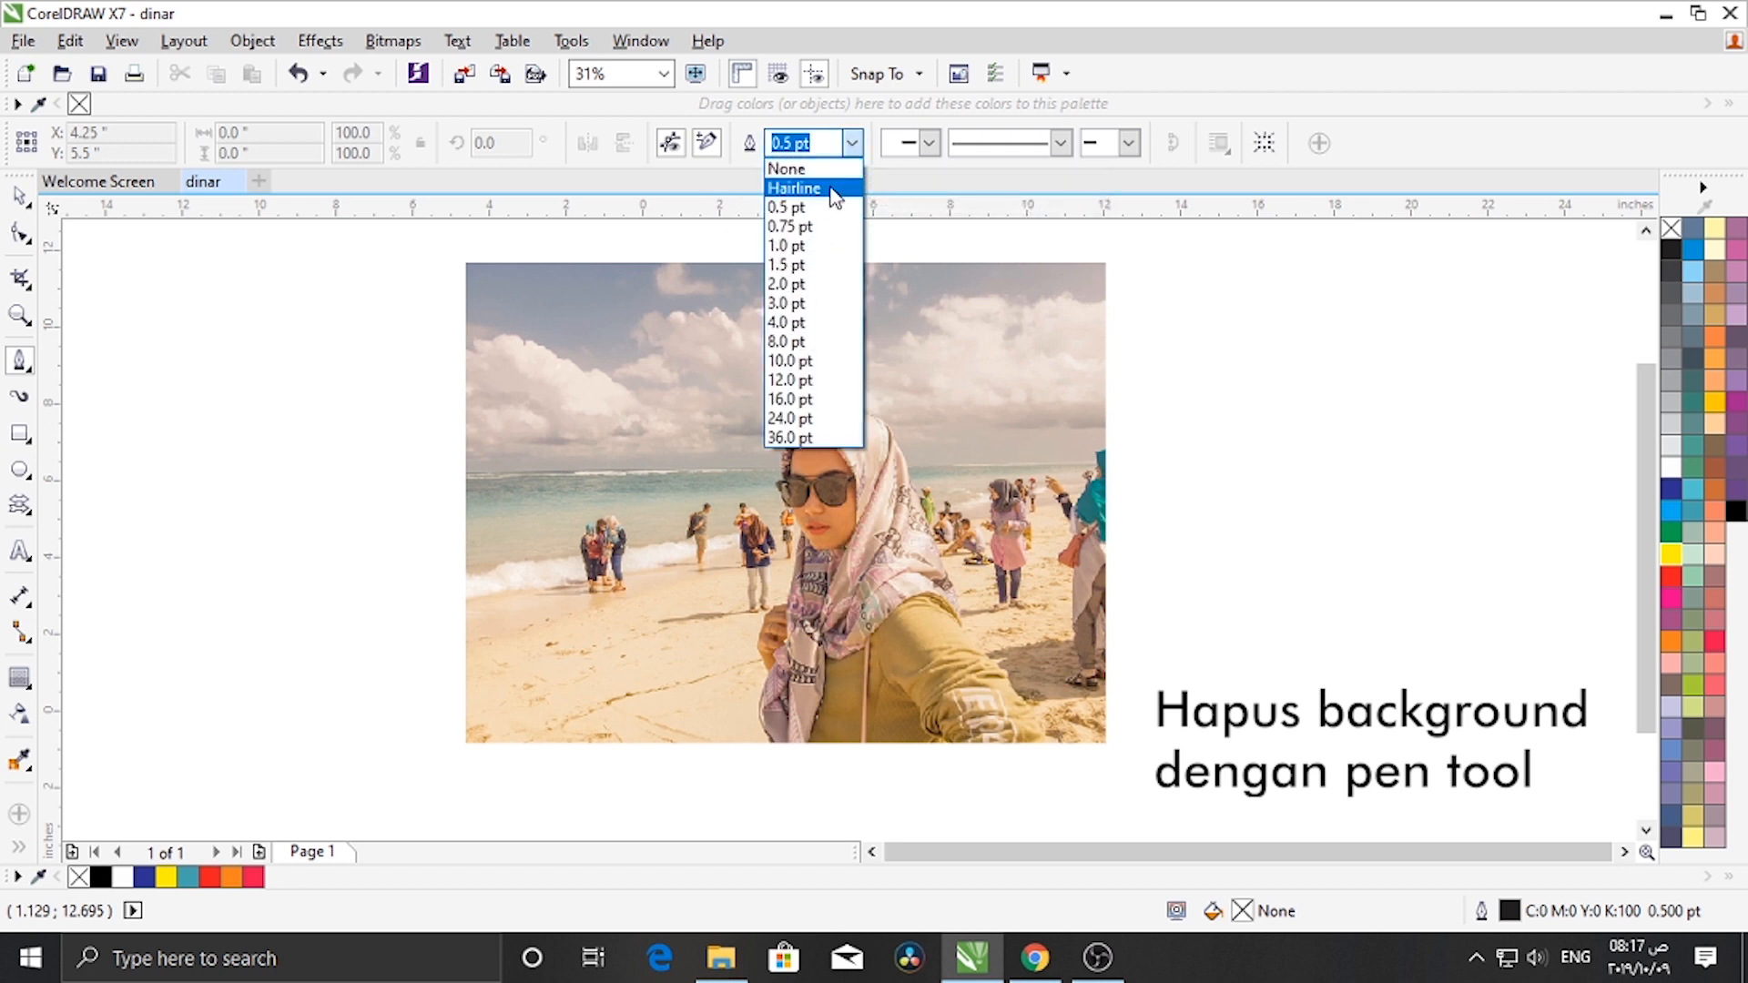
{"action": "left_click", "coordinate": [830, 190]}
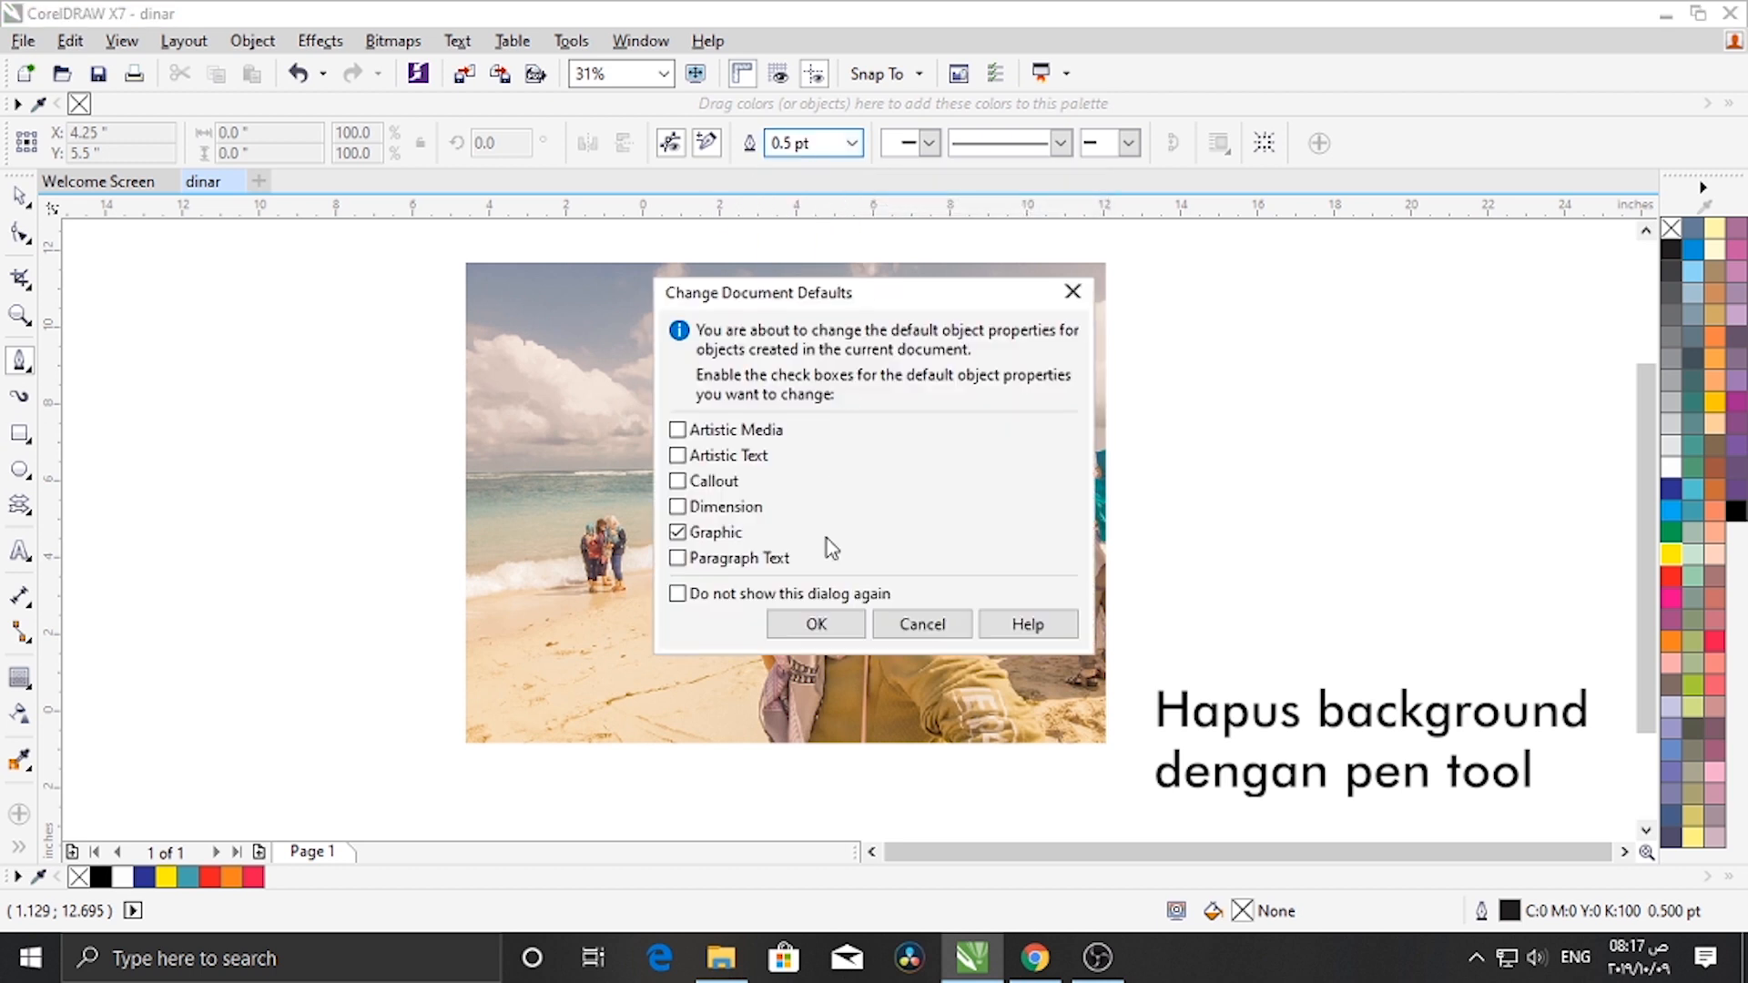
{"action": "left_click", "coordinate": [815, 625]}
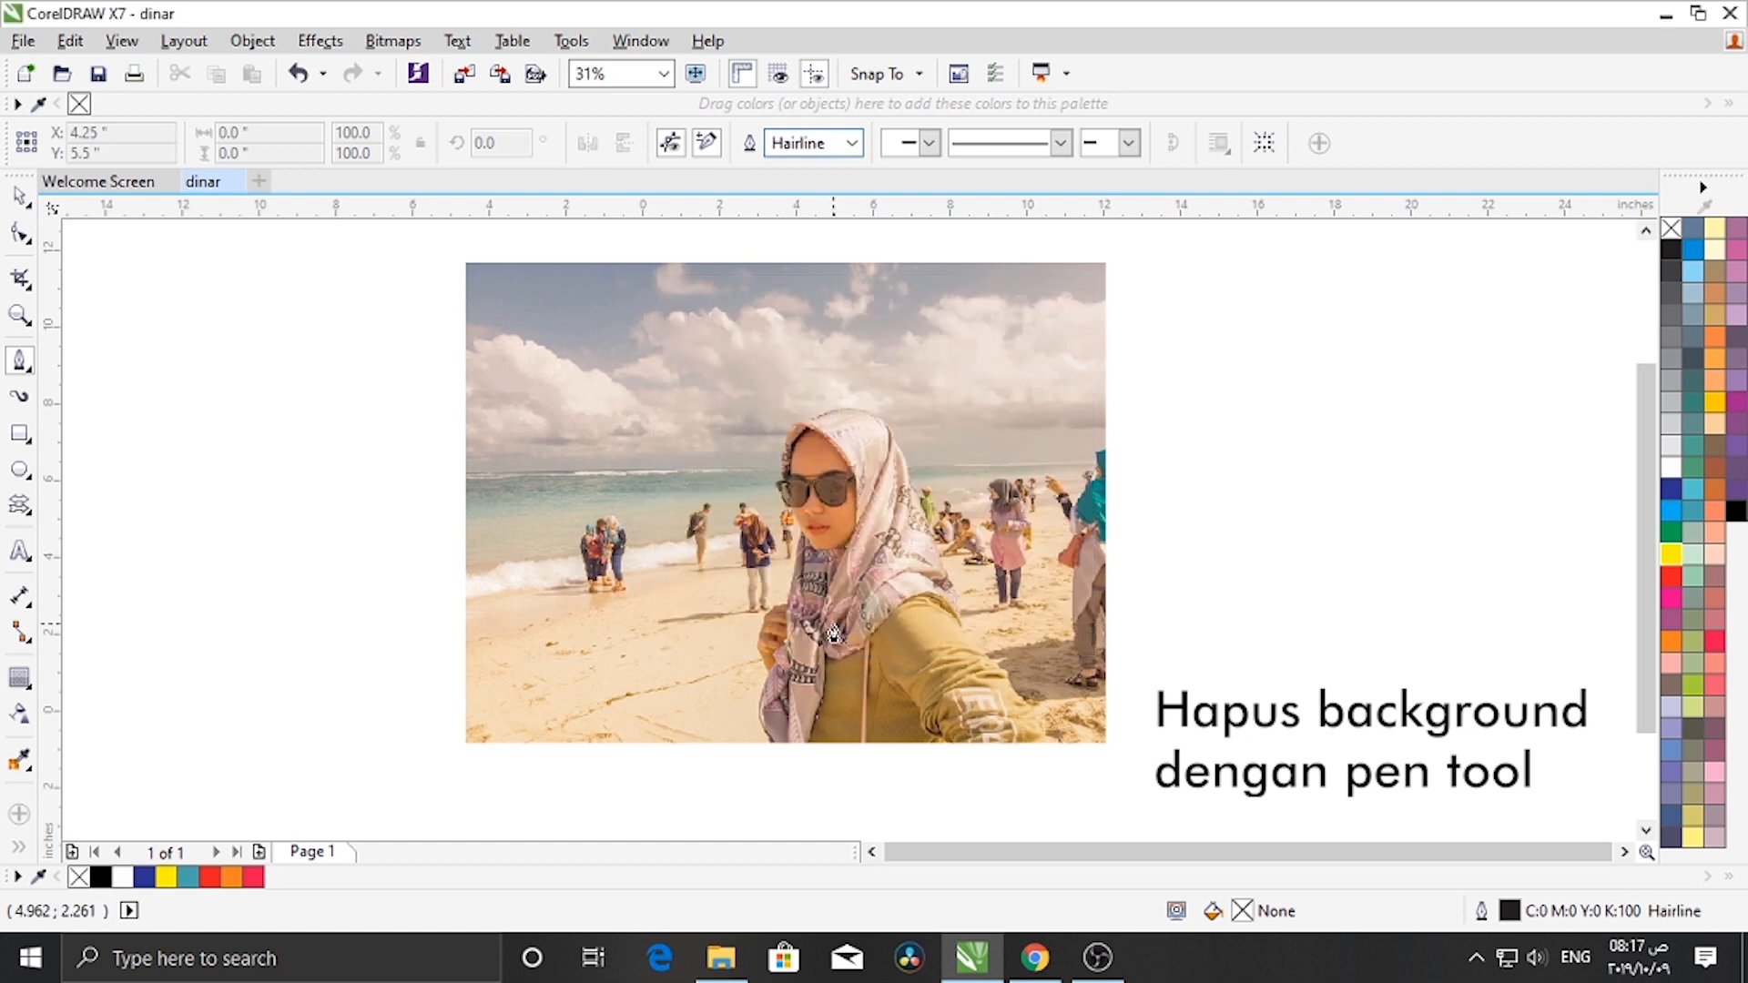
- Start a Pen tool path at the photo's bottom edge and trace up the left edge of the scarf
{"action": "scroll", "coordinate": [849, 657], "scroll_direction": "up", "scroll_amount": 1}
{"action": "scroll", "coordinate": [866, 753], "scroll_direction": "up", "scroll_amount": 1}
{"action": "scroll", "coordinate": [515, 769], "scroll_direction": "up", "scroll_amount": 1}
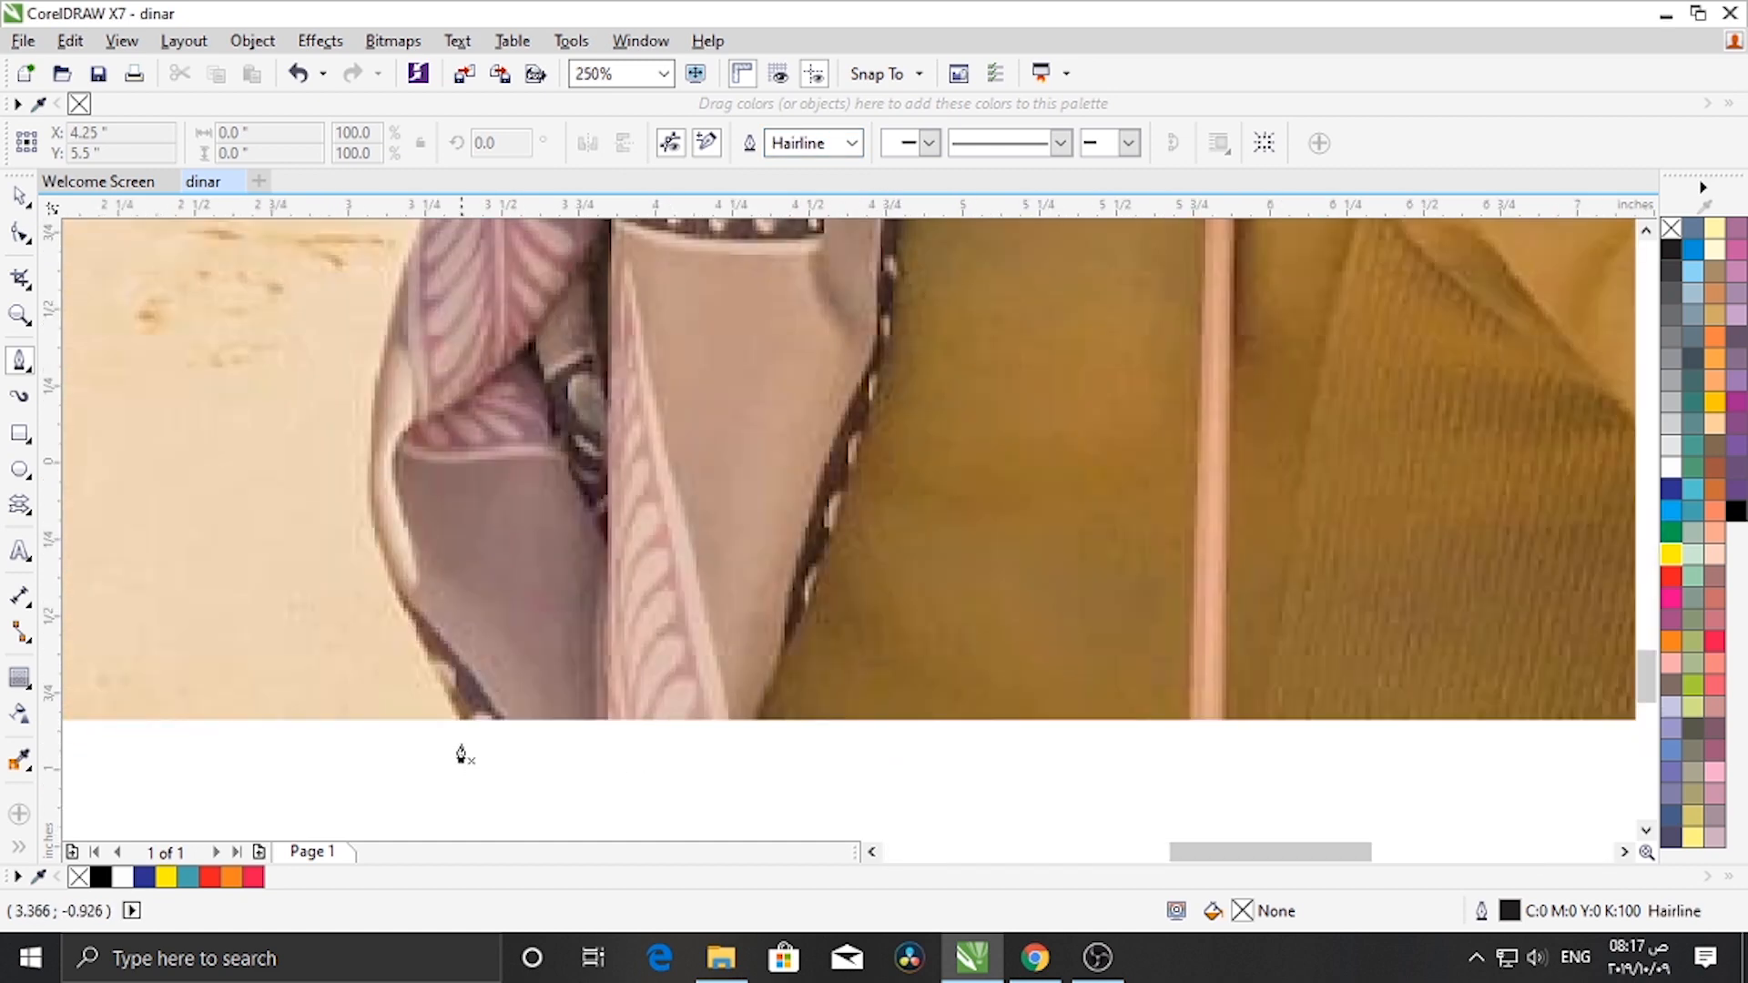
{"action": "left_click", "coordinate": [464, 720]}
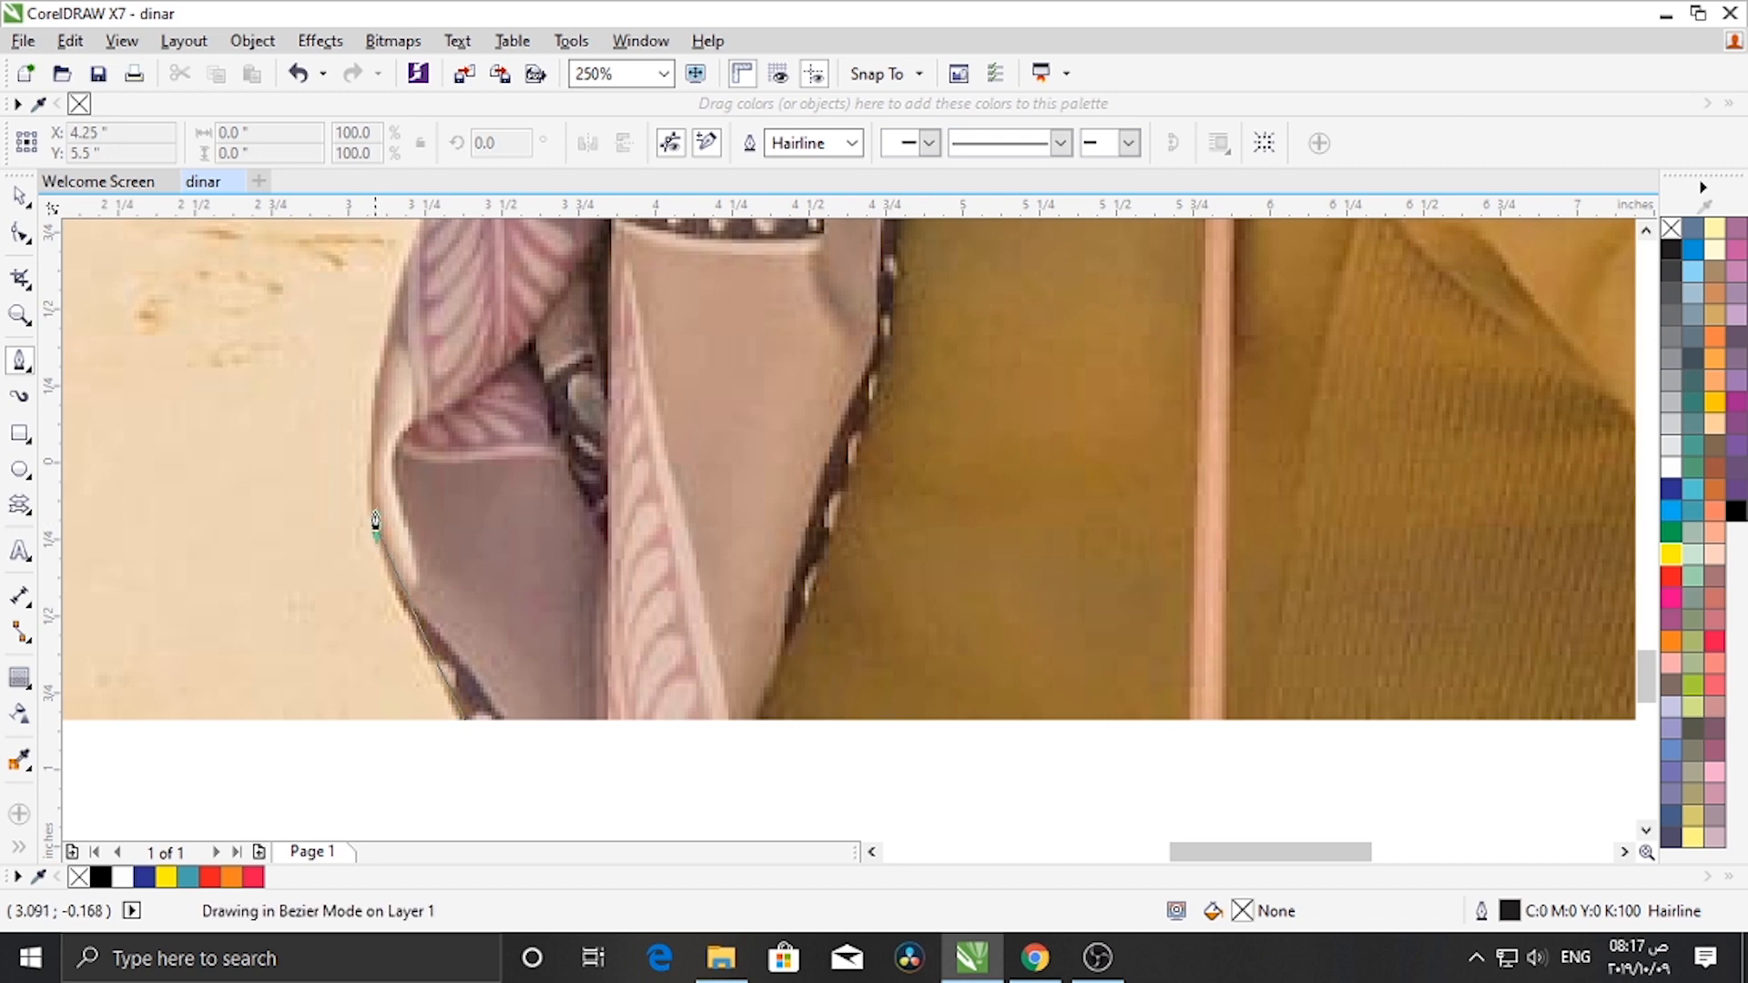
{"action": "left_click_drag", "start_coordinate": [375, 525], "coordinate": [355, 461]}
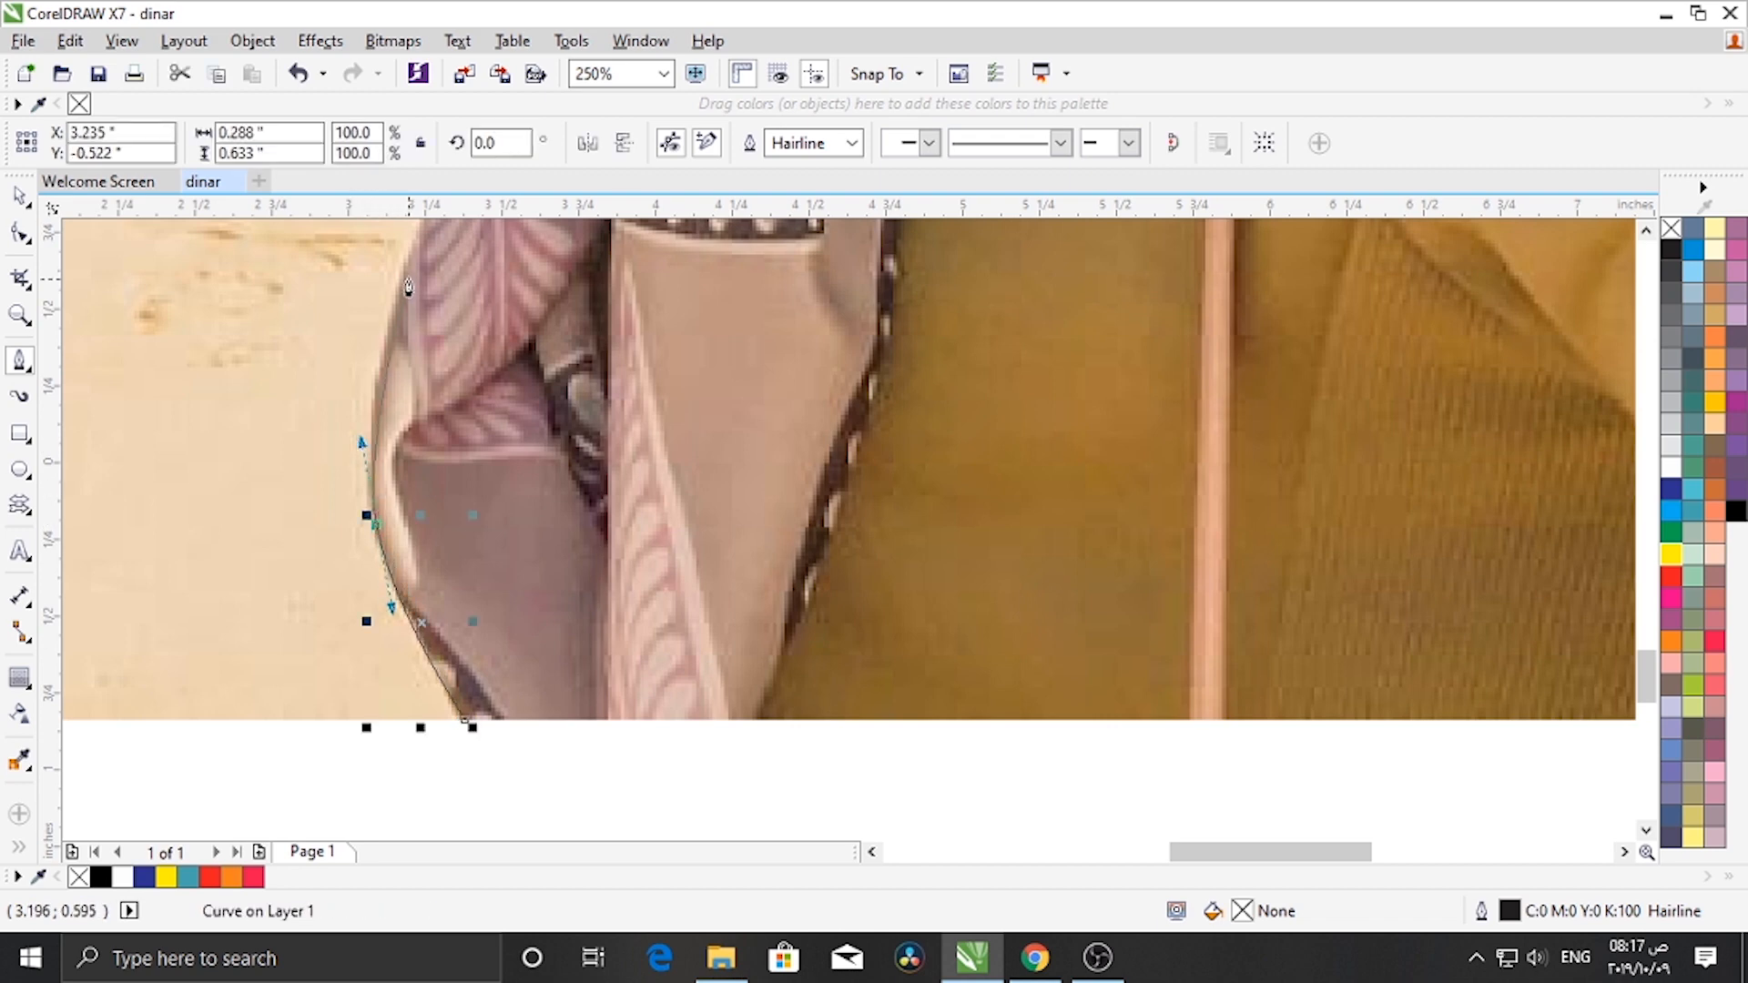
{"action": "scroll", "coordinate": [411, 350], "scroll_direction": "down", "scroll_amount": 1}
{"action": "scroll", "coordinate": [404, 244], "scroll_direction": "up", "scroll_amount": 1}
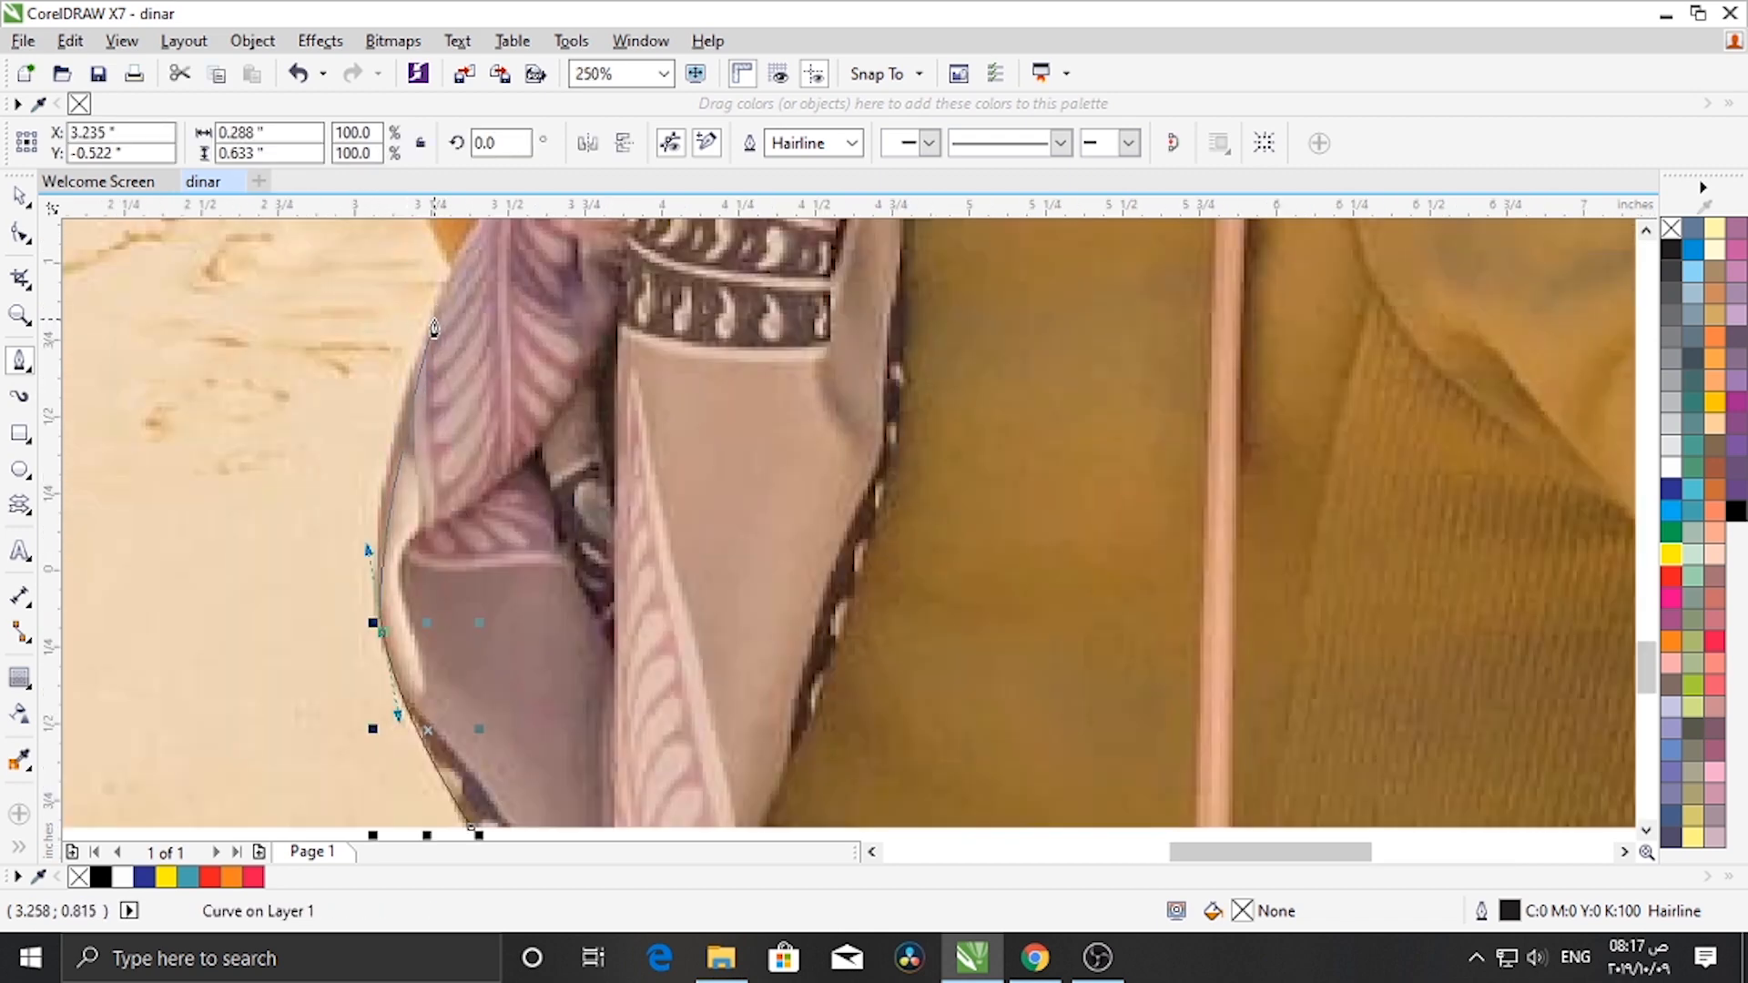
{"action": "left_click_drag", "start_coordinate": [433, 316], "coordinate": [466, 262]}
{"action": "scroll", "coordinate": [459, 264], "scroll_direction": "down", "scroll_amount": 2}
{"action": "scroll", "coordinate": [446, 270], "scroll_direction": "up", "scroll_amount": 3}
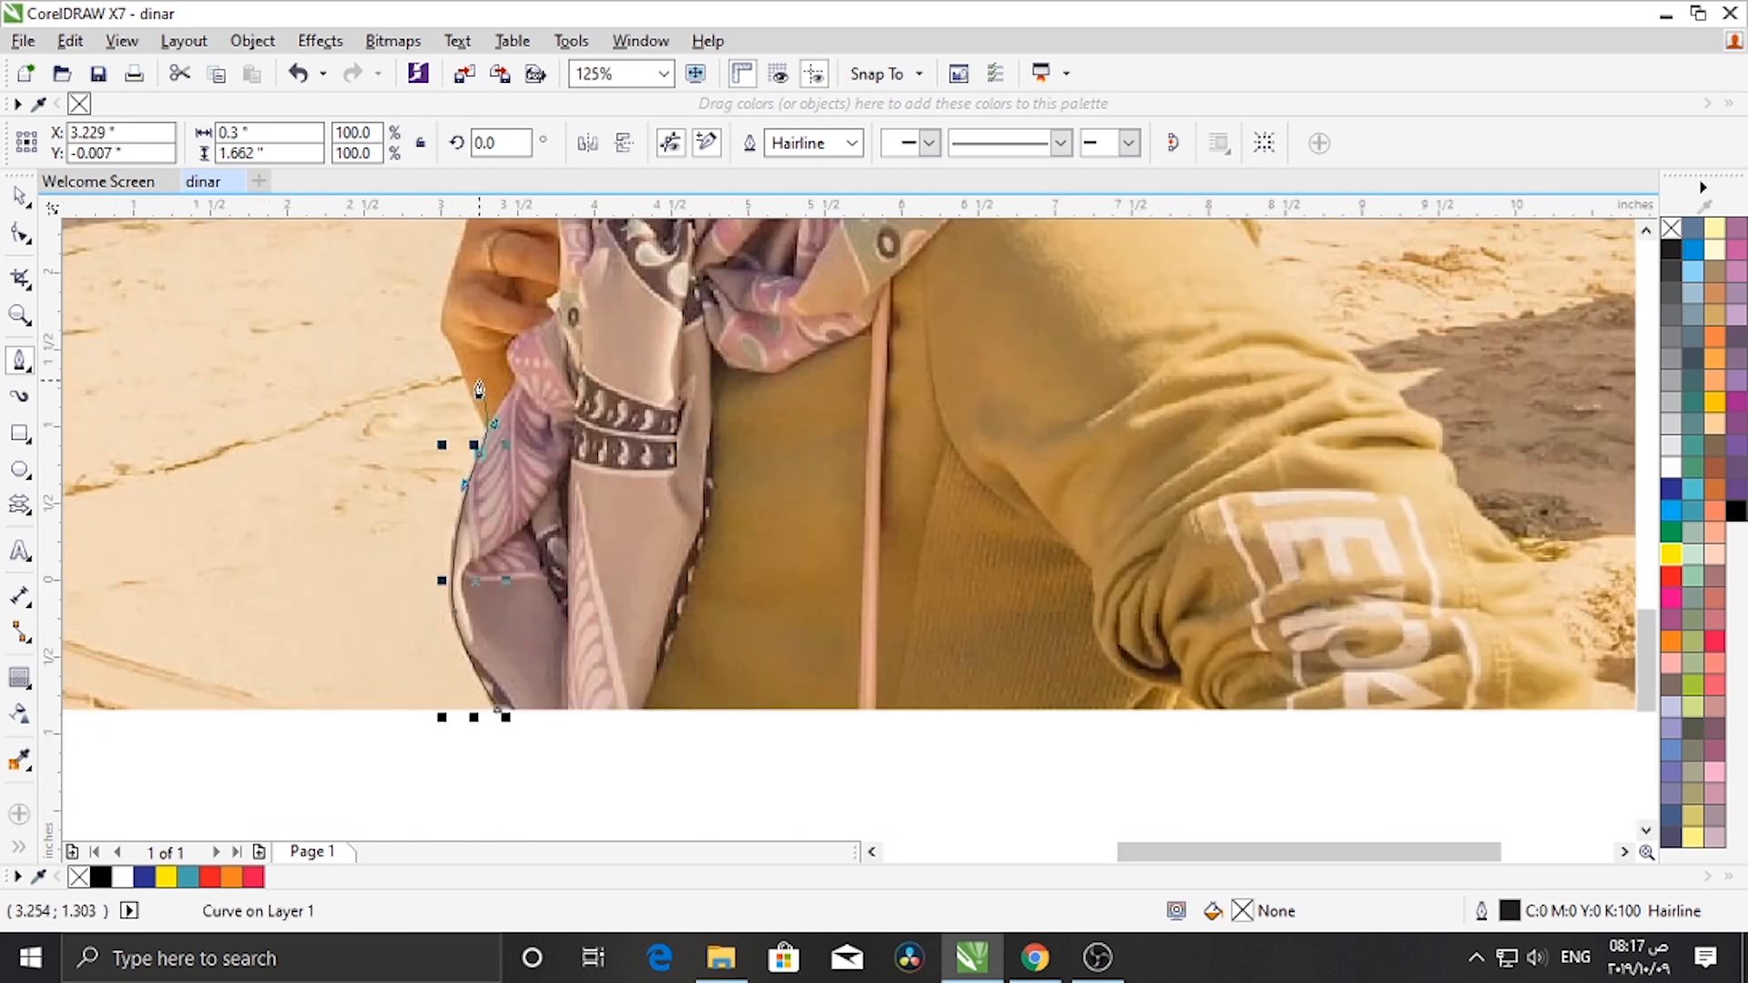
{"action": "scroll", "coordinate": [530, 462], "scroll_direction": "down", "scroll_amount": 2}
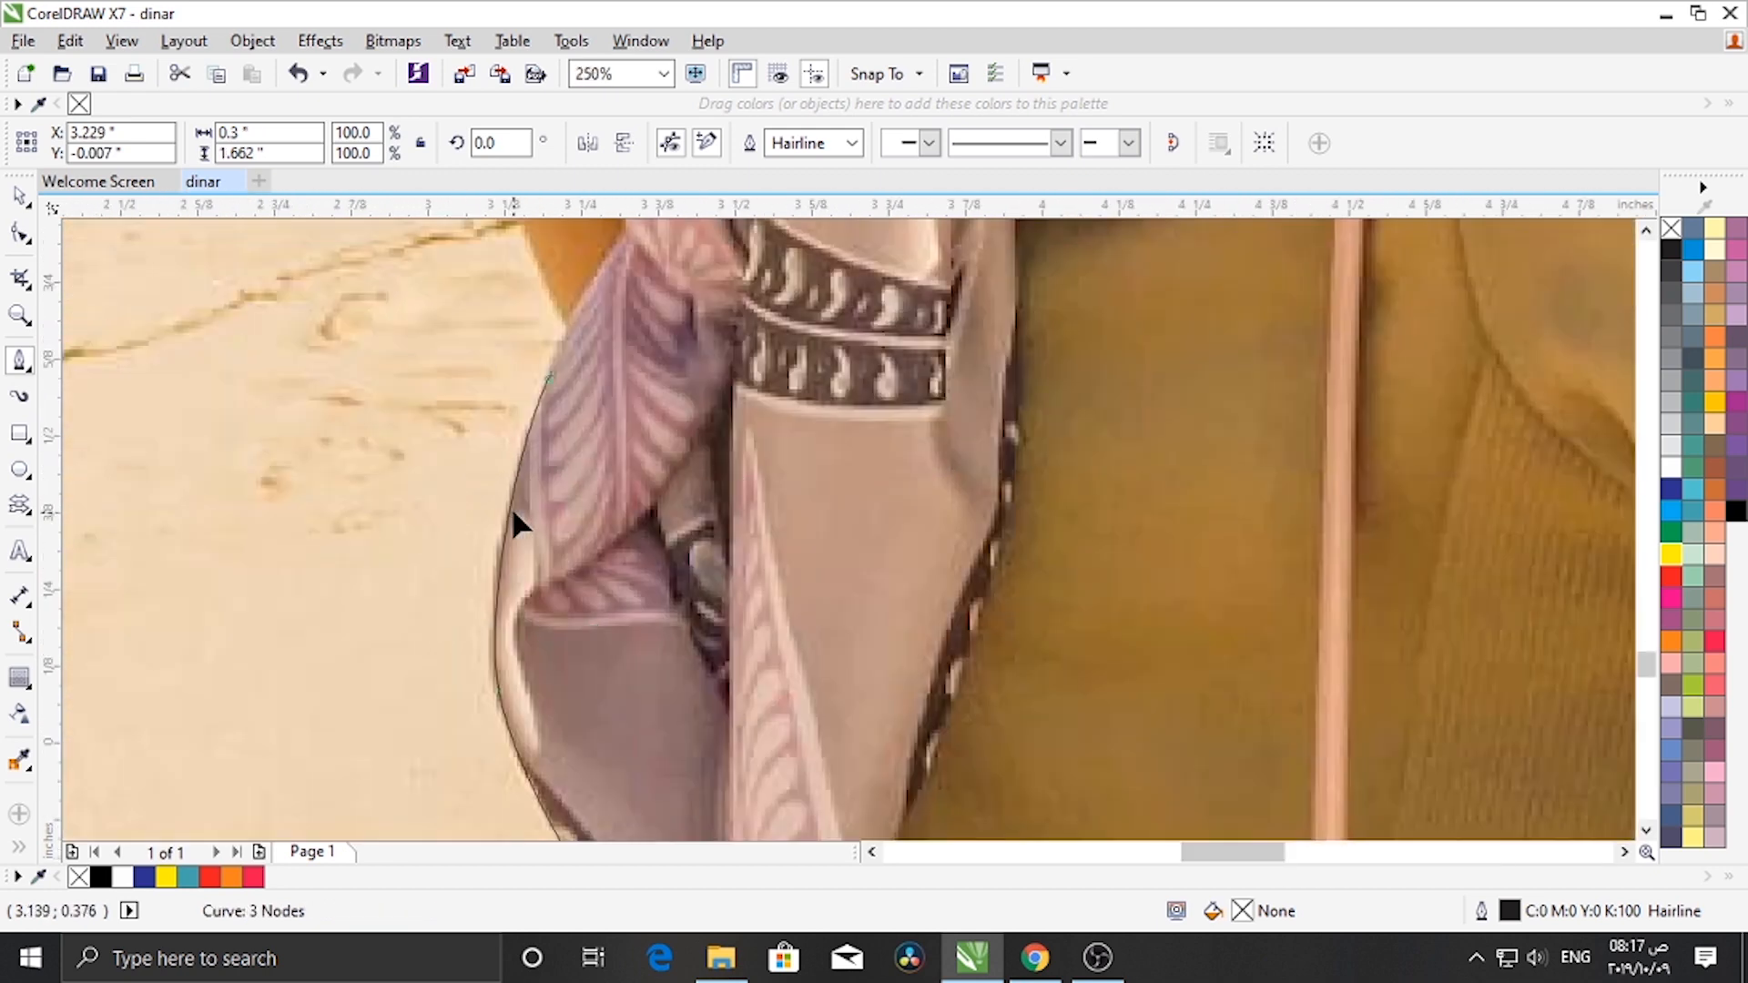
- Continue the path up around the hand holding the scarf
{"action": "scroll", "coordinate": [506, 526], "scroll_direction": "up", "scroll_amount": 1}
{"action": "scroll", "coordinate": [508, 477], "scroll_direction": "down", "scroll_amount": 1}
{"action": "left_click_drag", "start_coordinate": [521, 426], "coordinate": [537, 363]}
{"action": "scroll", "coordinate": [562, 311], "scroll_direction": "up", "scroll_amount": 1}
{"action": "left_click_drag", "start_coordinate": [571, 306], "coordinate": [570, 304]}
{"action": "scroll", "coordinate": [587, 333], "scroll_direction": "down", "scroll_amount": 2}
{"action": "scroll", "coordinate": [638, 421], "scroll_direction": "up", "scroll_amount": 2}
{"action": "left_click", "coordinate": [643, 433]}
{"action": "scroll", "coordinate": [651, 440], "scroll_direction": "down", "scroll_amount": 2}
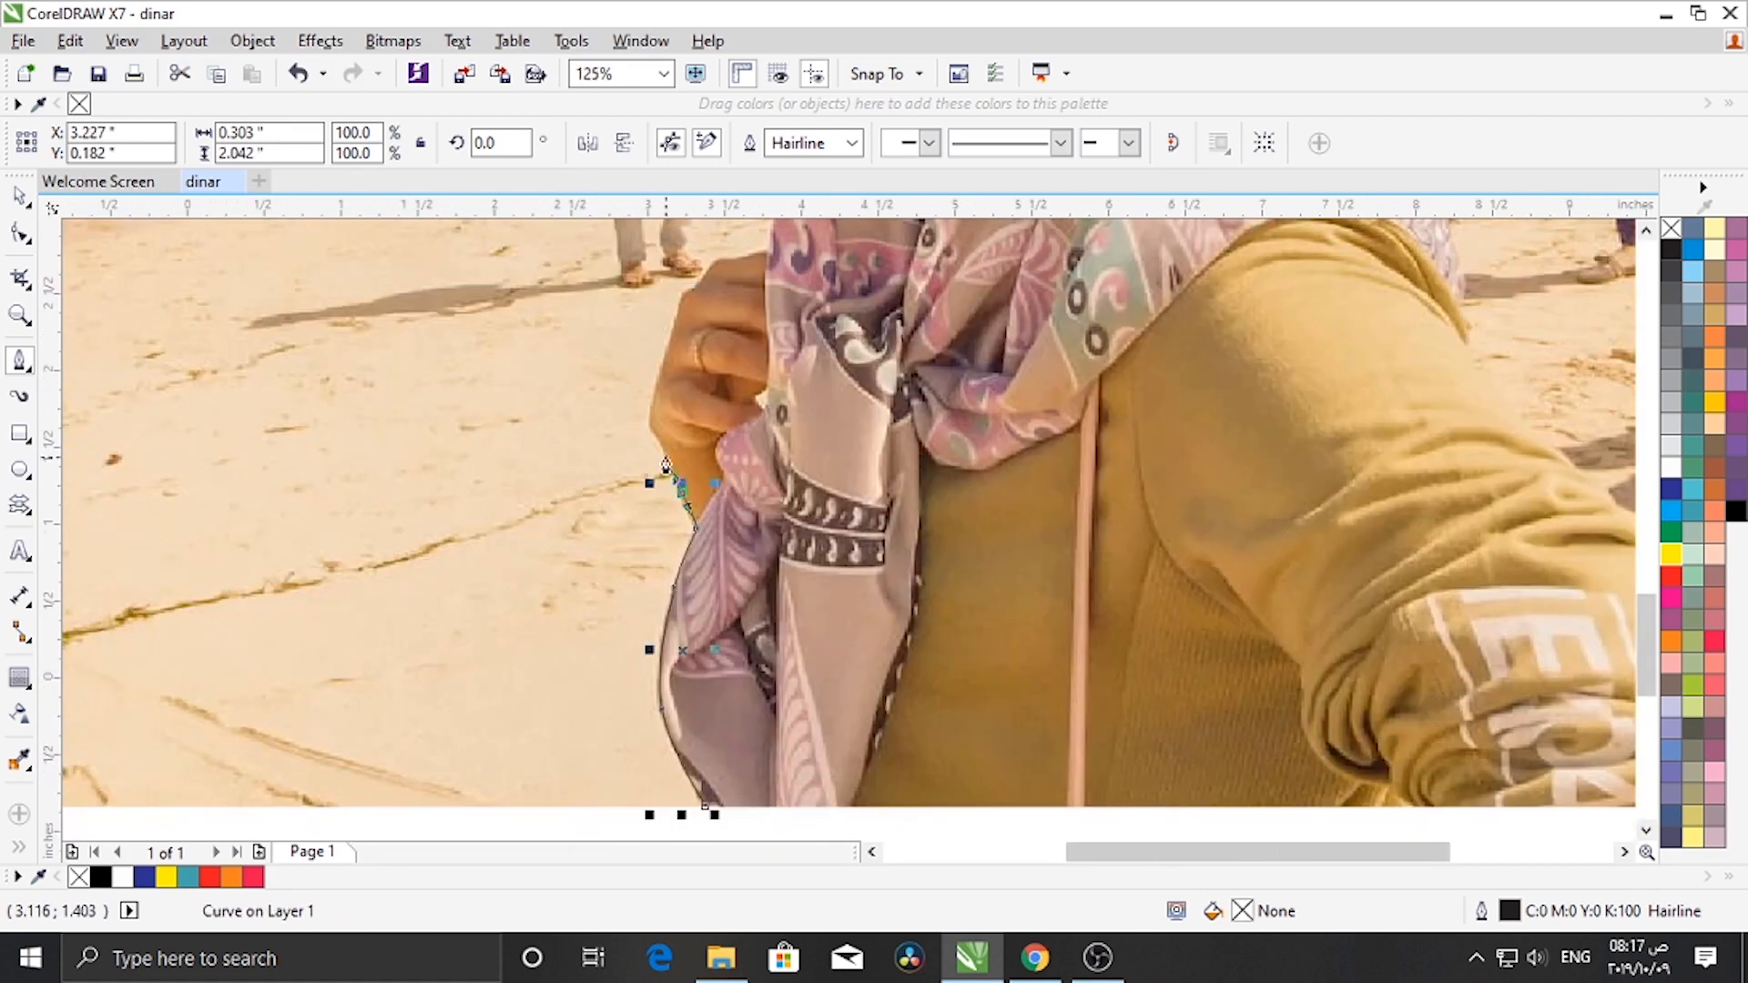
{"action": "scroll", "coordinate": [657, 428], "scroll_direction": "up", "scroll_amount": 2}
{"action": "left_click_drag", "start_coordinate": [645, 450], "coordinate": [618, 355]}
{"action": "scroll", "coordinate": [641, 321], "scroll_direction": "down", "scroll_amount": 1}
{"action": "scroll", "coordinate": [643, 319], "scroll_direction": "down", "scroll_amount": 2}
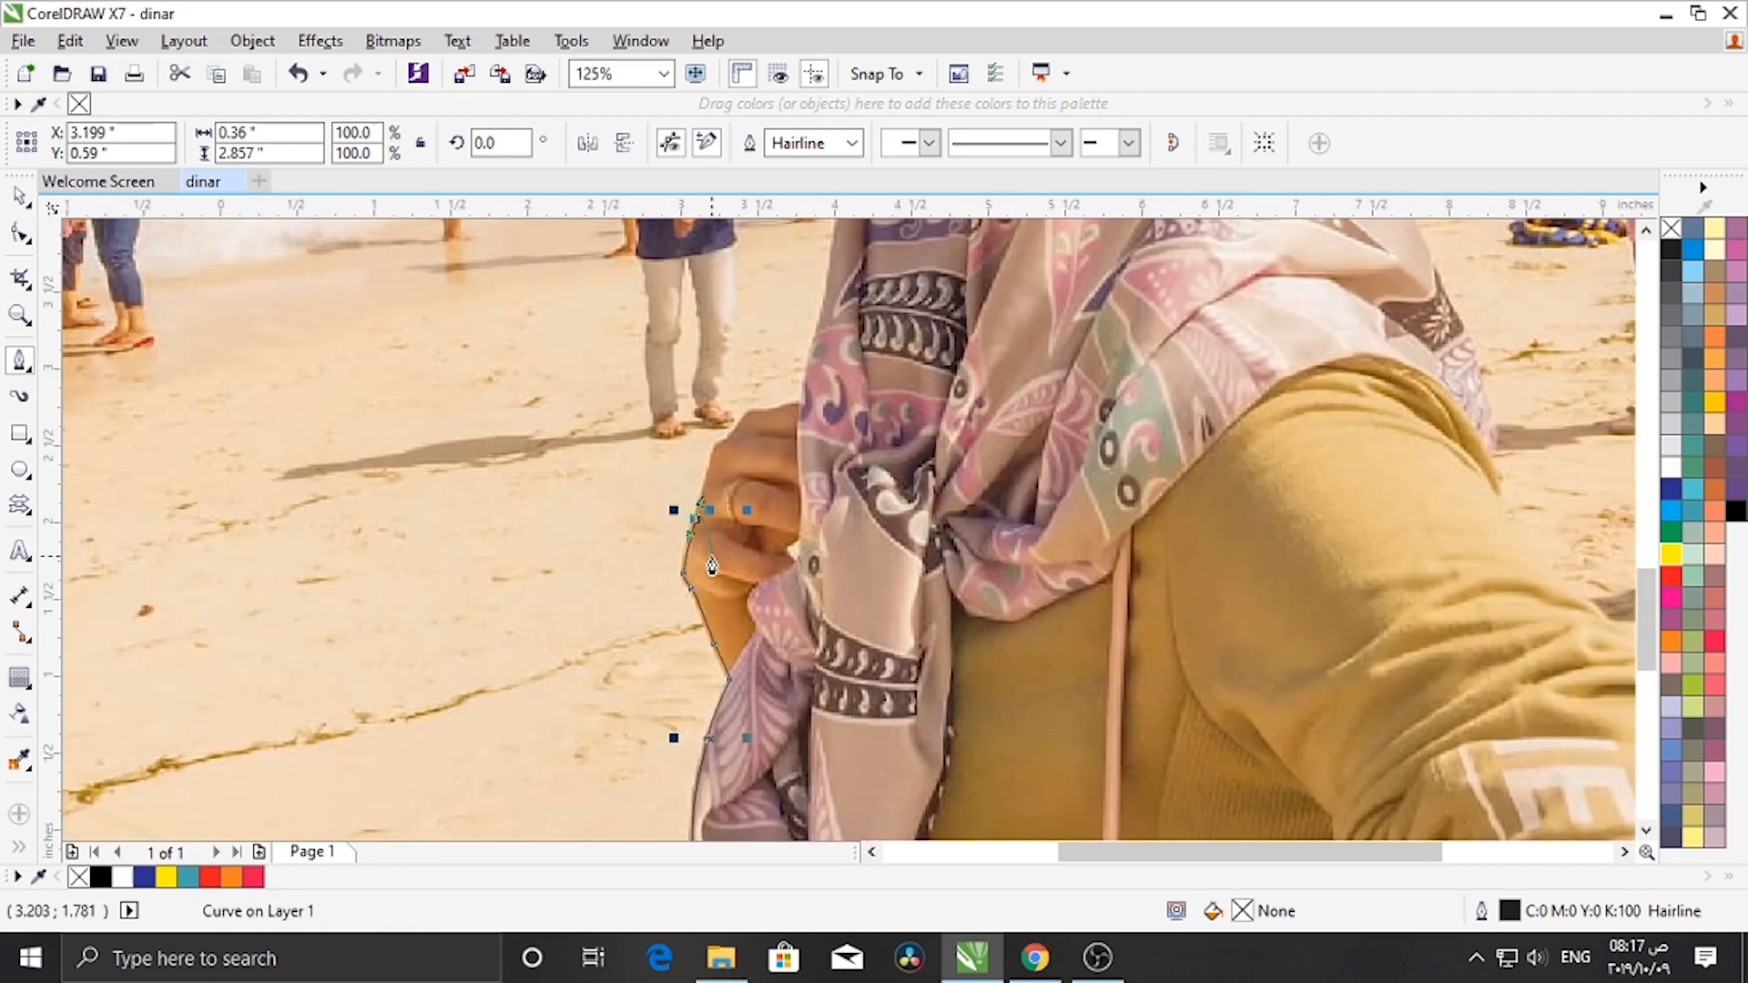
- Continue tracing past the fingers and up the scarf edge, undoing one misplaced node
{"action": "scroll", "coordinate": [692, 496], "scroll_direction": "up", "scroll_amount": 3}
{"action": "left_click_drag", "start_coordinate": [721, 287], "coordinate": [722, 284]}
{"action": "scroll", "coordinate": [722, 291], "scroll_direction": "down", "scroll_amount": 2}
{"action": "scroll", "coordinate": [757, 238], "scroll_direction": "up", "scroll_amount": 2}
{"action": "left_click_drag", "start_coordinate": [622, 445], "coordinate": [623, 442]}
{"action": "left_click_drag", "start_coordinate": [713, 342], "coordinate": [822, 306]}
{"action": "left_click", "coordinate": [926, 268]}
{"action": "left_click_drag", "start_coordinate": [948, 235], "coordinate": [950, 235]}
{"action": "scroll", "coordinate": [948, 264], "scroll_direction": "up", "scroll_amount": 1}
{"action": "key", "text": "ctrl+z"}
{"action": "left_click_drag", "start_coordinate": [934, 366], "coordinate": [940, 338]}
{"action": "scroll", "coordinate": [938, 373], "scroll_direction": "down", "scroll_amount": 3}
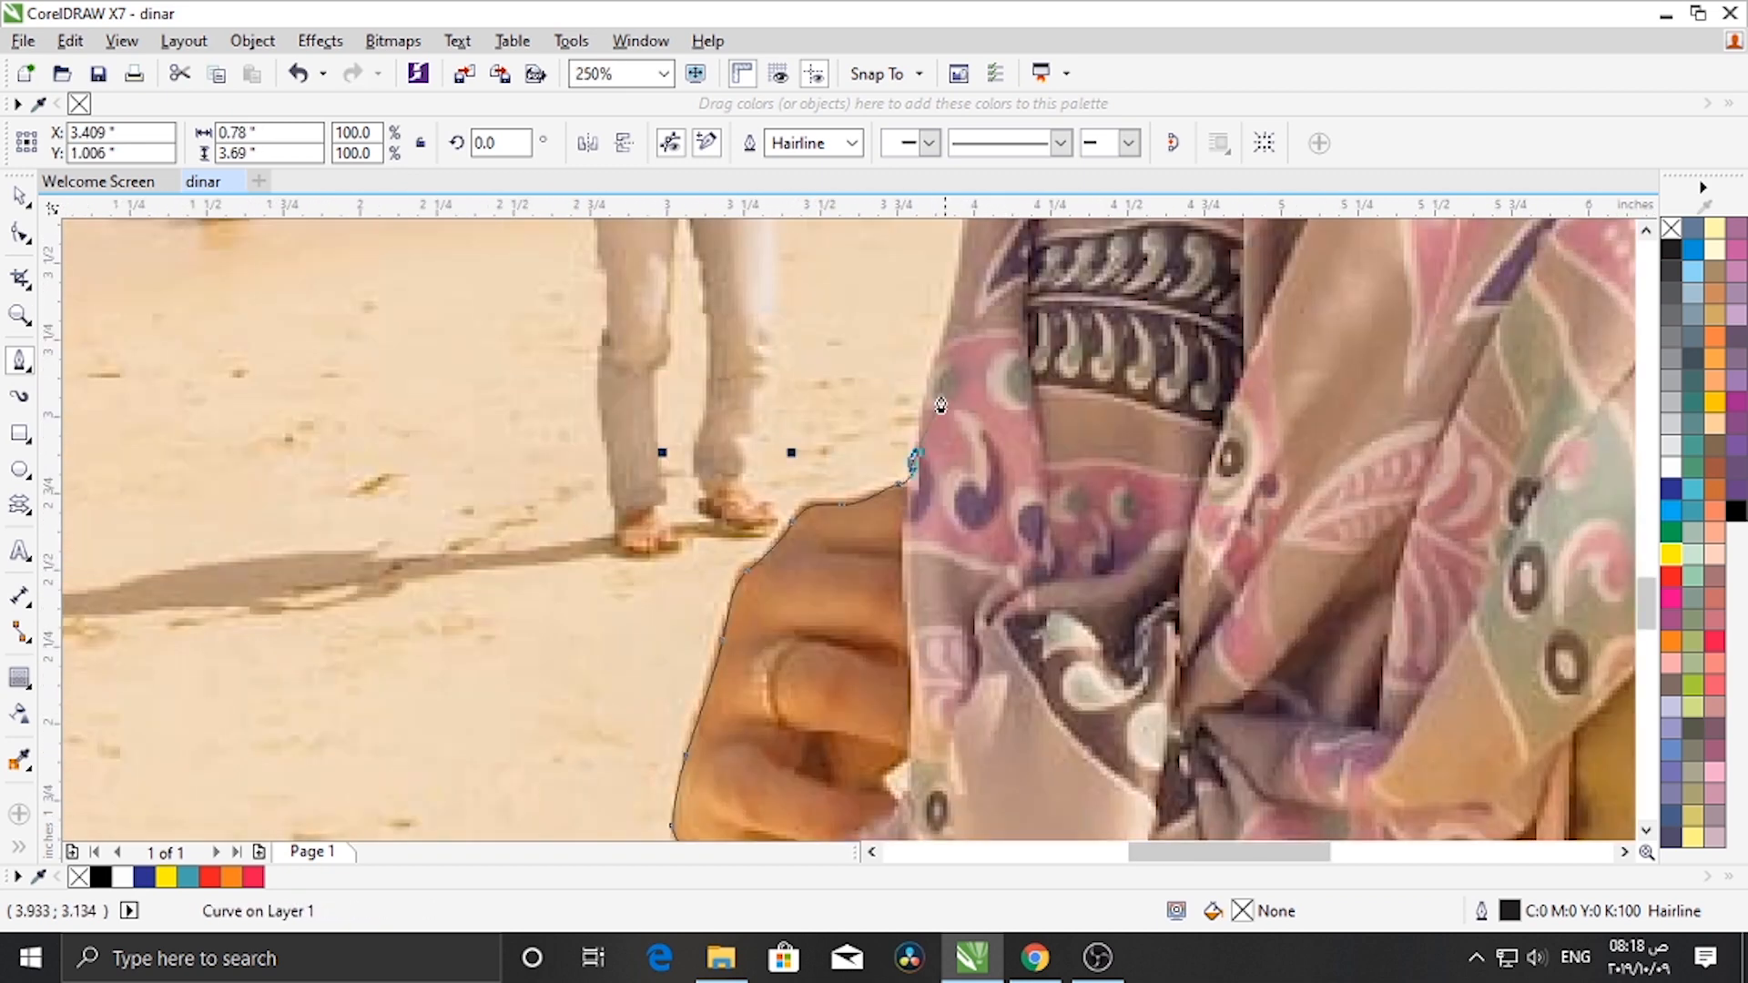
- Trace the path up the scarf edge toward the chin and neck
{"action": "scroll", "coordinate": [919, 364], "scroll_direction": "up", "scroll_amount": 1}
{"action": "left_click_drag", "start_coordinate": [756, 573], "coordinate": [777, 518]}
{"action": "left_click_drag", "start_coordinate": [799, 312], "coordinate": [800, 287]}
{"action": "scroll", "coordinate": [801, 290], "scroll_direction": "down", "scroll_amount": 2}
{"action": "scroll", "coordinate": [846, 447], "scroll_direction": "up", "scroll_amount": 3}
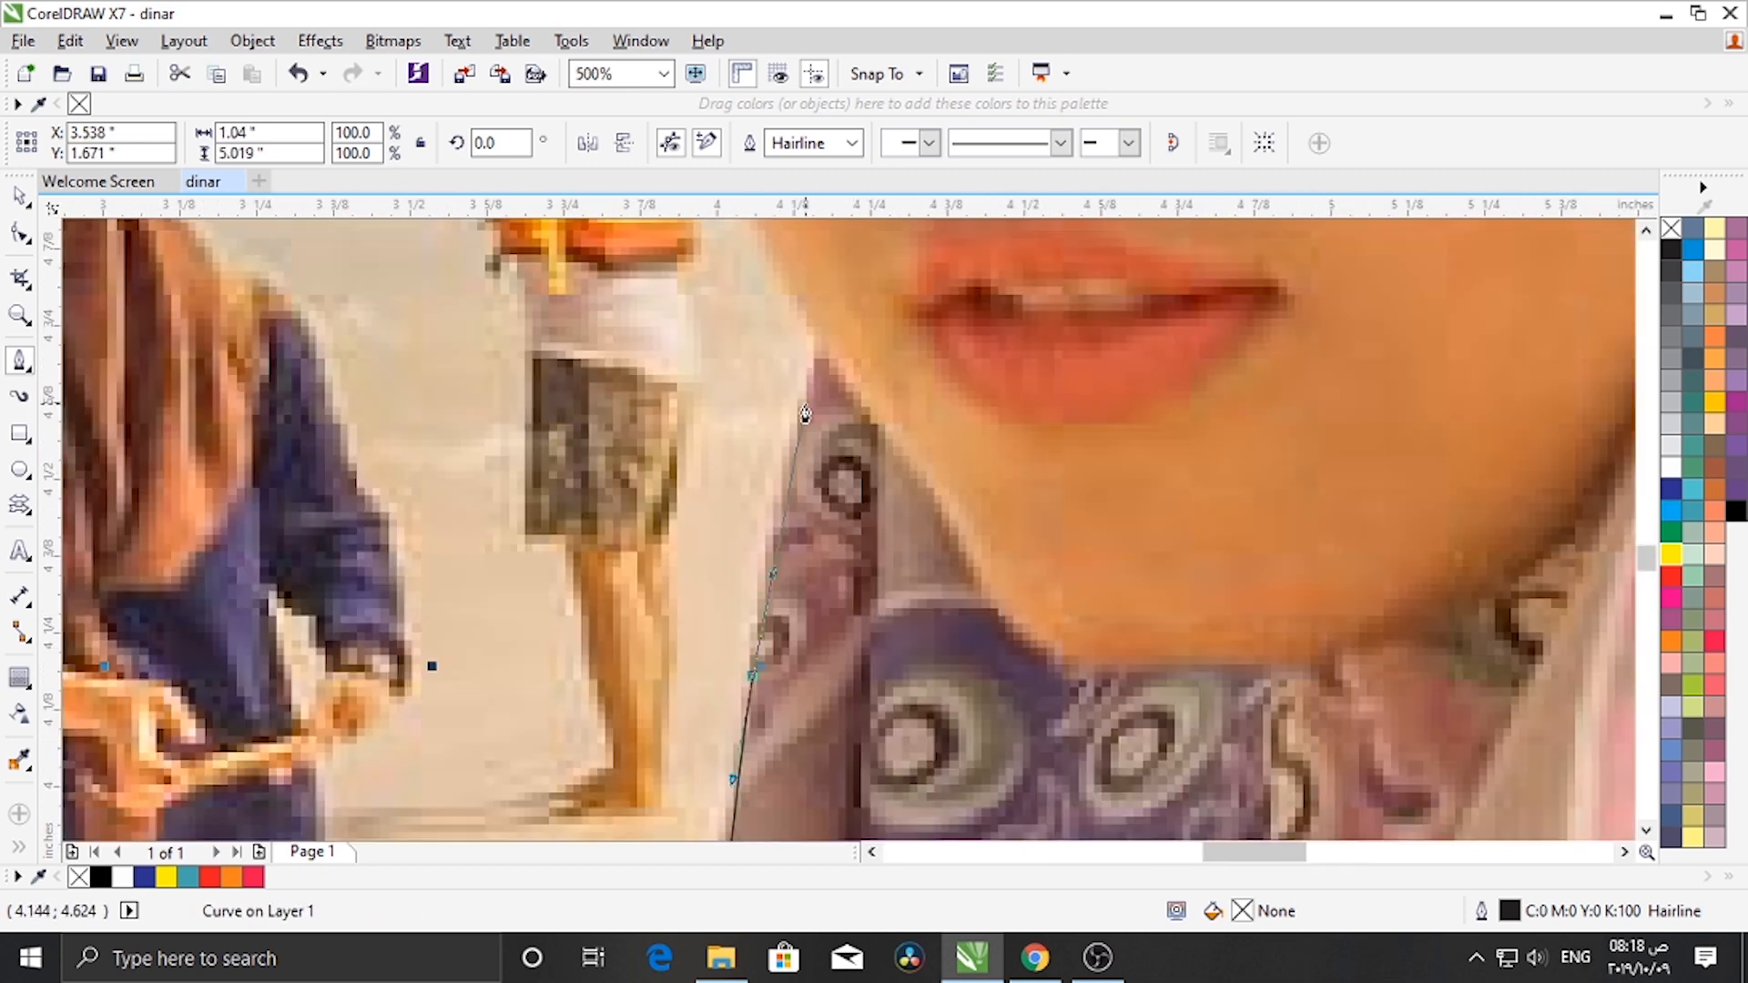
{"action": "left_click_drag", "start_coordinate": [802, 406], "coordinate": [811, 383]}
{"action": "left_click", "coordinate": [823, 329]}
{"action": "scroll", "coordinate": [823, 331], "scroll_direction": "down", "scroll_amount": 3}
{"action": "scroll", "coordinate": [815, 473], "scroll_direction": "up", "scroll_amount": 3}
{"action": "left_click_drag", "start_coordinate": [942, 494], "coordinate": [921, 417]}
{"action": "left_click", "coordinate": [909, 361]}
{"action": "scroll", "coordinate": [912, 366], "scroll_direction": "down", "scroll_amount": 2}
{"action": "scroll", "coordinate": [1034, 574], "scroll_direction": "up", "scroll_amount": 3}
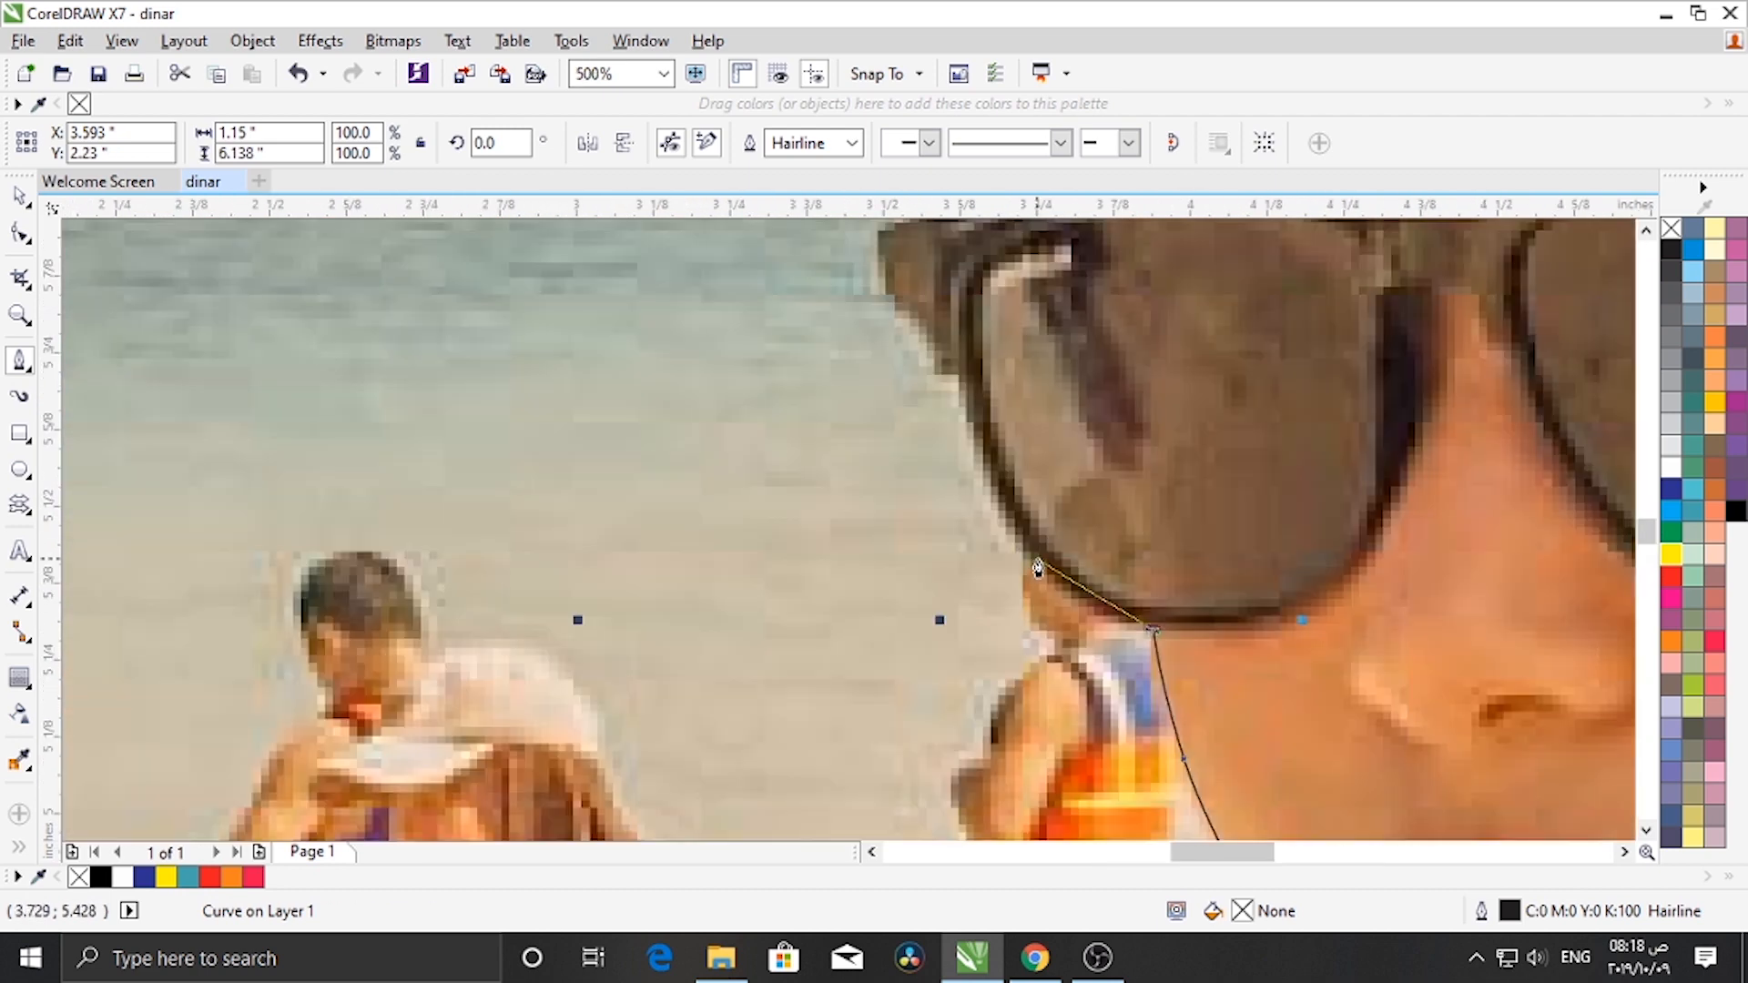
- Trace the path around the left side of the sunglasses
{"action": "left_click_drag", "start_coordinate": [1035, 569], "coordinate": [976, 496]}
{"action": "scroll", "coordinate": [981, 501], "scroll_direction": "down", "scroll_amount": 2}
{"action": "scroll", "coordinate": [1047, 566], "scroll_direction": "up", "scroll_amount": 1}
{"action": "scroll", "coordinate": [1046, 566], "scroll_direction": "up", "scroll_amount": 1}
{"action": "left_click", "coordinate": [1048, 567]}
{"action": "left_click", "coordinate": [999, 398]}
{"action": "scroll", "coordinate": [994, 395], "scroll_direction": "down", "scroll_amount": 2}
{"action": "scroll", "coordinate": [958, 351], "scroll_direction": "up", "scroll_amount": 2}
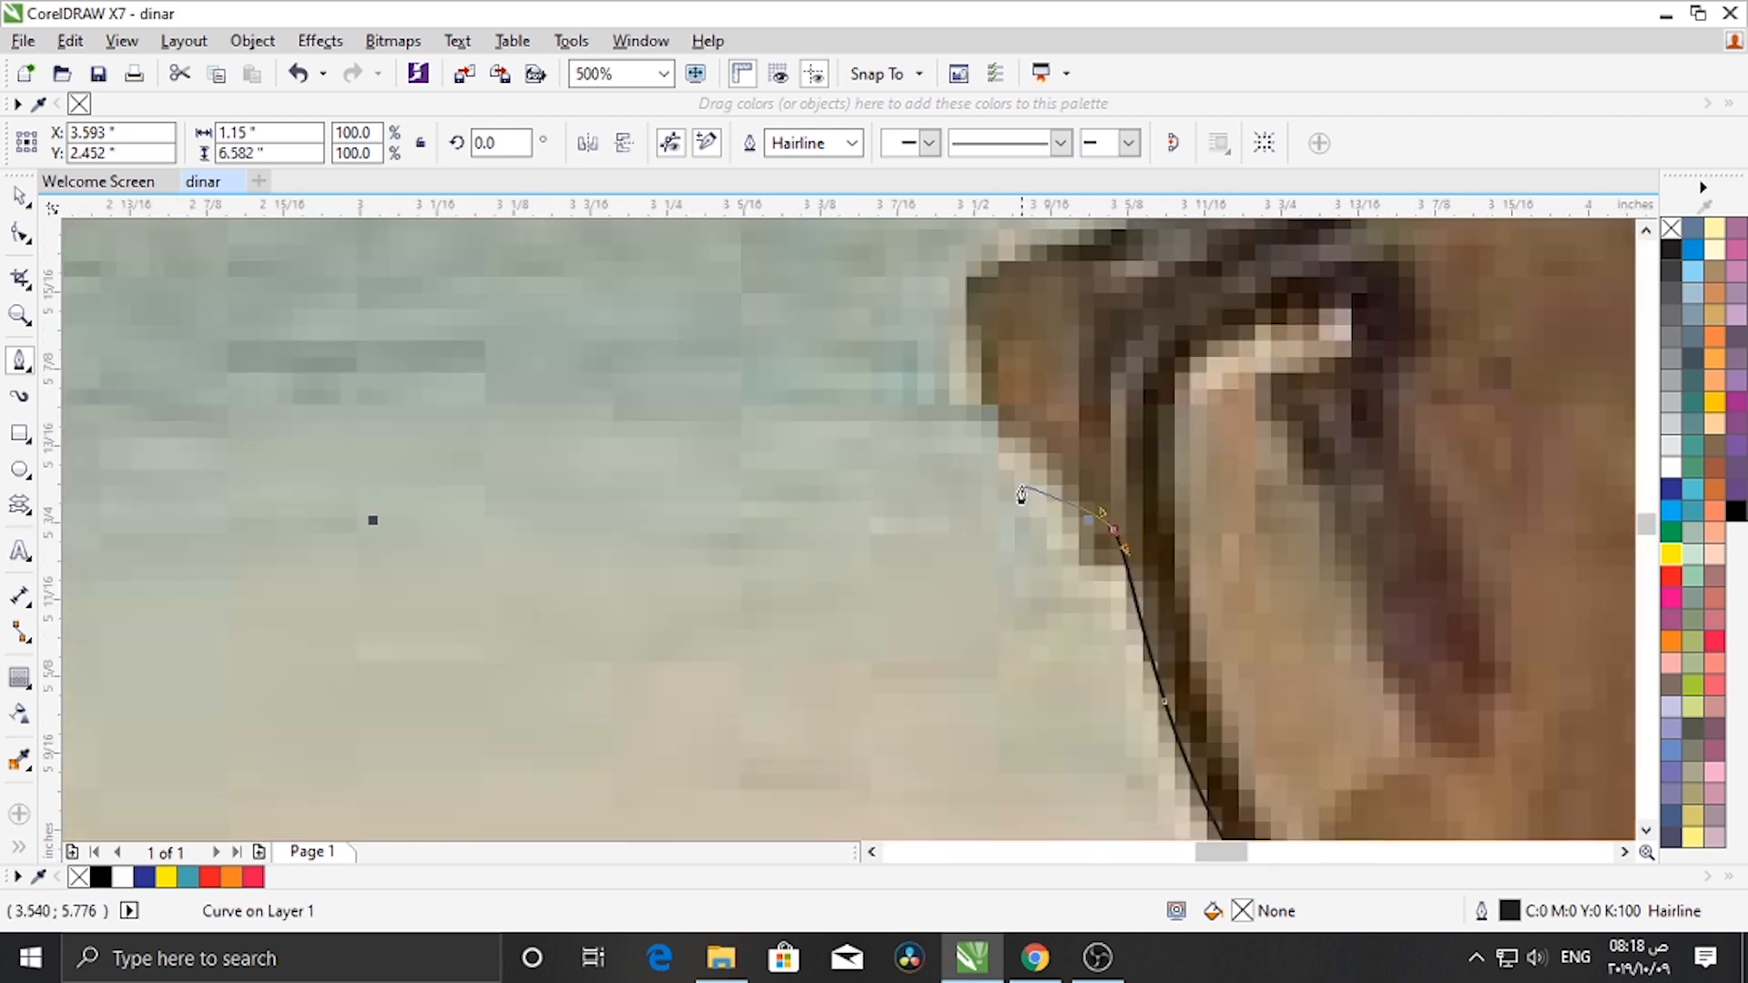
{"action": "left_click_drag", "start_coordinate": [1020, 431], "coordinate": [995, 413]}
{"action": "scroll", "coordinate": [996, 410], "scroll_direction": "down", "scroll_amount": 1}
{"action": "scroll", "coordinate": [1007, 359], "scroll_direction": "up", "scroll_amount": 2}
- Continue around the sunglasses frame and up to the hijab's left edge
{"action": "left_click", "coordinate": [955, 364]}
{"action": "scroll", "coordinate": [956, 362], "scroll_direction": "down", "scroll_amount": 3}
{"action": "scroll", "coordinate": [972, 309], "scroll_direction": "up", "scroll_amount": 2}
{"action": "left_click_drag", "start_coordinate": [1044, 492], "coordinate": [1100, 476]}
{"action": "scroll", "coordinate": [1161, 451], "scroll_direction": "down", "scroll_amount": 2}
{"action": "scroll", "coordinate": [1192, 423], "scroll_direction": "up", "scroll_amount": 2}
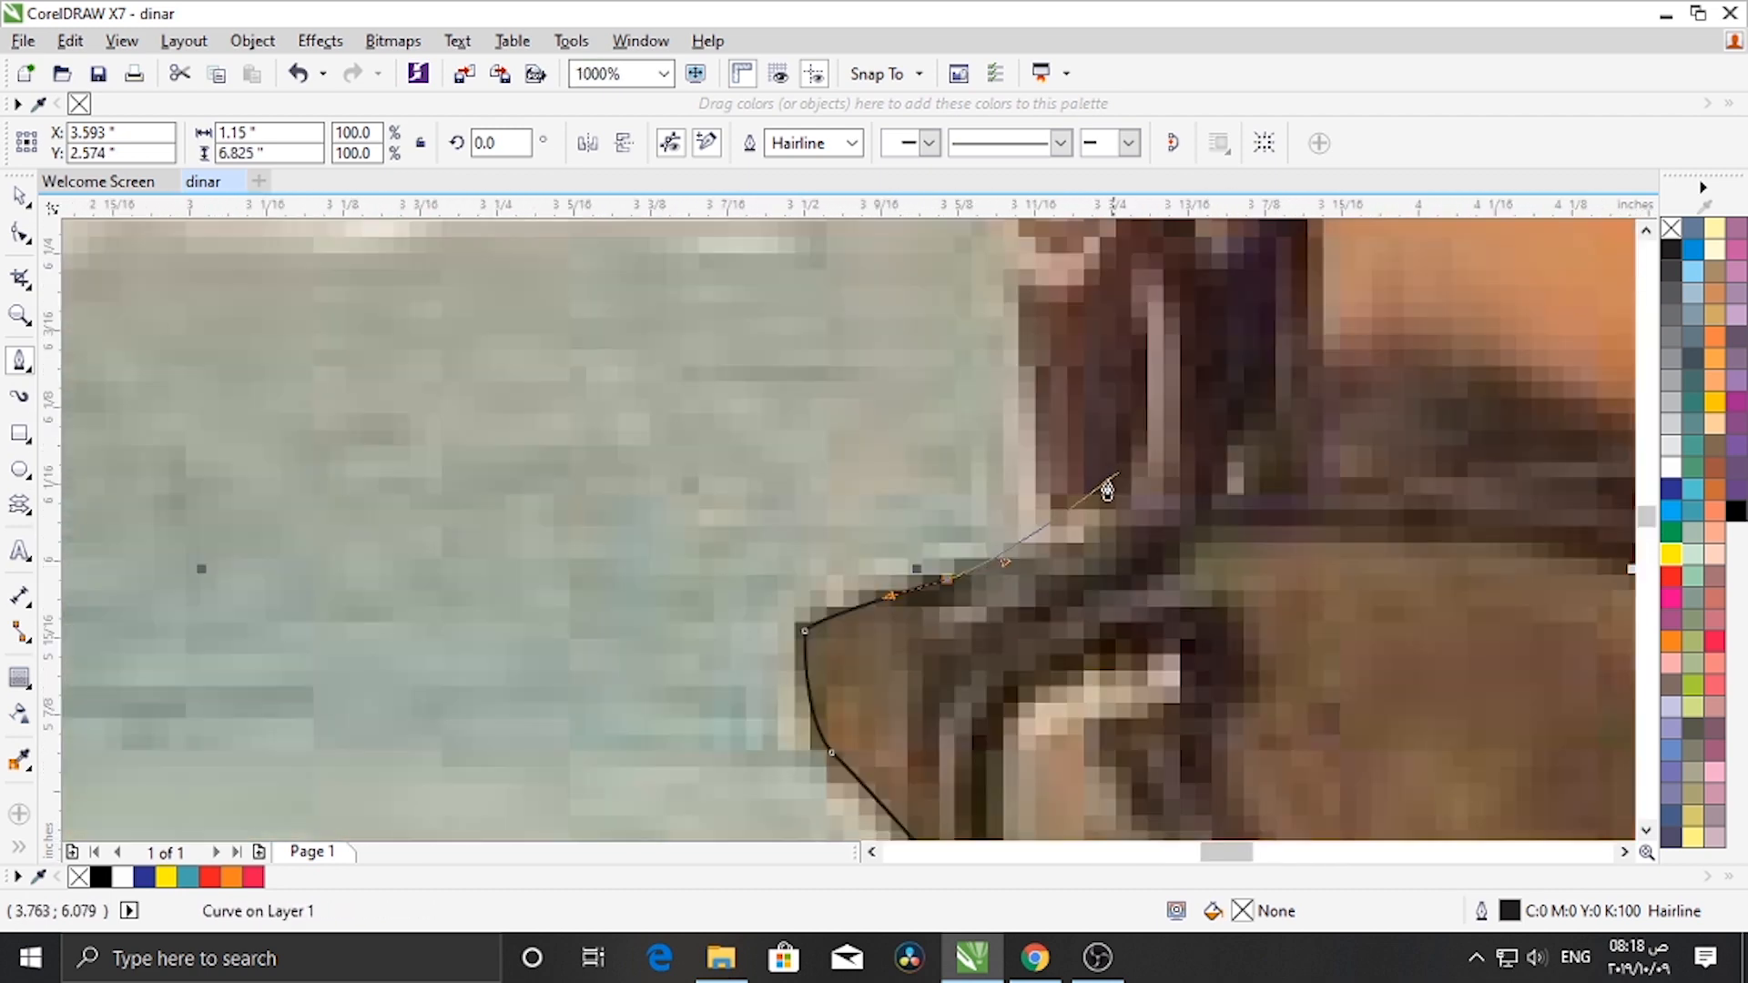
{"action": "left_click", "coordinate": [1044, 550]}
{"action": "scroll", "coordinate": [1044, 551], "scroll_direction": "down", "scroll_amount": 1}
{"action": "left_click_drag", "start_coordinate": [1006, 393], "coordinate": [1002, 328]}
{"action": "scroll", "coordinate": [993, 334], "scroll_direction": "down", "scroll_amount": 2}
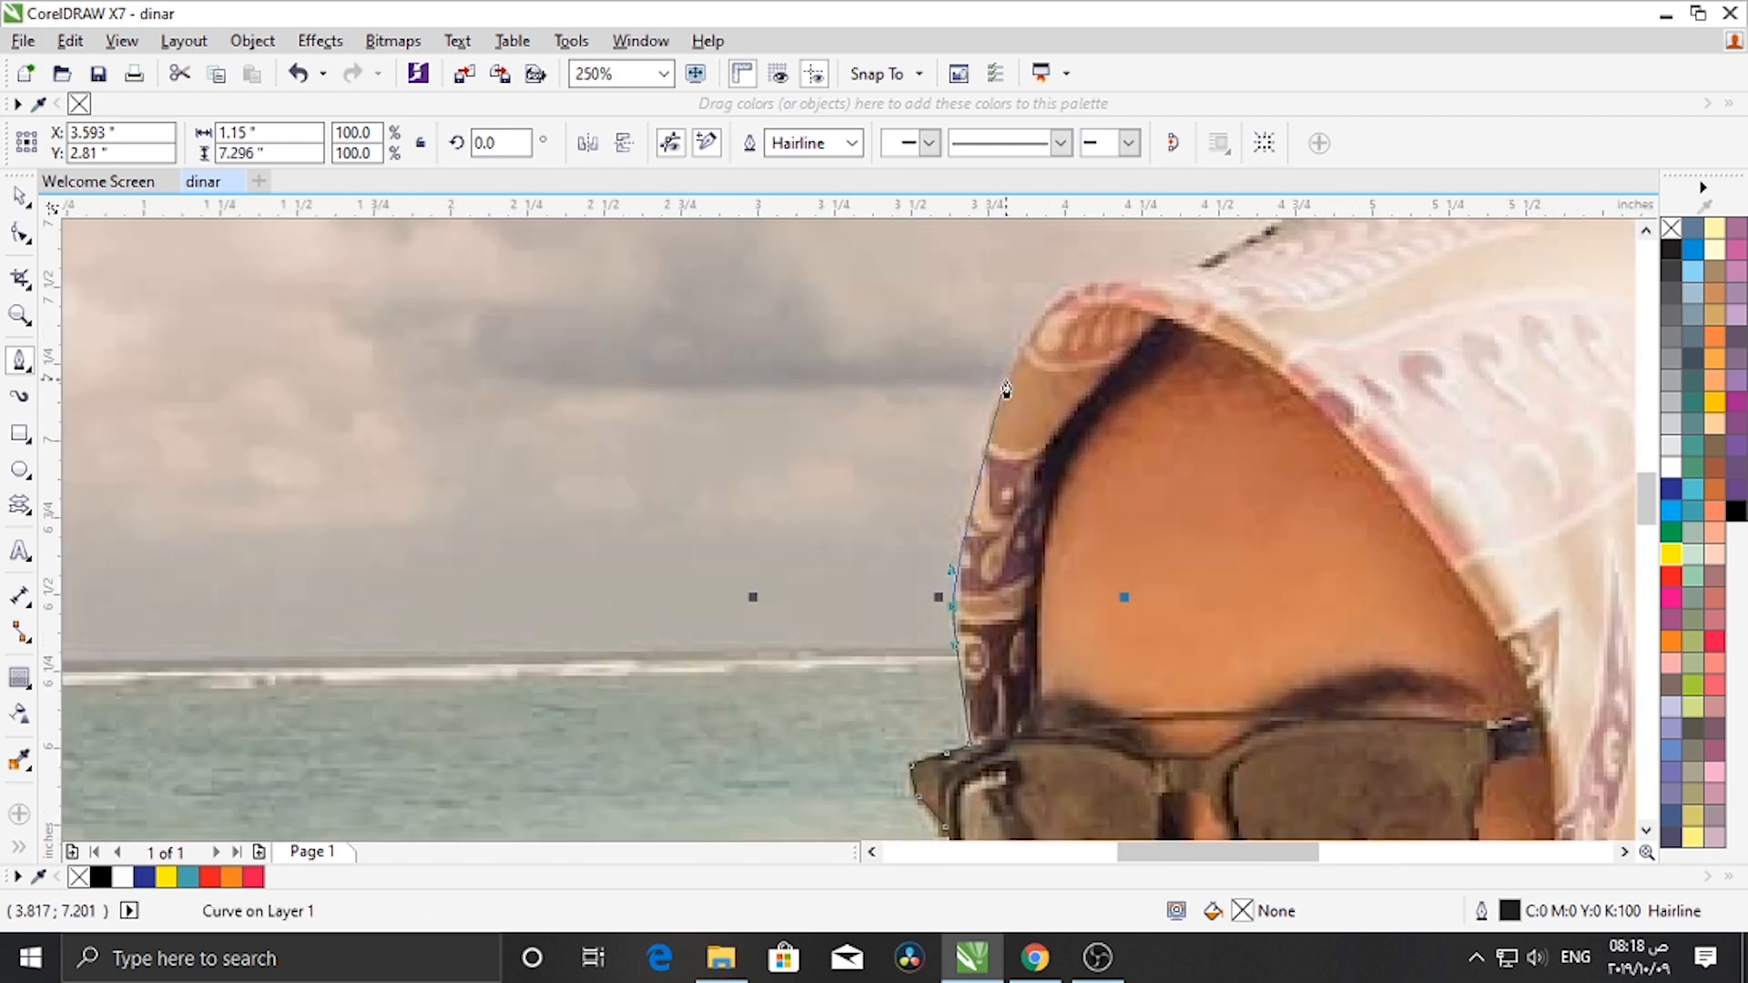
- Trace the path over the top of the hijab, redoing one curve segment
{"action": "scroll", "coordinate": [978, 405], "scroll_direction": "up", "scroll_amount": 1}
{"action": "left_click_drag", "start_coordinate": [972, 409], "coordinate": [993, 364]}
{"action": "scroll", "coordinate": [918, 515], "scroll_direction": "up", "scroll_amount": 1}
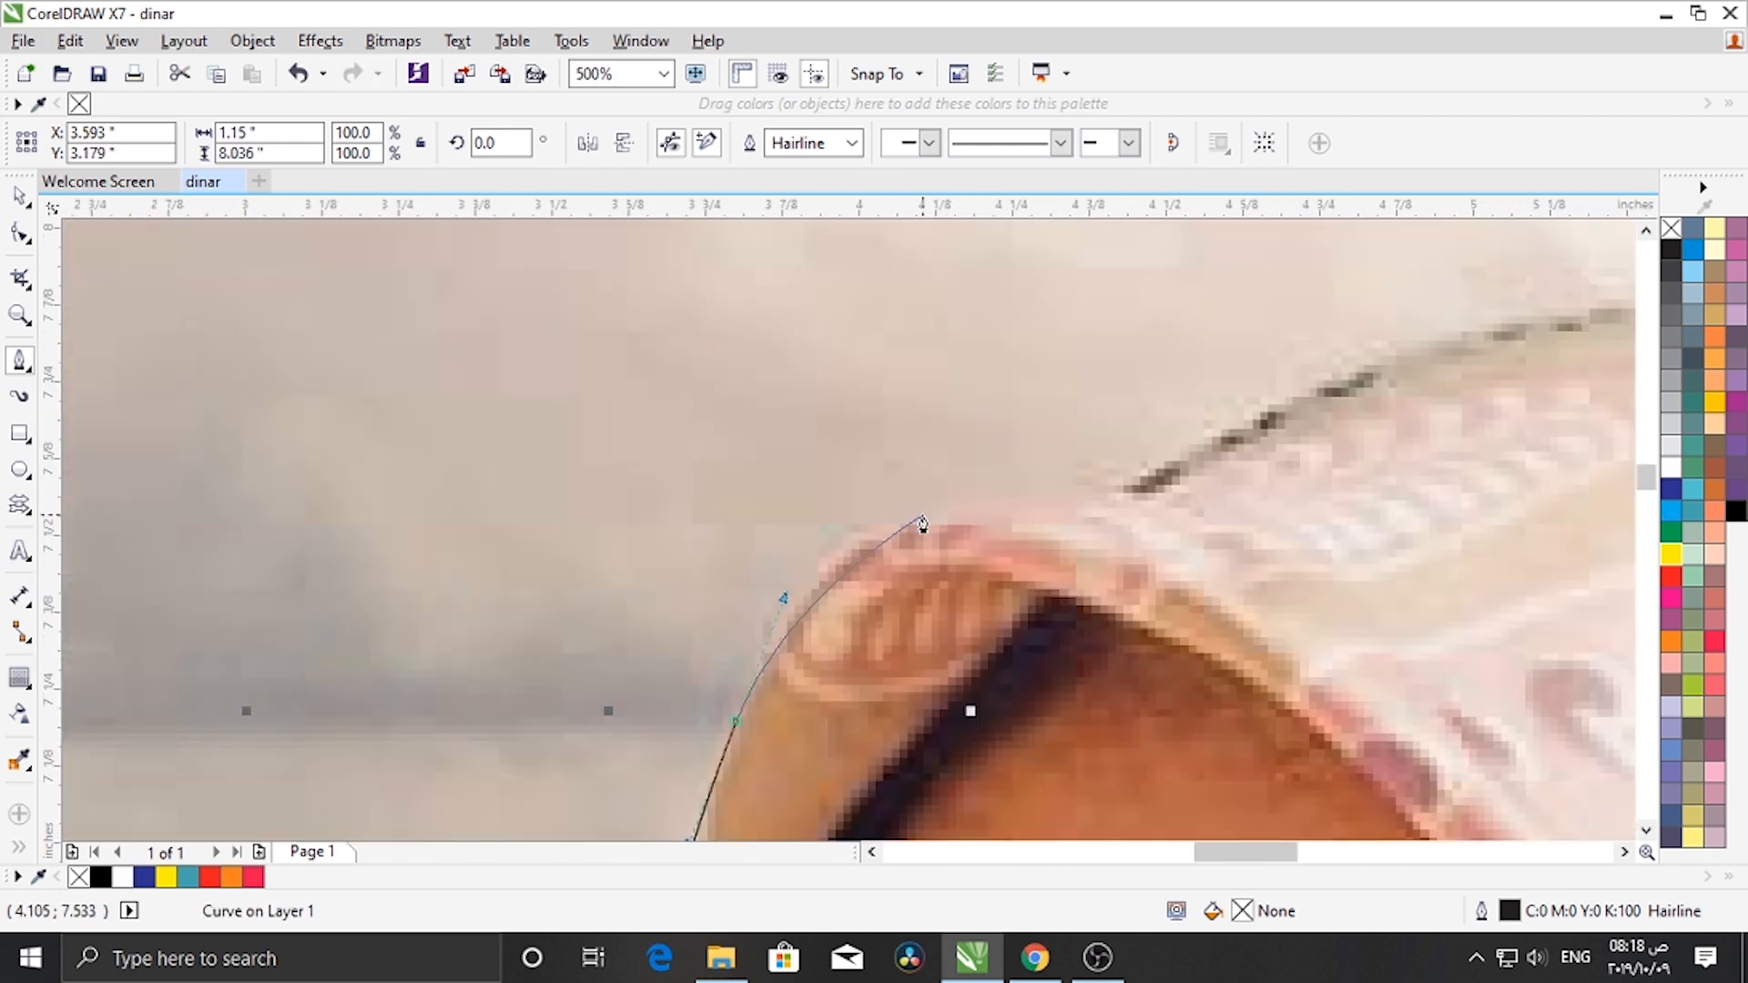
{"action": "left_click_drag", "start_coordinate": [918, 514], "coordinate": [1041, 488]}
{"action": "scroll", "coordinate": [1001, 509], "scroll_direction": "down", "scroll_amount": 2}
{"action": "scroll", "coordinate": [940, 550], "scroll_direction": "up", "scroll_amount": 1}
{"action": "left_click_drag", "start_coordinate": [895, 530], "coordinate": [995, 570]}
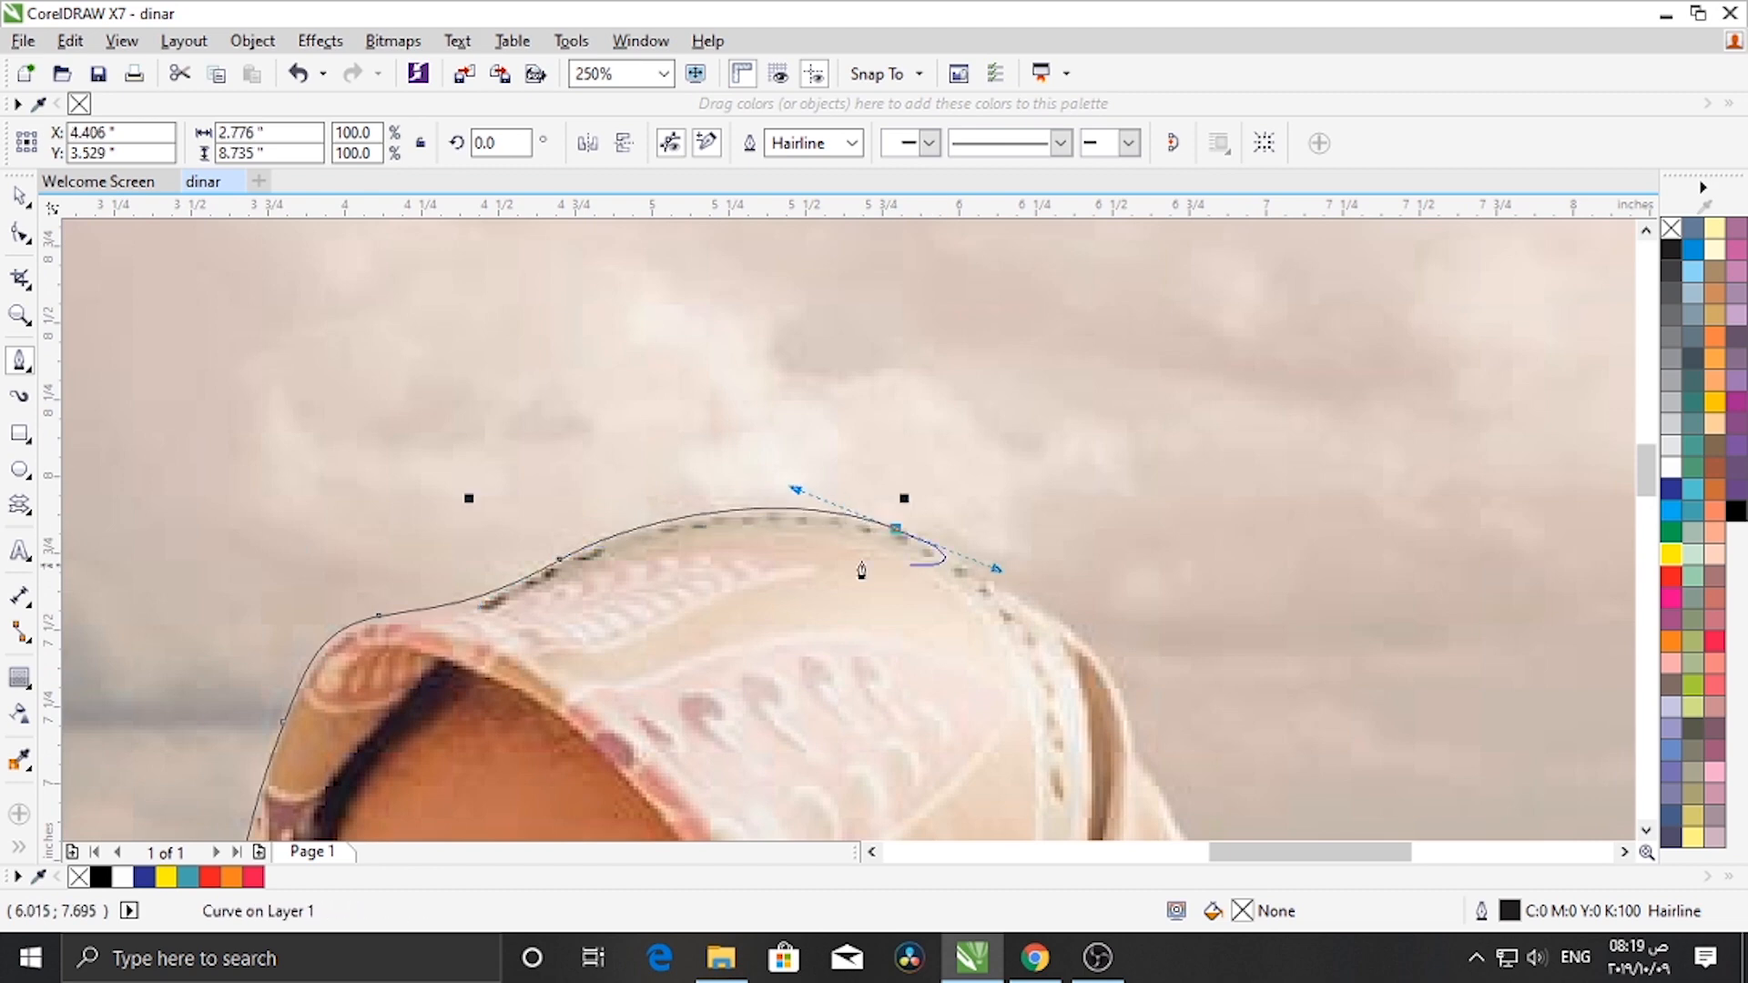
{"action": "scroll", "coordinate": [862, 574], "scroll_direction": "down", "scroll_amount": 2}
{"action": "scroll", "coordinate": [928, 594], "scroll_direction": "up", "scroll_amount": 2}
{"action": "key", "text": "ctrl+z"}
{"action": "left_click_drag", "start_coordinate": [617, 448], "coordinate": [671, 471]}
{"action": "left_click_drag", "start_coordinate": [791, 541], "coordinate": [842, 565]}
{"action": "scroll", "coordinate": [709, 493], "scroll_direction": "down", "scroll_amount": 1}
{"action": "scroll", "coordinate": [921, 597], "scroll_direction": "up", "scroll_amount": 1}
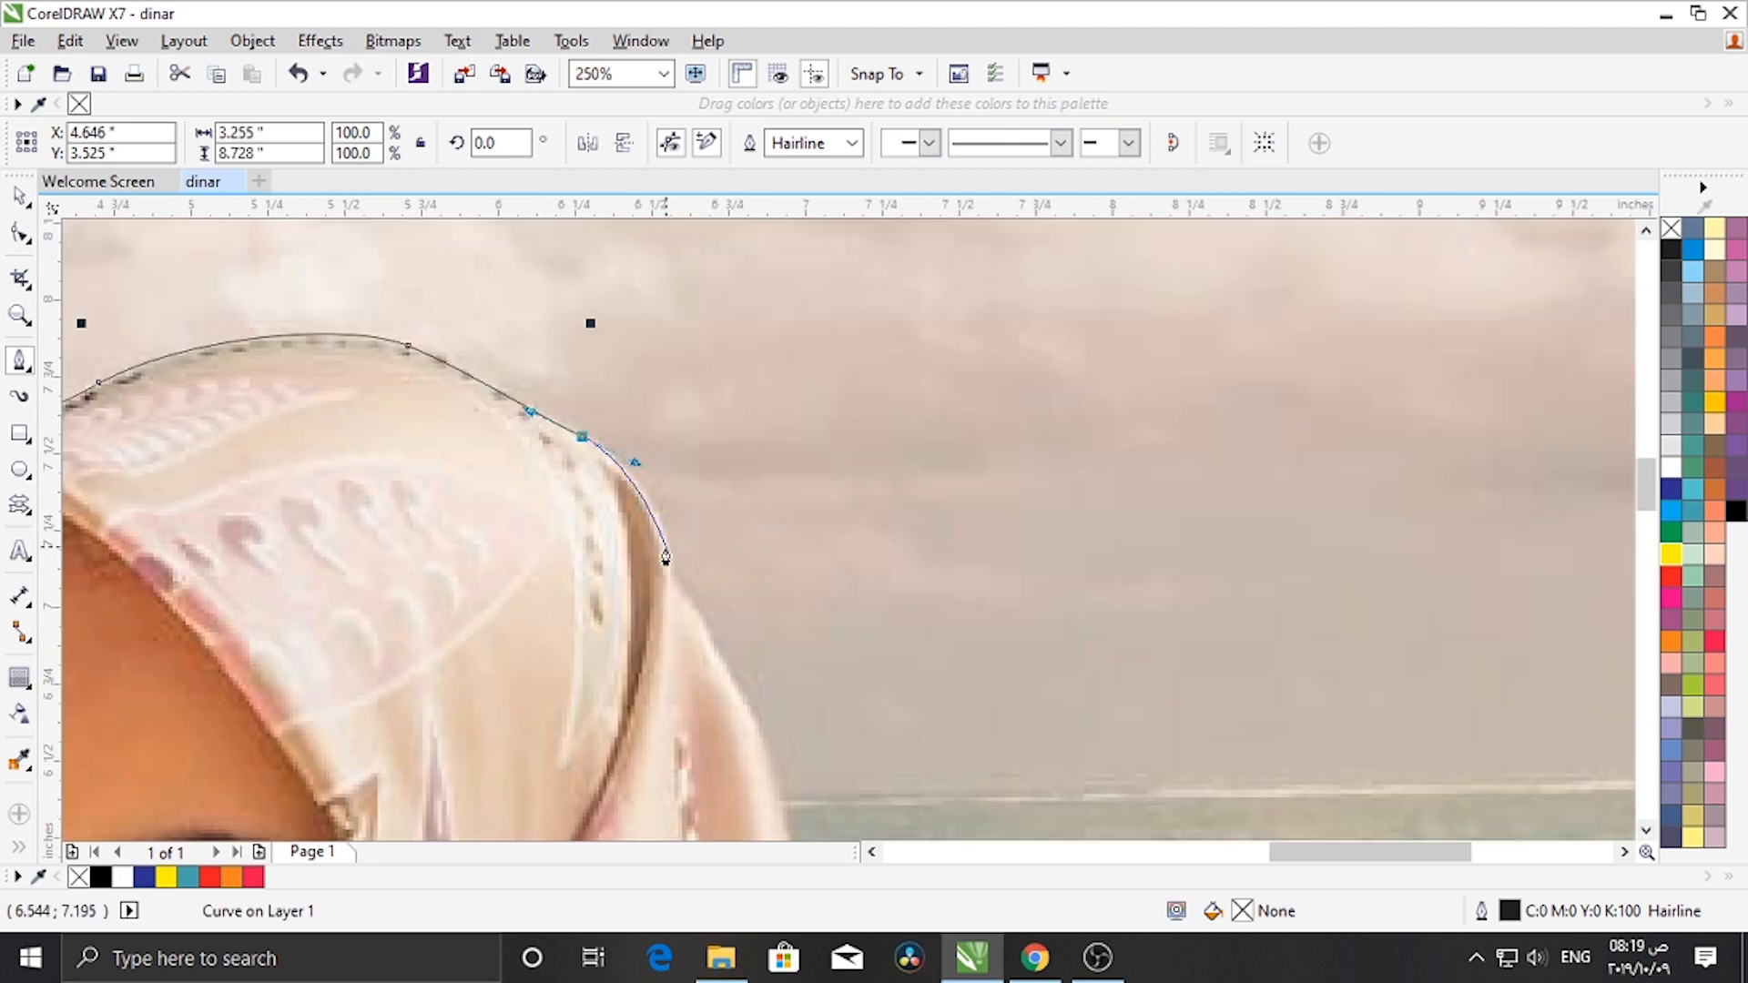
- Trace the path down the right side of the hijab
{"action": "left_click_drag", "start_coordinate": [662, 547], "coordinate": [666, 575]}
{"action": "left_click_drag", "start_coordinate": [688, 607], "coordinate": [710, 639]}
{"action": "left_click_drag", "start_coordinate": [748, 719], "coordinate": [766, 754]}
{"action": "scroll", "coordinate": [728, 622], "scroll_direction": "down", "scroll_amount": 1}
{"action": "scroll", "coordinate": [838, 831], "scroll_direction": "up", "scroll_amount": 1}
{"action": "left_click_drag", "start_coordinate": [682, 653], "coordinate": [695, 704]}
{"action": "scroll", "coordinate": [692, 724], "scroll_direction": "down", "scroll_amount": 1}
{"action": "scroll", "coordinate": [618, 669], "scroll_direction": "up", "scroll_amount": 1}
{"action": "left_click_drag", "start_coordinate": [587, 648], "coordinate": [625, 747]}
- Continue tracing down the hijab's right side to the shoulder
{"action": "scroll", "coordinate": [598, 697], "scroll_direction": "down", "scroll_amount": 1}
{"action": "scroll", "coordinate": [611, 708], "scroll_direction": "up", "scroll_amount": 1}
{"action": "left_click_drag", "start_coordinate": [598, 629], "coordinate": [630, 697]}
{"action": "scroll", "coordinate": [628, 692], "scroll_direction": "down", "scroll_amount": 2}
{"action": "scroll", "coordinate": [622, 634], "scroll_direction": "up", "scroll_amount": 2}
{"action": "left_click_drag", "start_coordinate": [536, 396], "coordinate": [546, 432]}
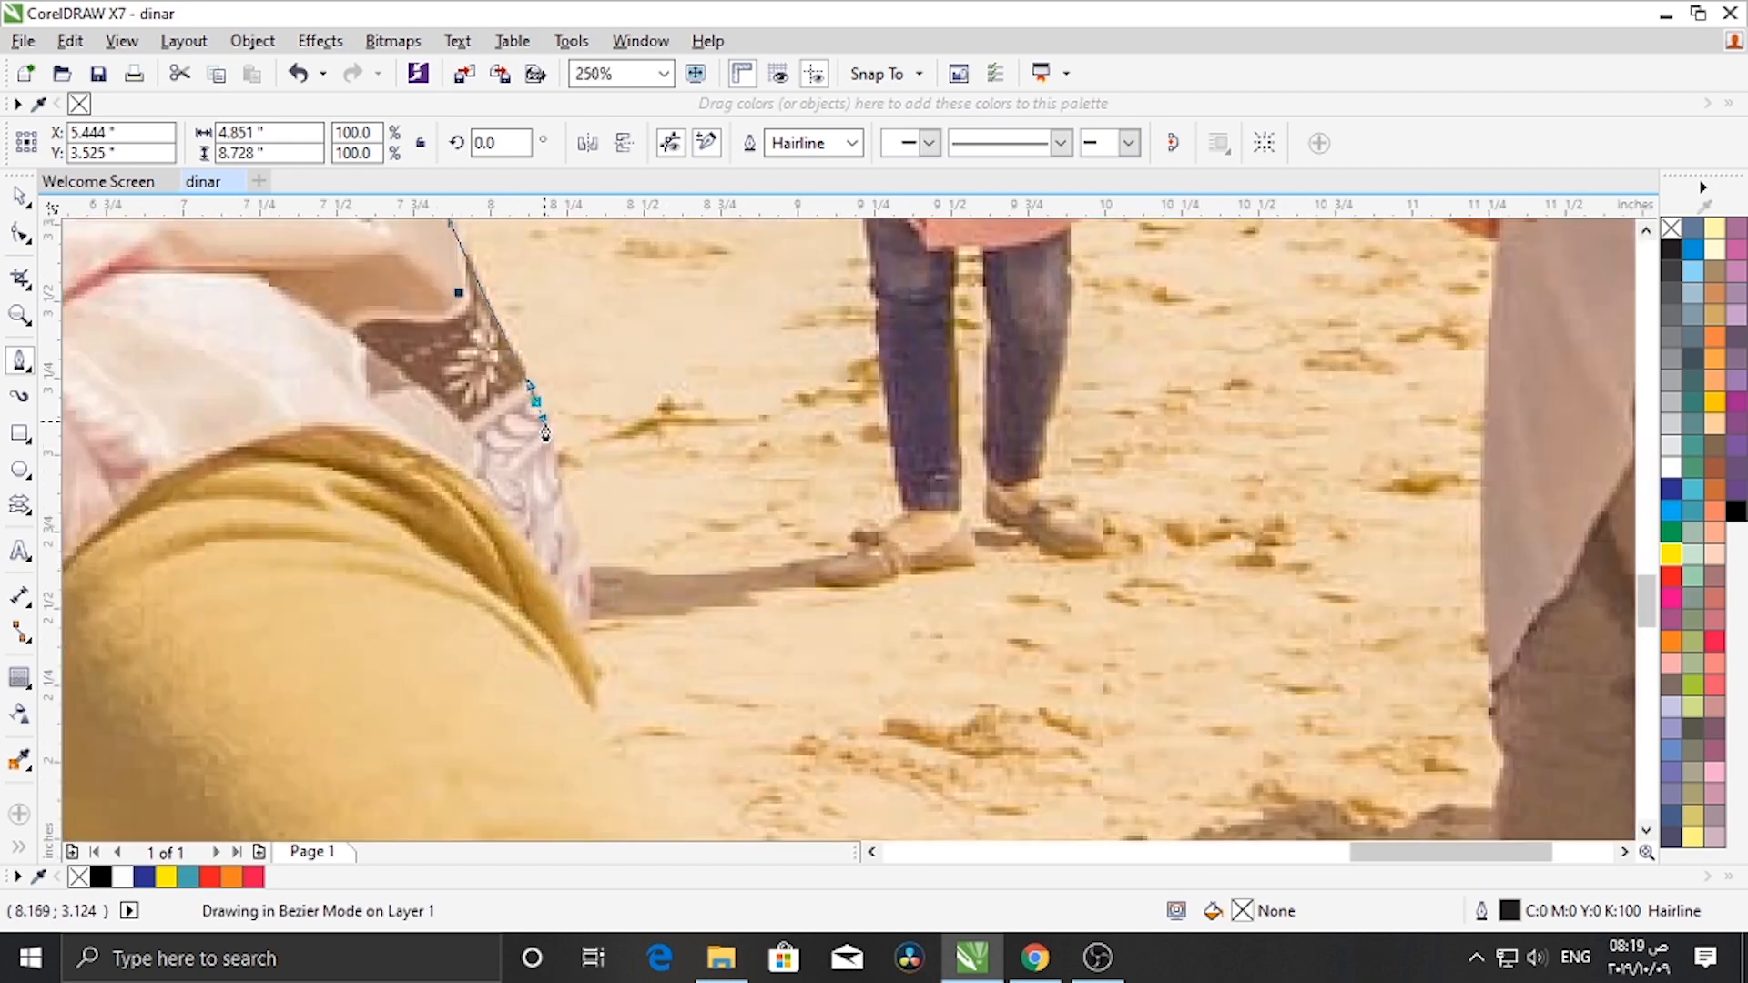
{"action": "left_click_drag", "start_coordinate": [574, 557], "coordinate": [581, 589]}
{"action": "left_click_drag", "start_coordinate": [591, 648], "coordinate": [596, 667]}
- Trace the path along the top edge of the outstretched arm
{"action": "scroll", "coordinate": [595, 668], "scroll_direction": "down", "scroll_amount": 2}
{"action": "scroll", "coordinate": [626, 732], "scroll_direction": "up", "scroll_amount": 2}
{"action": "scroll", "coordinate": [537, 559], "scroll_direction": "up", "scroll_amount": 2}
{"action": "left_click_drag", "start_coordinate": [505, 502], "coordinate": [553, 574]}
{"action": "left_click_drag", "start_coordinate": [643, 626], "coordinate": [796, 764]}
{"action": "scroll", "coordinate": [795, 764], "scroll_direction": "down", "scroll_amount": 2}
{"action": "scroll", "coordinate": [869, 829], "scroll_direction": "up", "scroll_amount": 2}
{"action": "left_click_drag", "start_coordinate": [598, 593], "coordinate": [637, 617]}
{"action": "left_click_drag", "start_coordinate": [711, 694], "coordinate": [757, 820]}
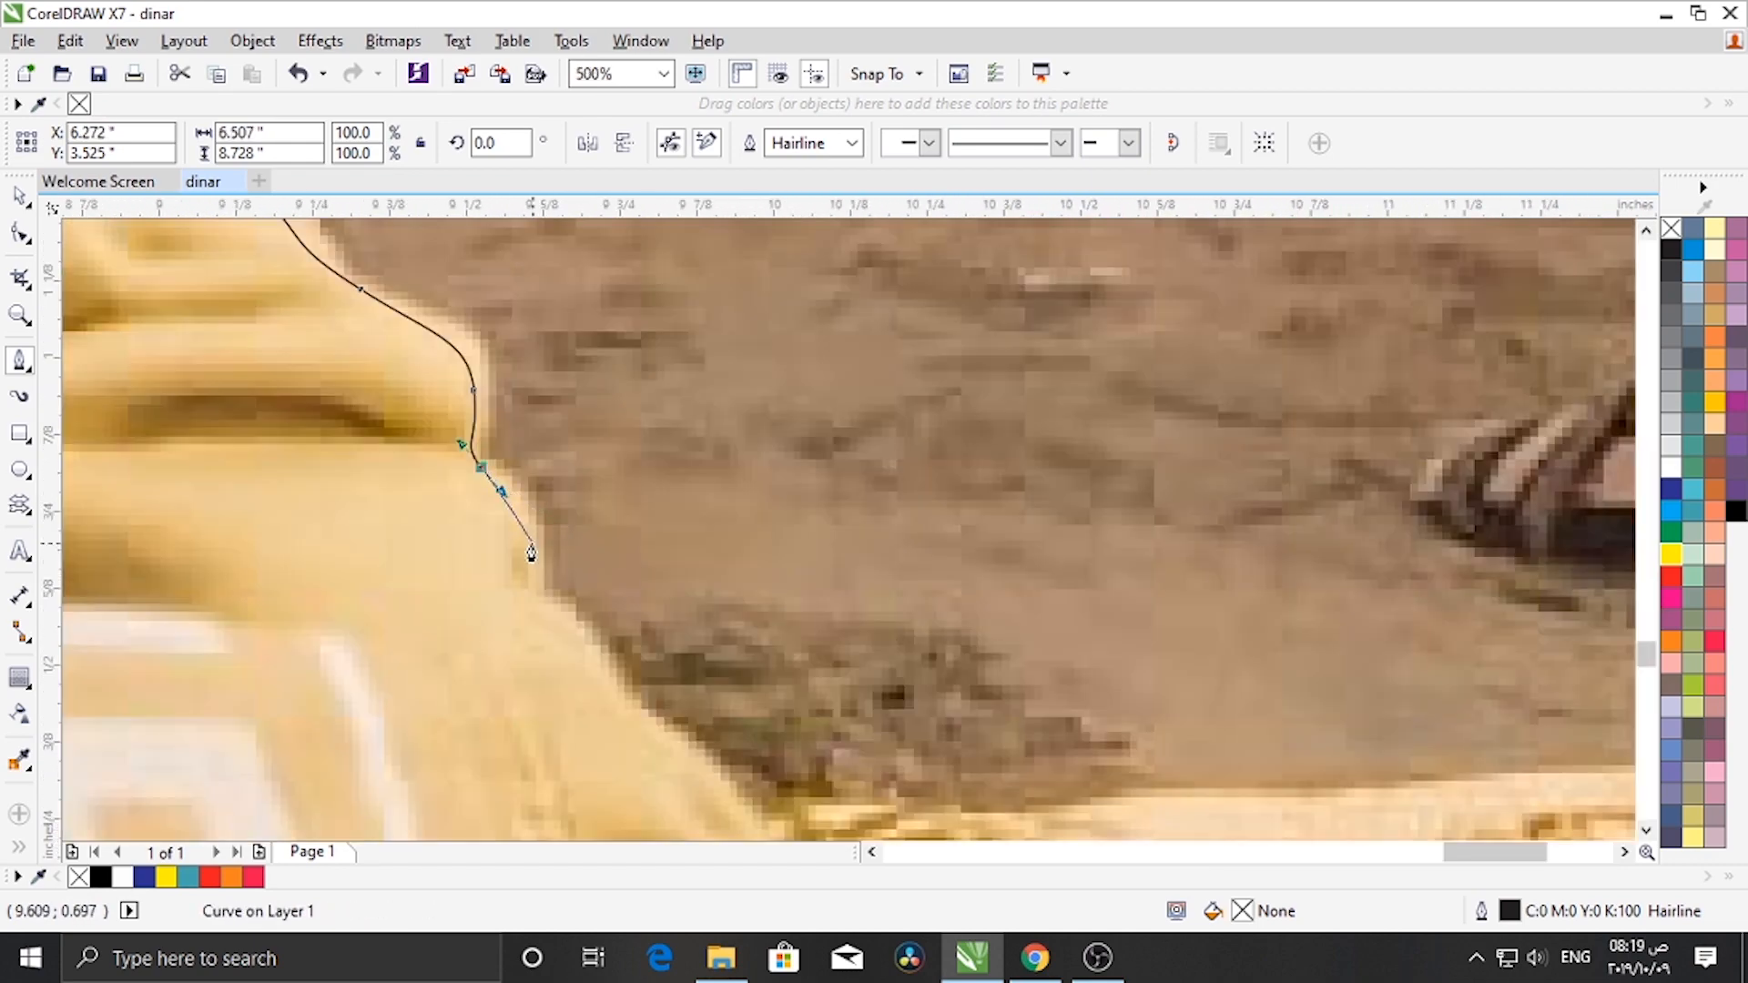
- Continue tracing the arm's edge down and place a node on the photo's bottom edge
{"action": "left_click_drag", "start_coordinate": [515, 528], "coordinate": [517, 557]}
{"action": "left_click_drag", "start_coordinate": [550, 603], "coordinate": [570, 631]}
{"action": "scroll", "coordinate": [564, 610], "scroll_direction": "down", "scroll_amount": 1}
{"action": "scroll", "coordinate": [576, 557], "scroll_direction": "up", "scroll_amount": 1}
{"action": "left_click_drag", "start_coordinate": [526, 573], "coordinate": [562, 608]}
{"action": "left_click_drag", "start_coordinate": [656, 708], "coordinate": [688, 769]}
{"action": "left_click_drag", "start_coordinate": [609, 682], "coordinate": [636, 749]}
{"action": "scroll", "coordinate": [637, 760], "scroll_direction": "down", "scroll_amount": 1}
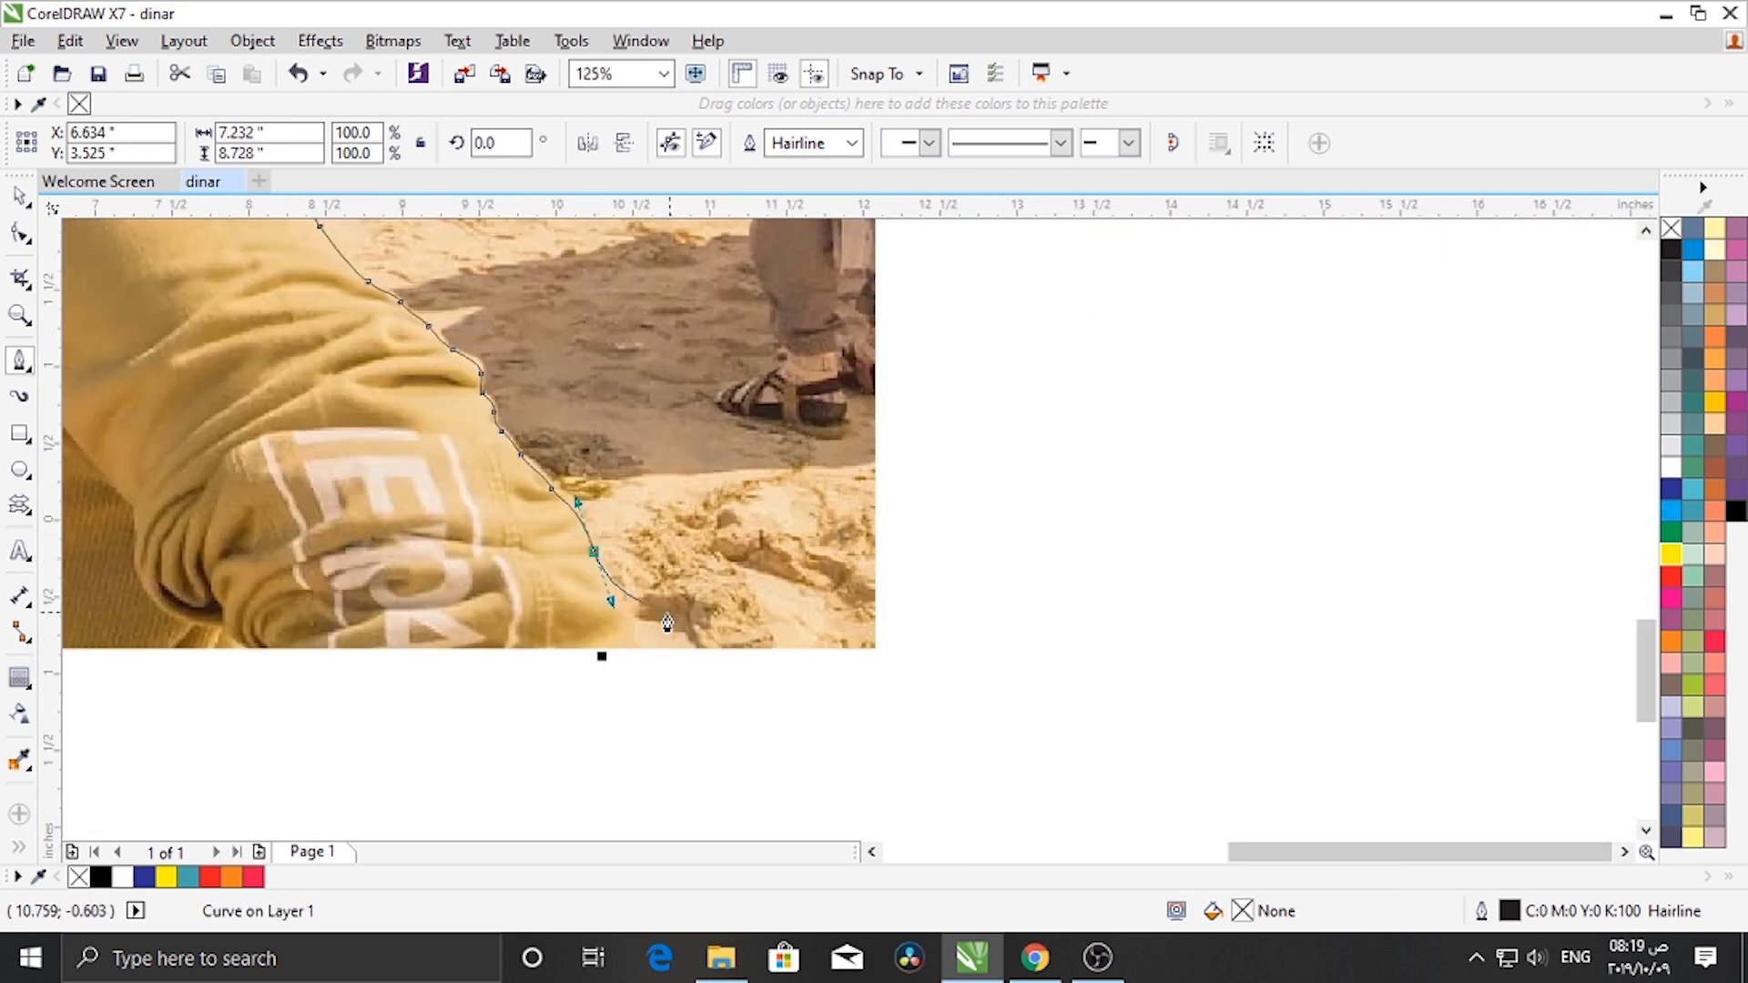
{"action": "scroll", "coordinate": [632, 628], "scroll_direction": "up", "scroll_amount": 1}
{"action": "left_click_drag", "start_coordinate": [630, 615], "coordinate": [631, 639]}
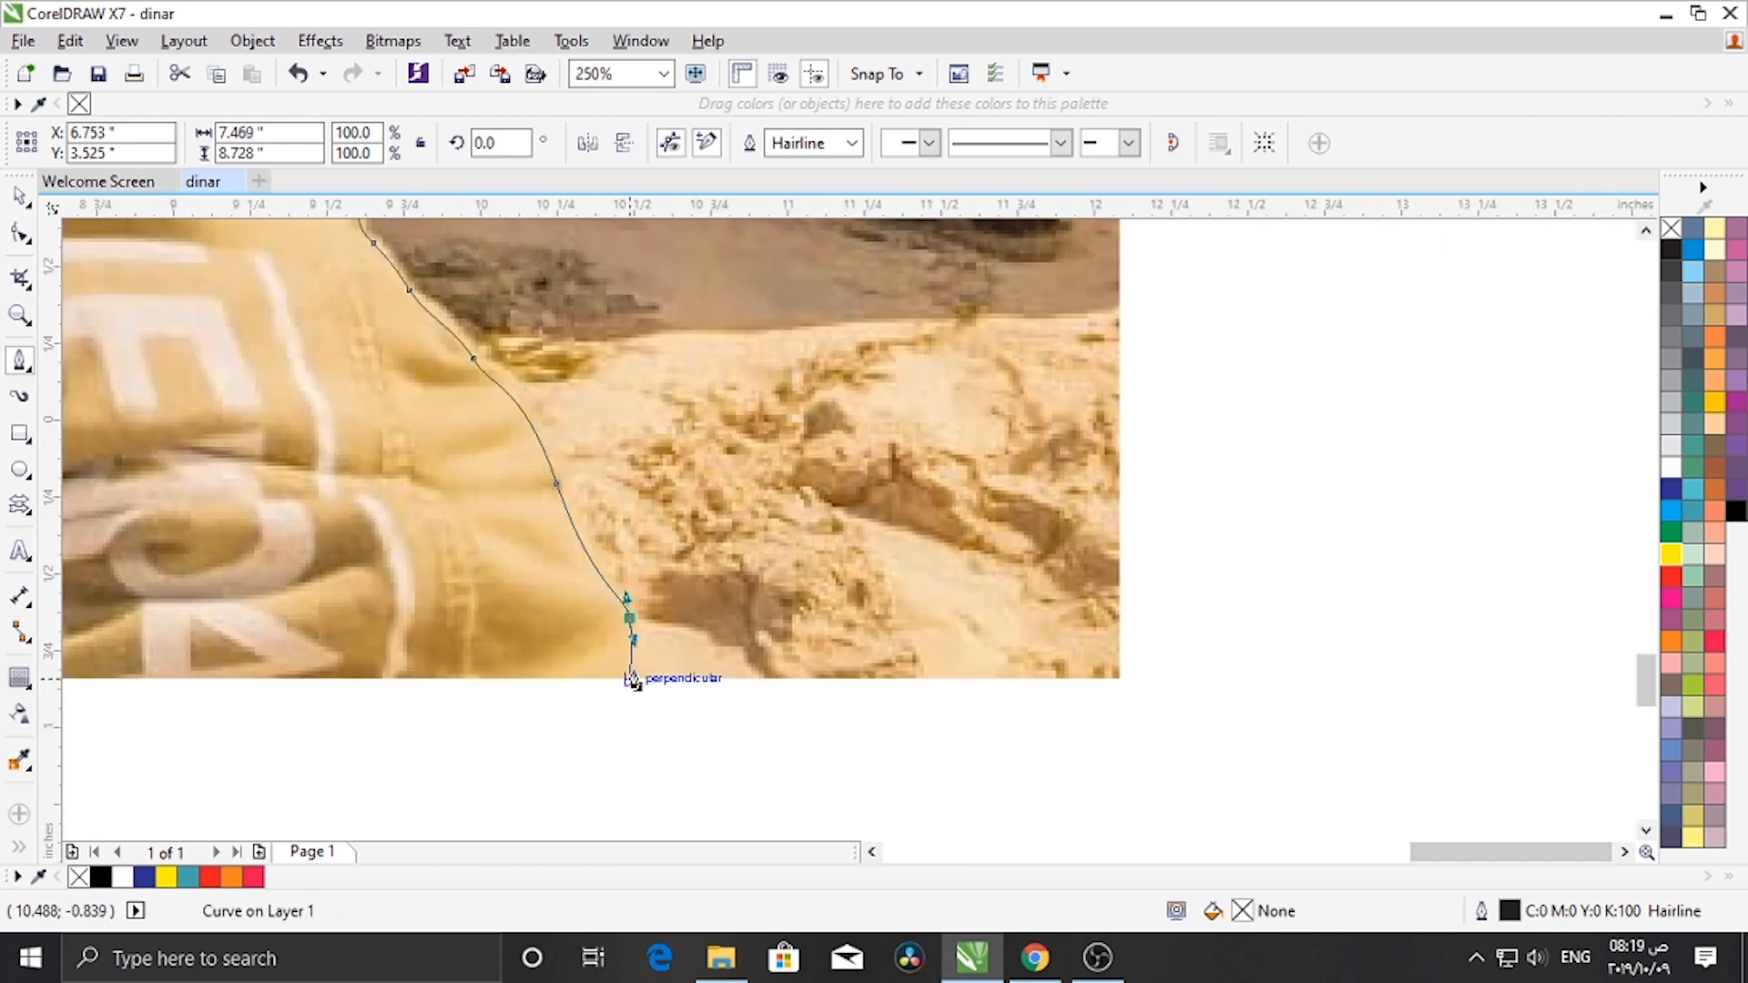
{"action": "left_click", "coordinate": [631, 679]}
{"action": "scroll", "coordinate": [630, 683], "scroll_direction": "down", "scroll_amount": 2}
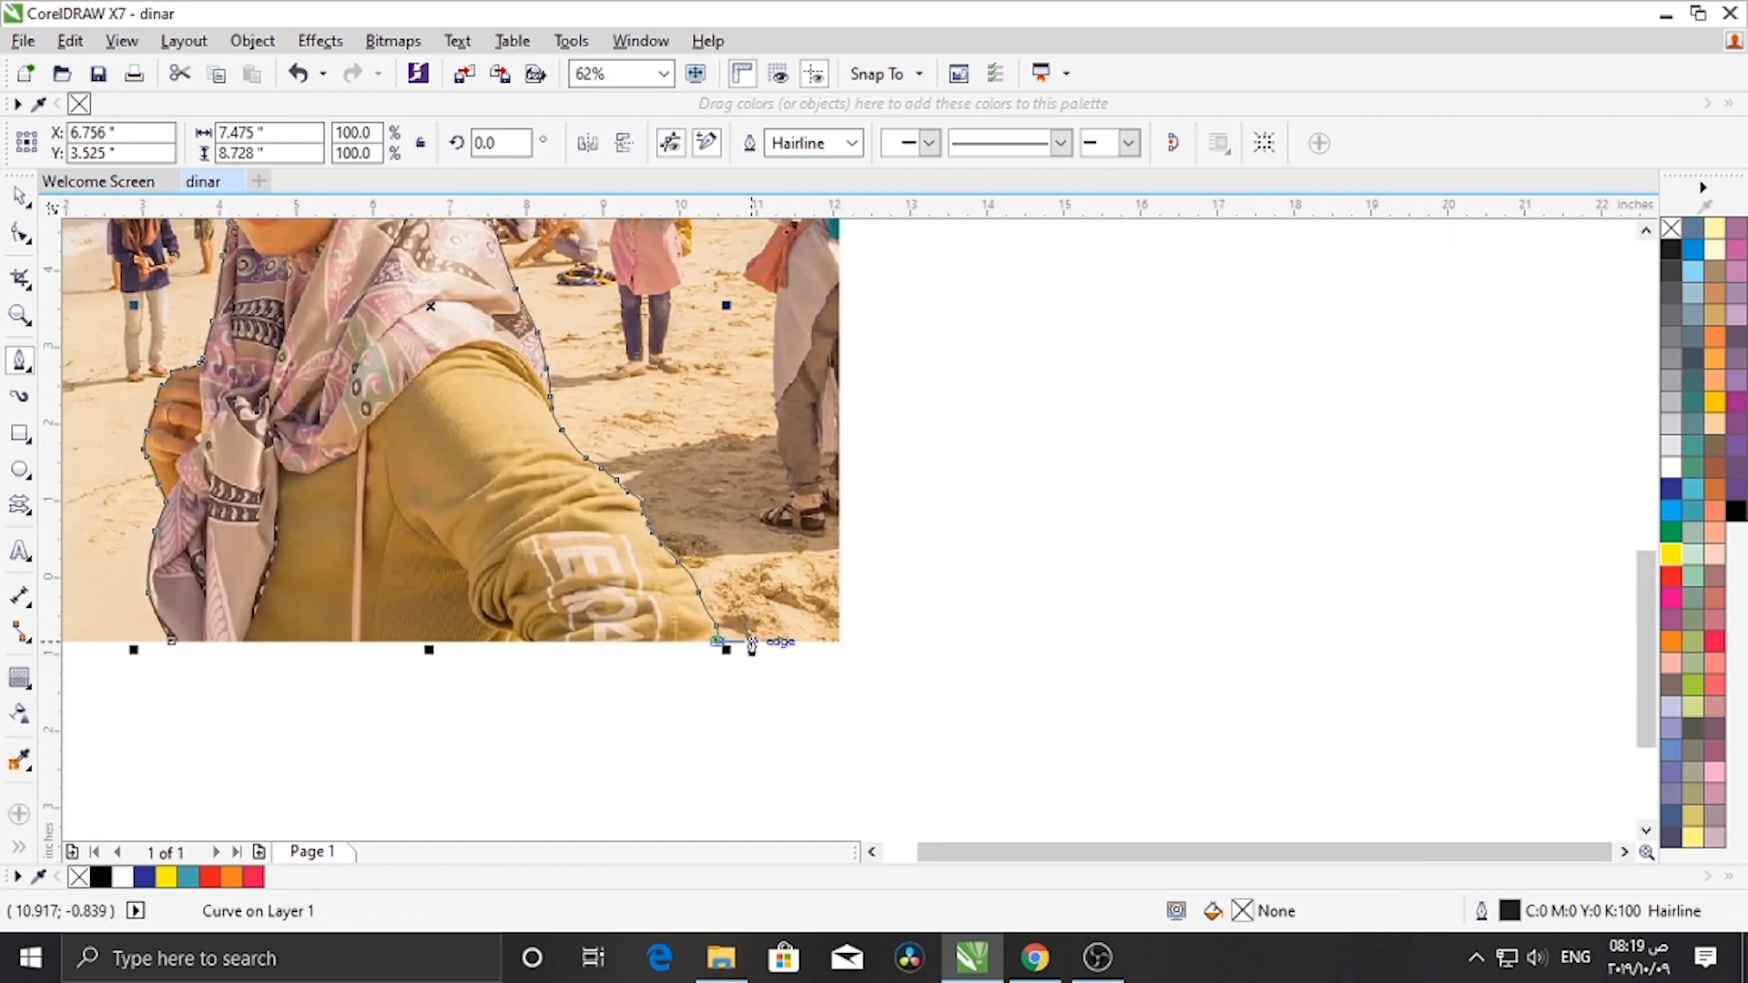
- Close the traced path at its starting node on the photo's bottom edge and return to the Pick tool
{"action": "left_click", "coordinate": [173, 641]}
{"action": "scroll", "coordinate": [377, 653], "scroll_direction": "down", "scroll_amount": 1}
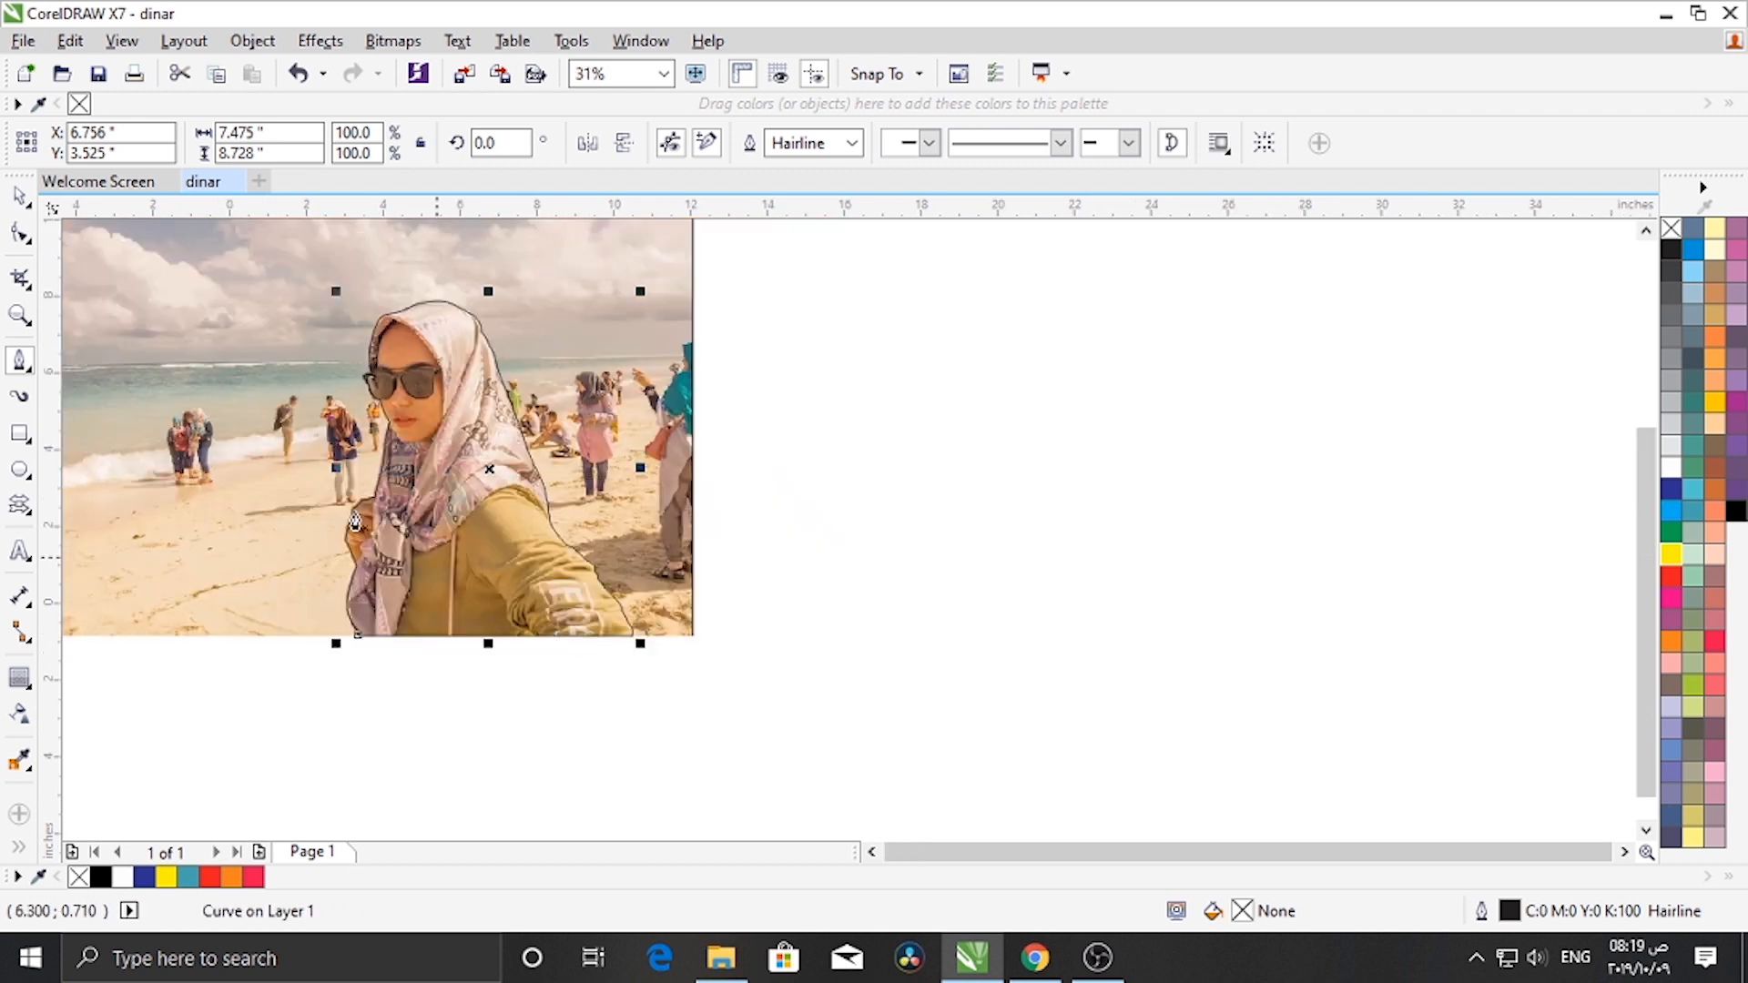
{"action": "left_click", "coordinate": [20, 196]}
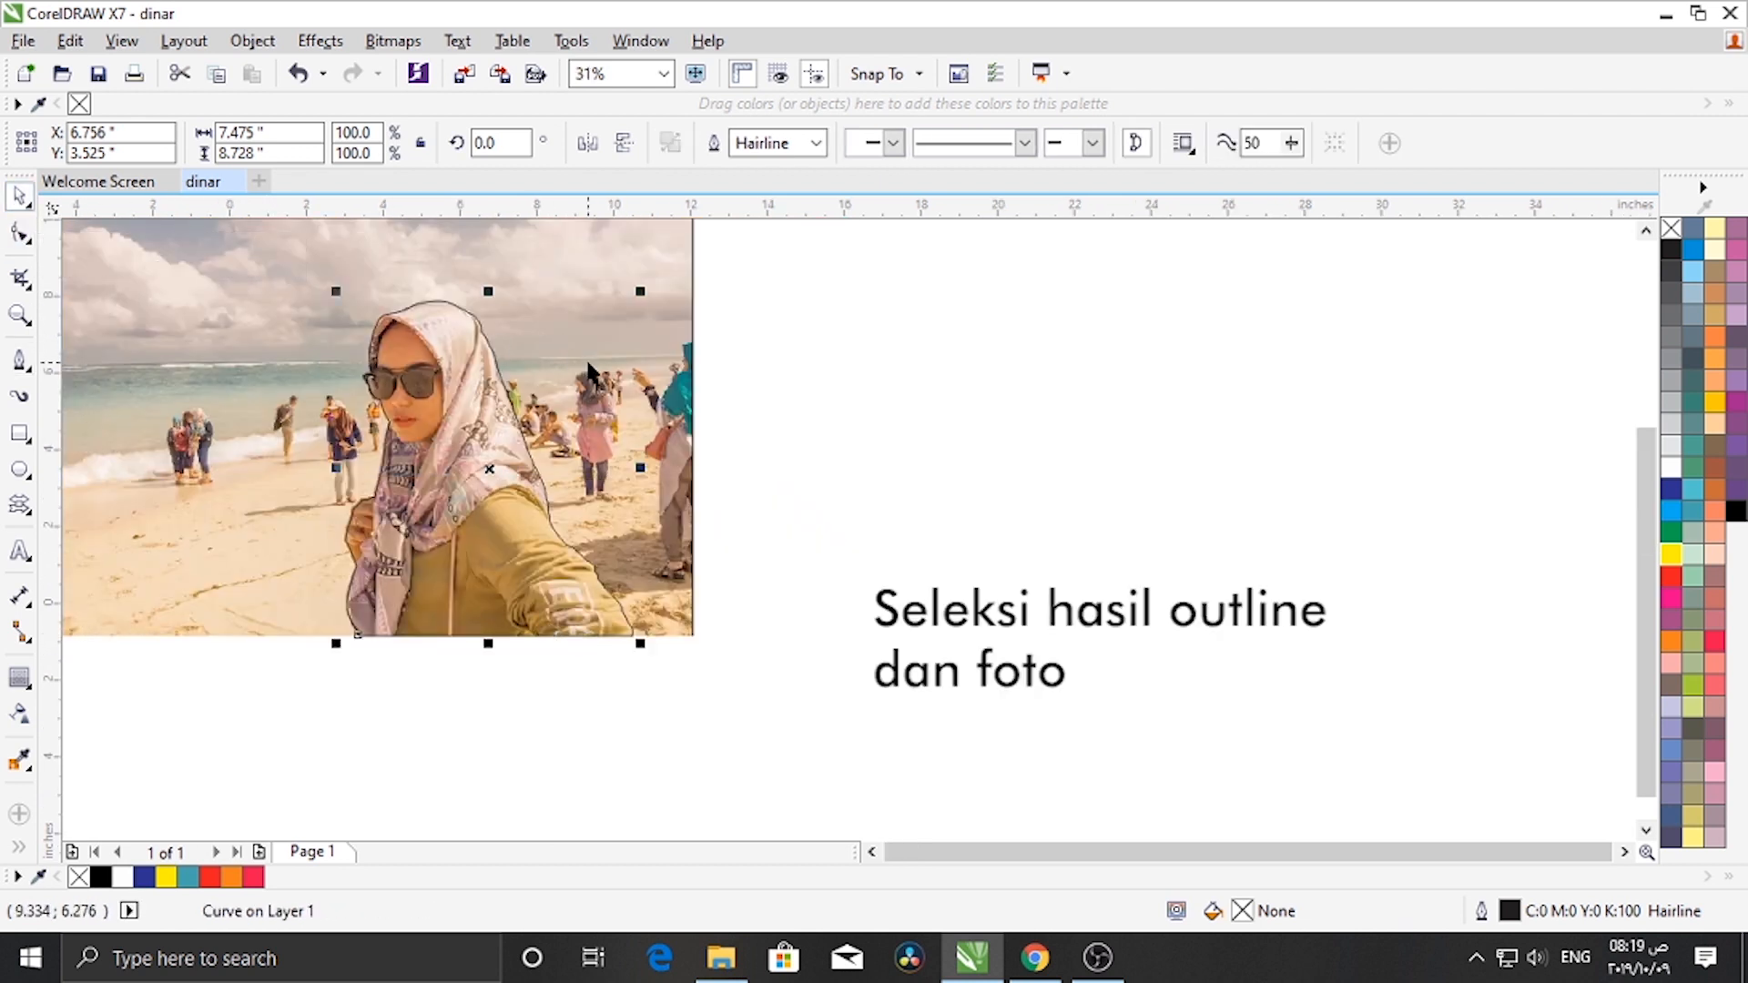
- Select the traced outline together with the photo and intersect them to cut out the person
{"action": "scroll", "coordinate": [591, 375], "scroll_direction": "down", "scroll_amount": 2}
{"action": "scroll", "coordinate": [552, 389], "scroll_direction": "up", "scroll_amount": 2}
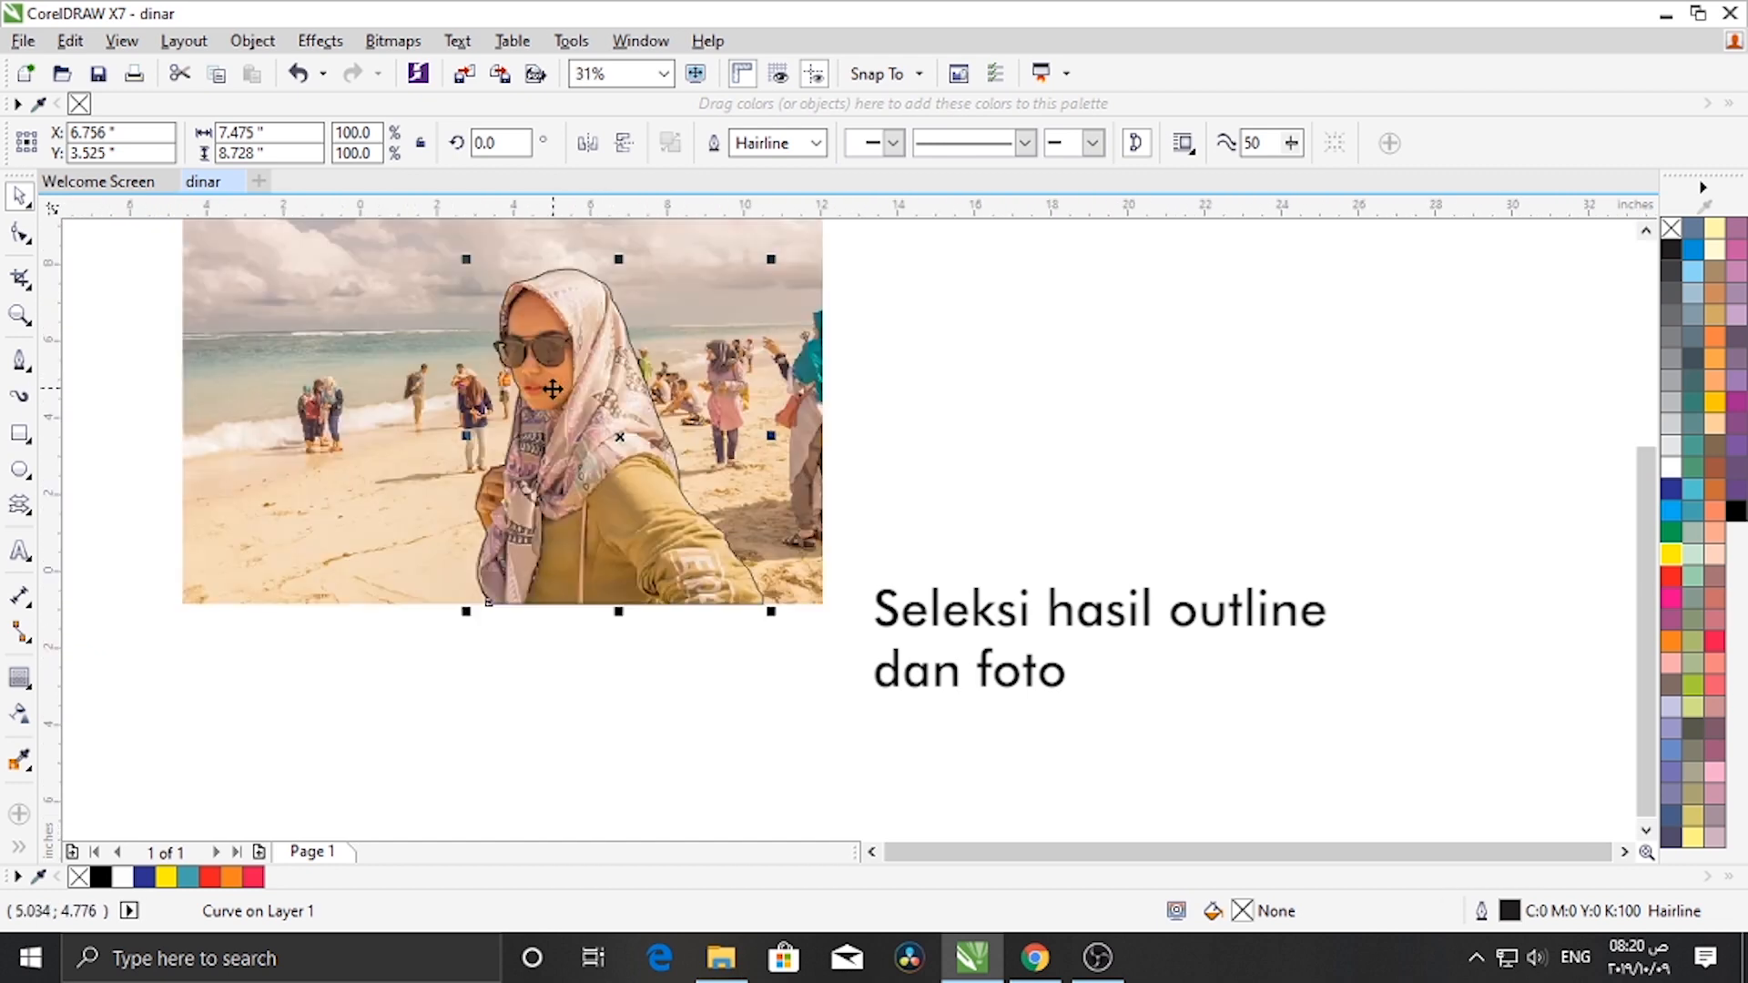
{"action": "scroll", "coordinate": [576, 369], "scroll_direction": "down", "scroll_amount": 1}
{"action": "scroll", "coordinate": [557, 331], "scroll_direction": "up", "scroll_amount": 1}
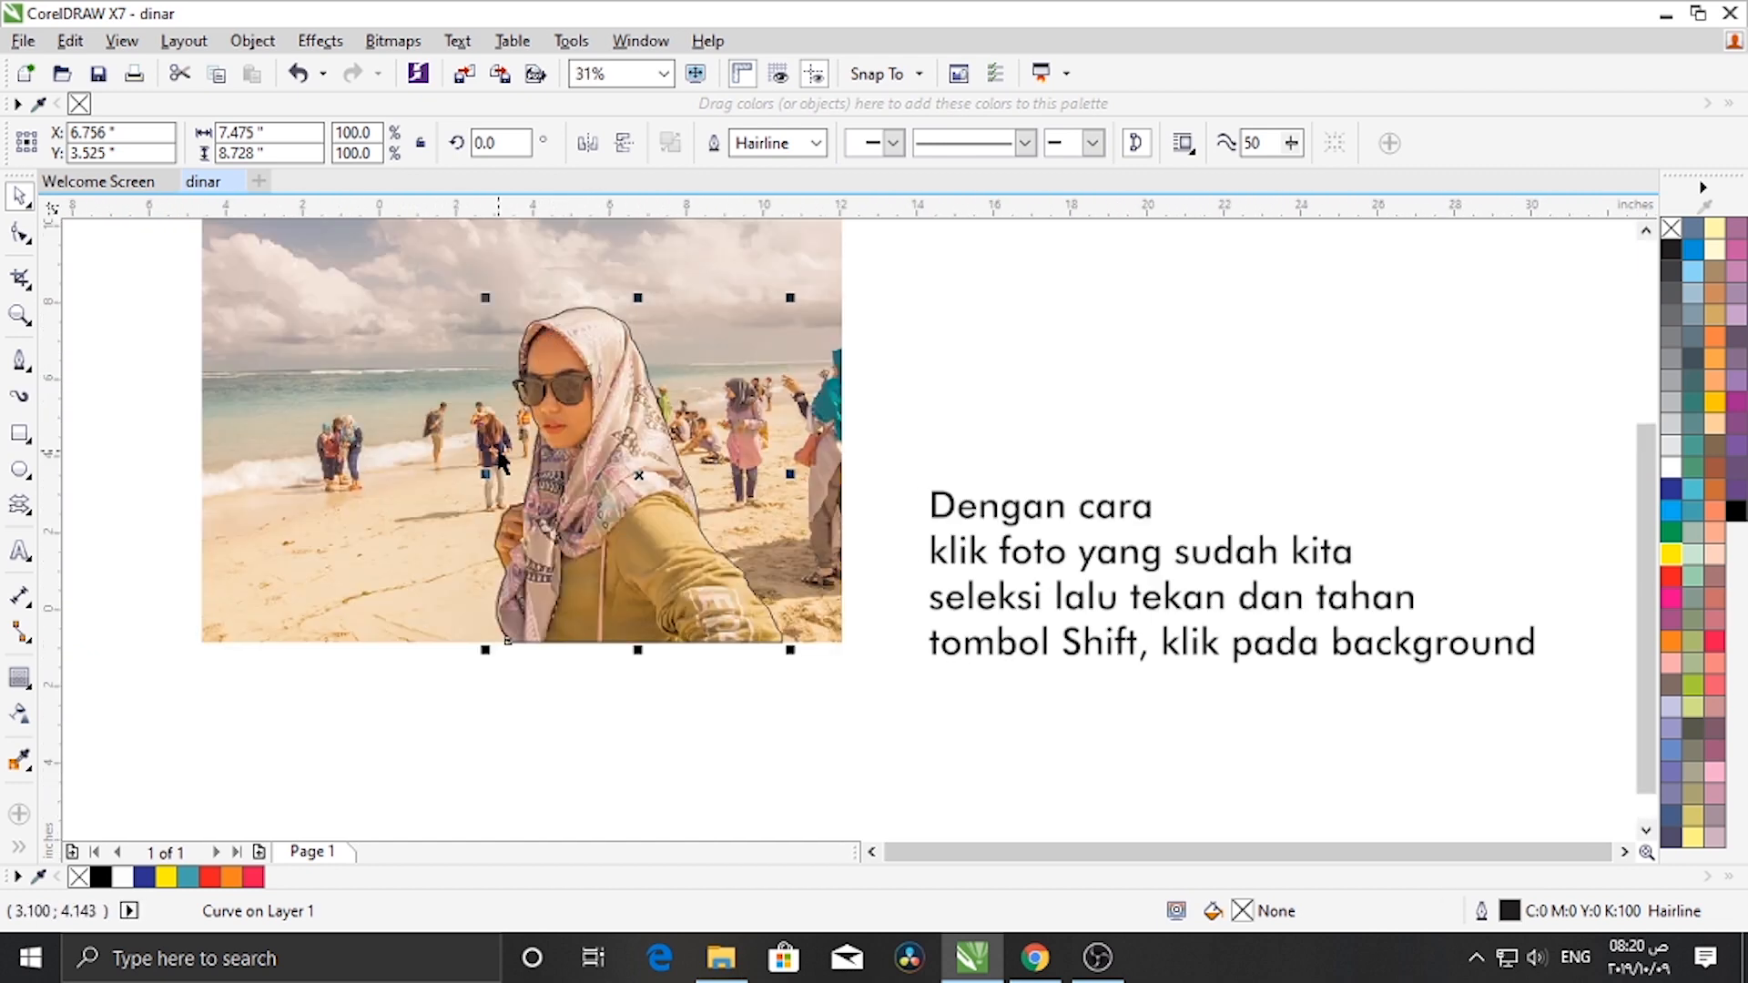
{"action": "left_click", "coordinate": [401, 447], "text": "shift"}
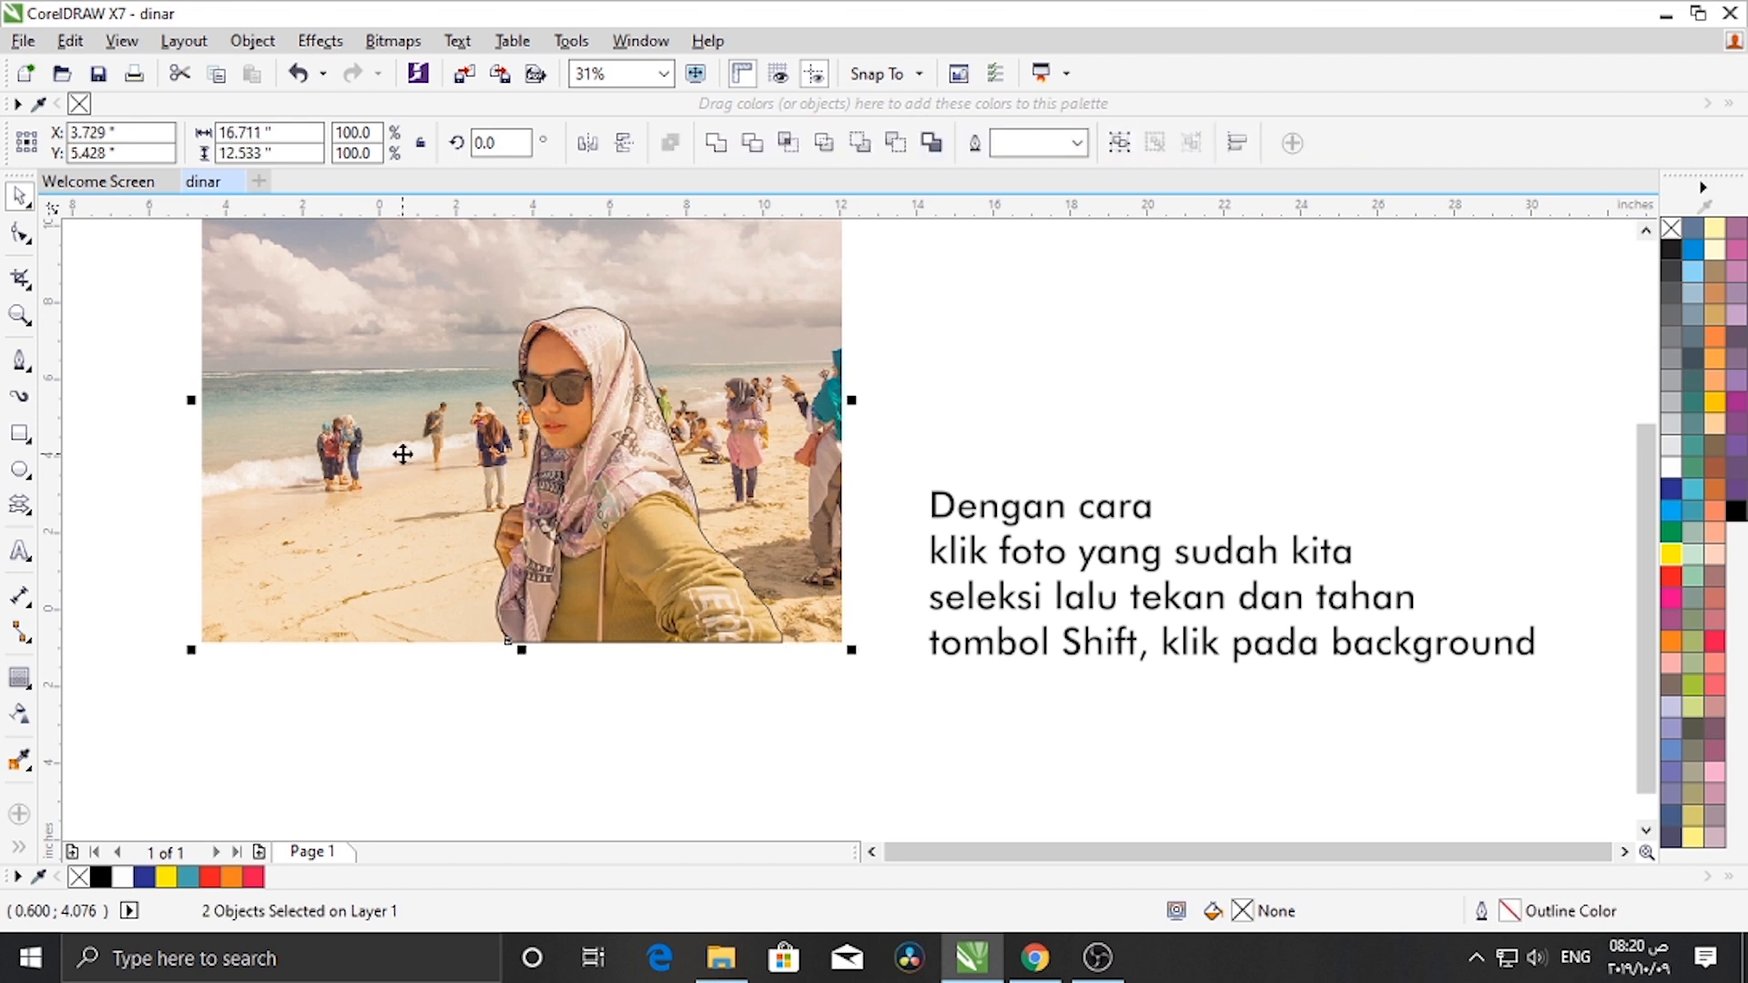
{"action": "left_click", "coordinate": [786, 157]}
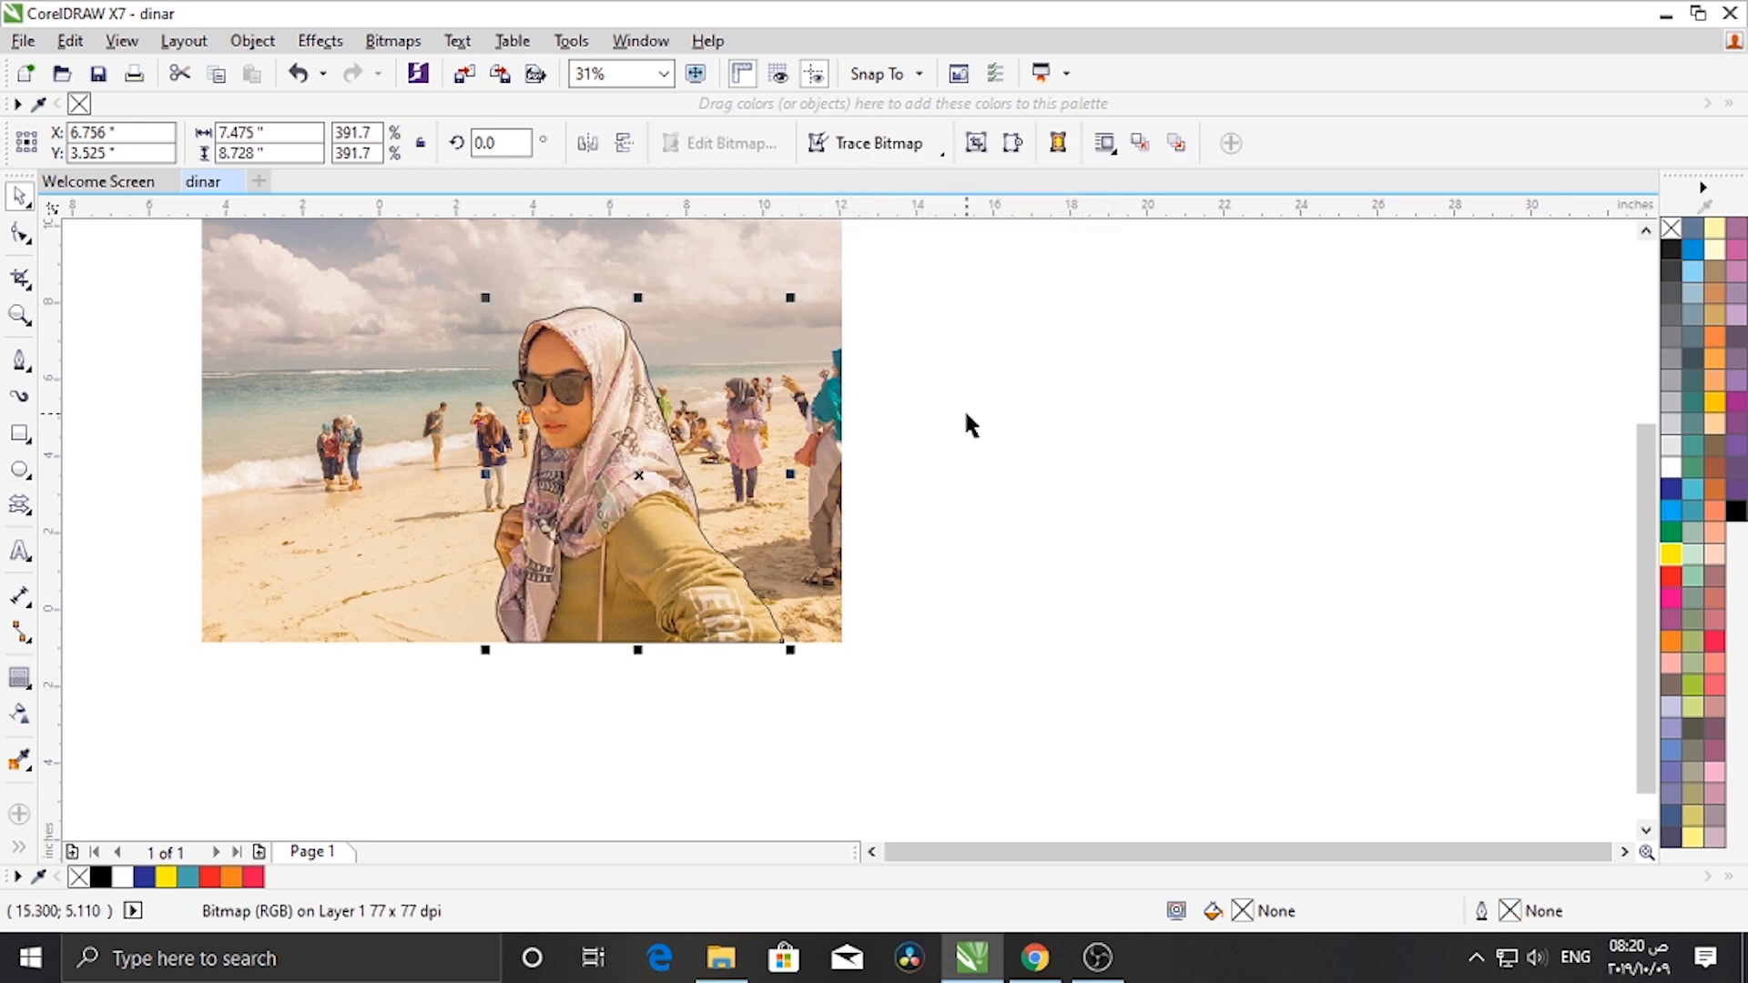
- Move the outline and the cut-out photo to the empty area right of the original photo
{"action": "key", "text": "Tab"}
{"action": "left_click_drag", "start_coordinate": [708, 523], "coordinate": [1366, 511]}
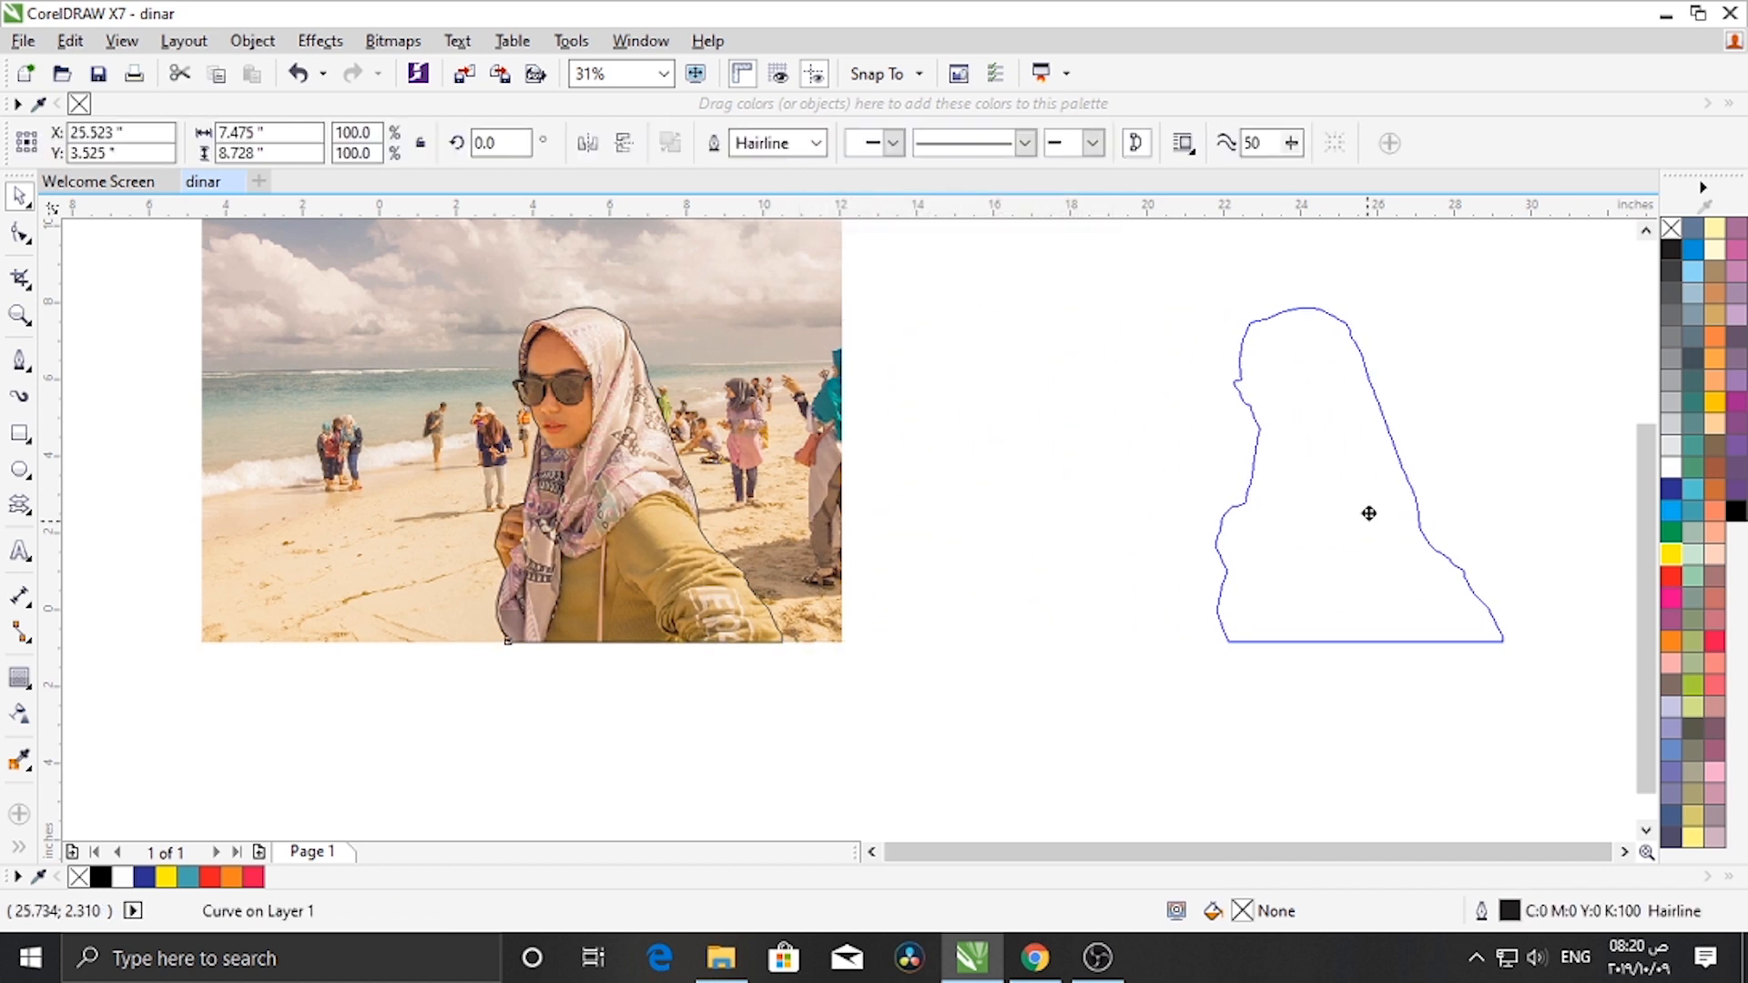
{"action": "left_click_drag", "start_coordinate": [646, 499], "coordinate": [1013, 510]}
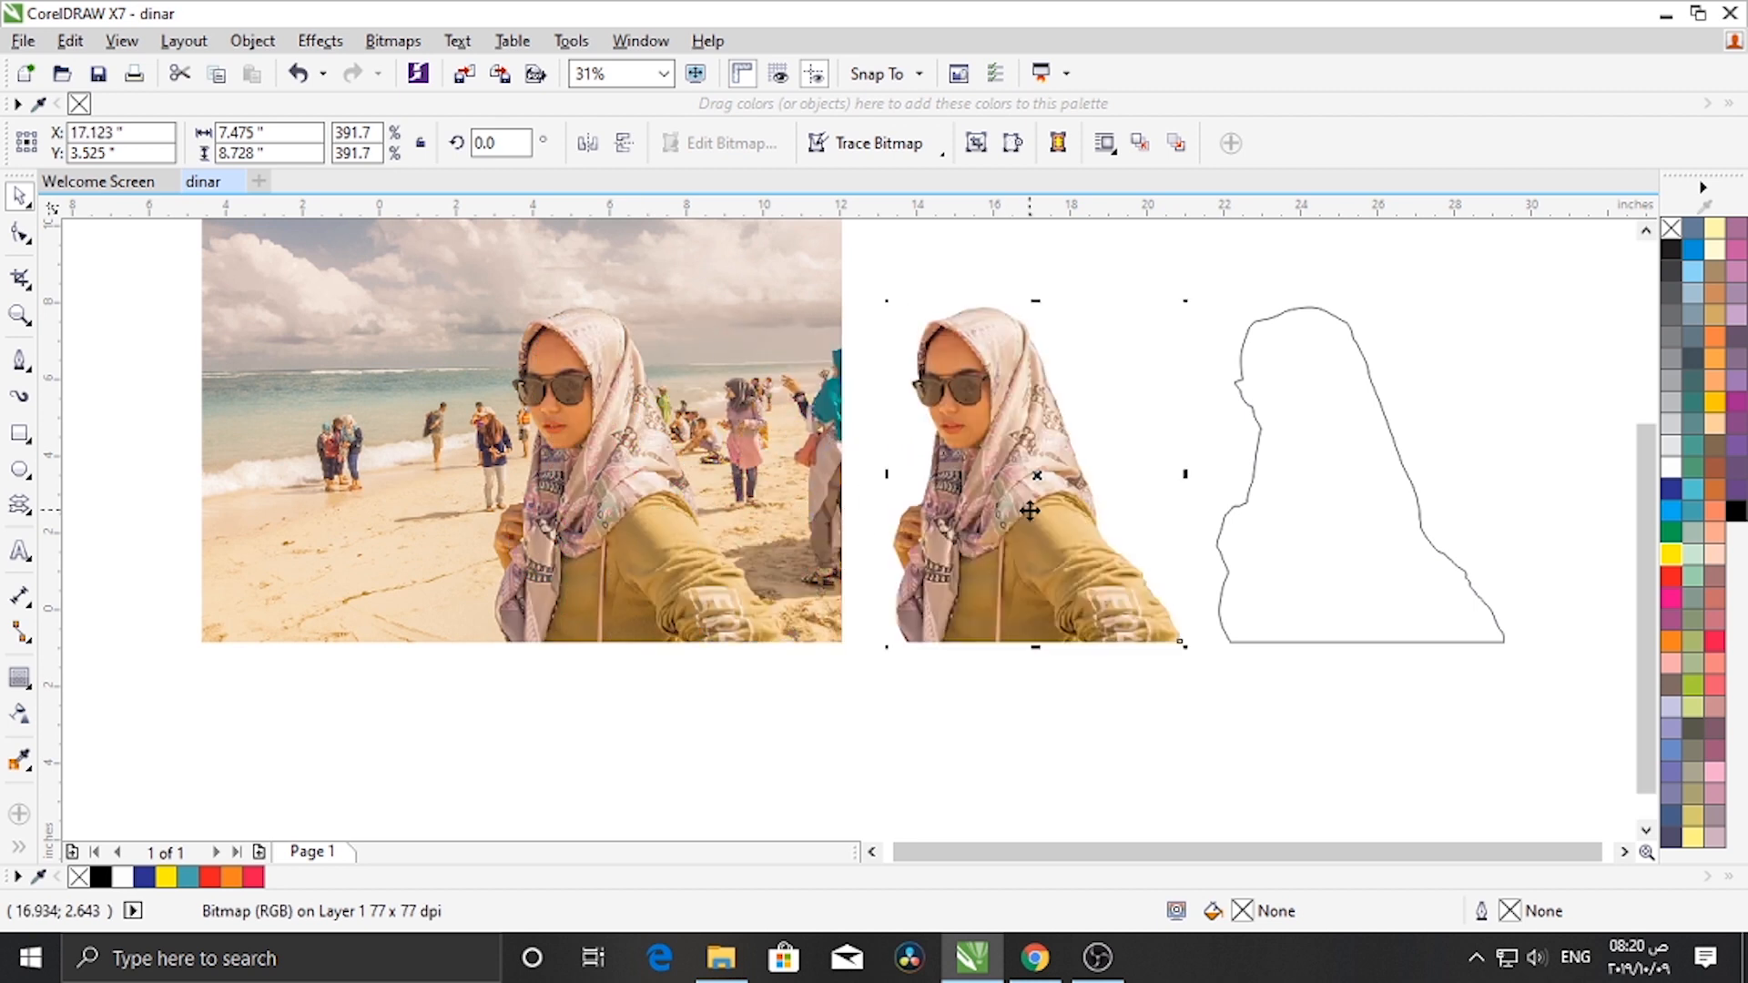
- Delete the original beach photo
{"action": "left_click", "coordinate": [603, 461]}
{"action": "right_click", "coordinate": [604, 465]}
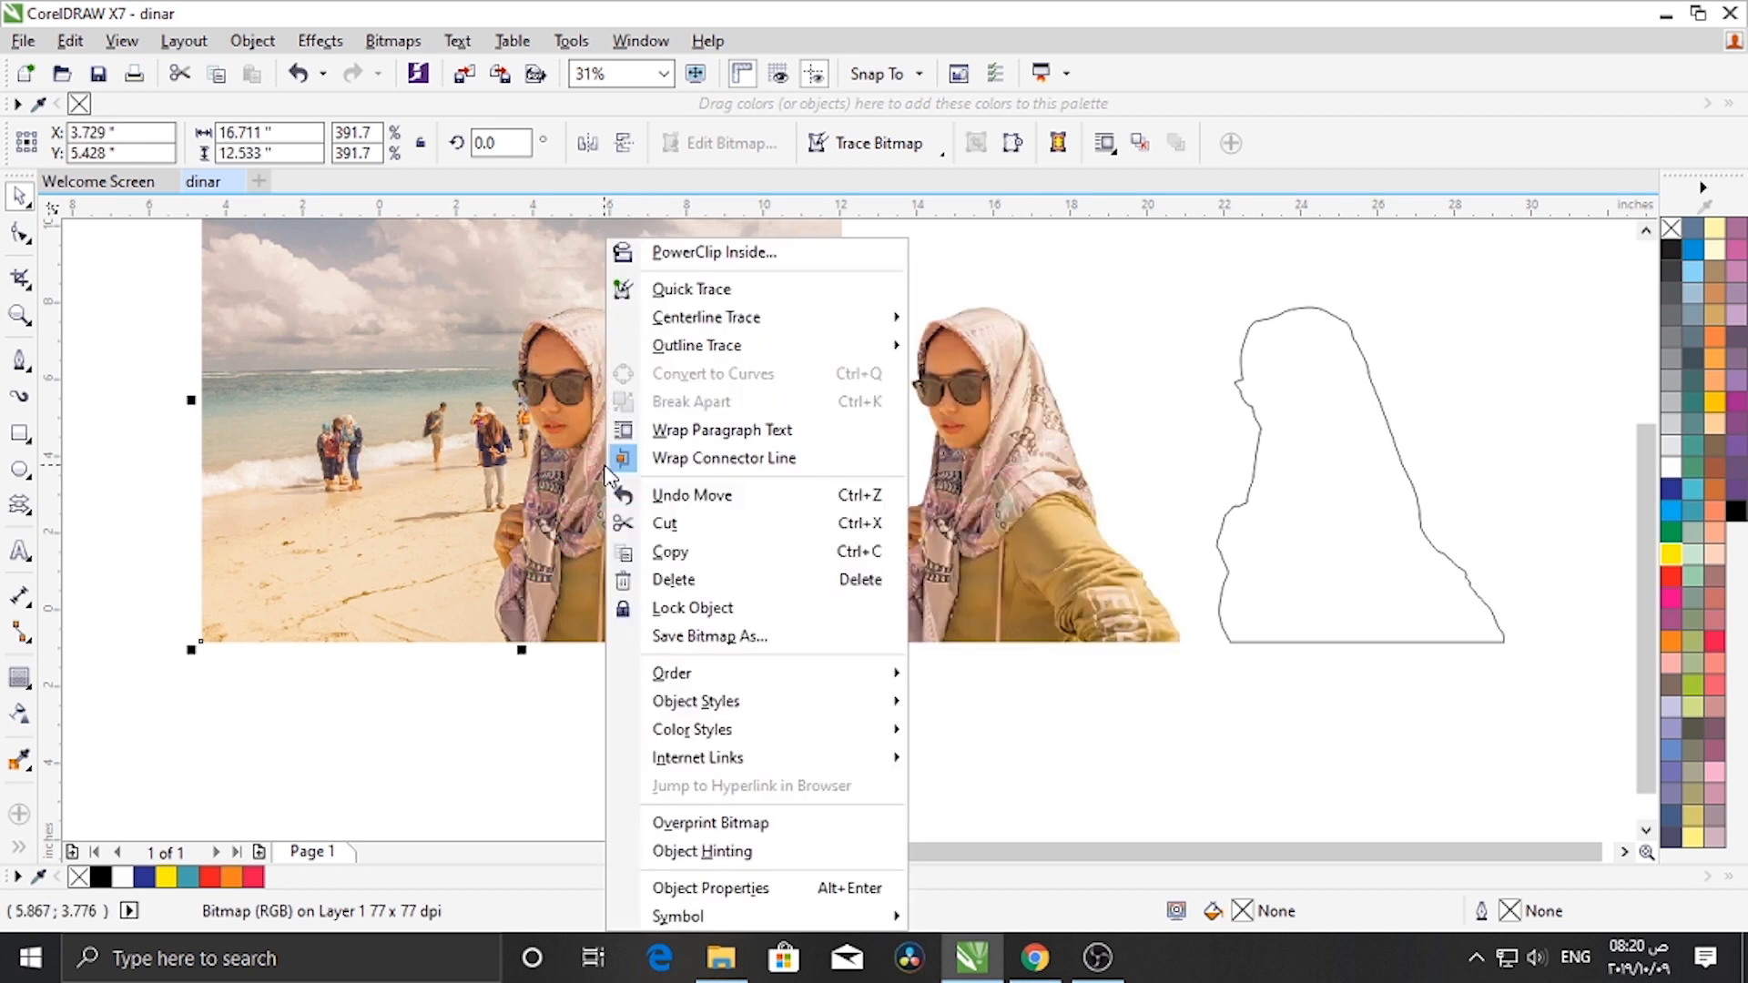
{"action": "left_click", "coordinate": [700, 573]}
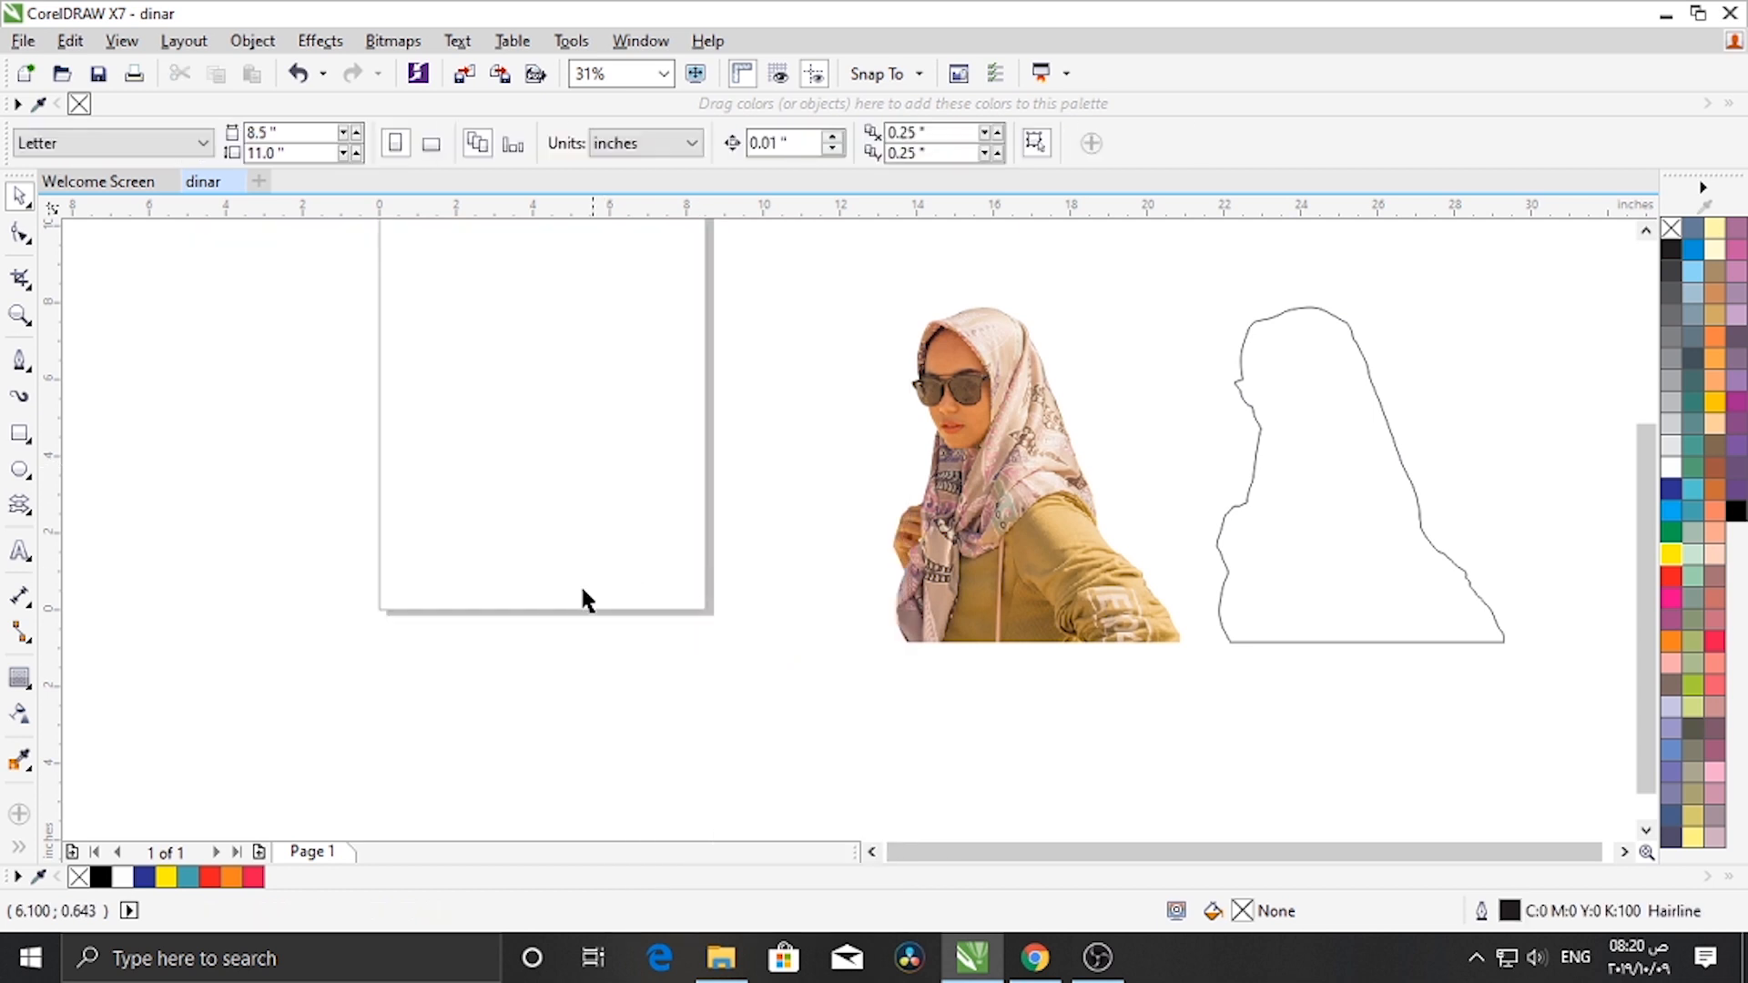
- Draw a background rectangle about 18.7 by 11.3 inches over the page
{"action": "scroll", "coordinate": [492, 564], "scroll_direction": "down", "scroll_amount": 1}
{"action": "scroll", "coordinate": [488, 552], "scroll_direction": "up", "scroll_amount": 1}
{"action": "scroll", "coordinate": [488, 552], "scroll_direction": "down", "scroll_amount": 1}
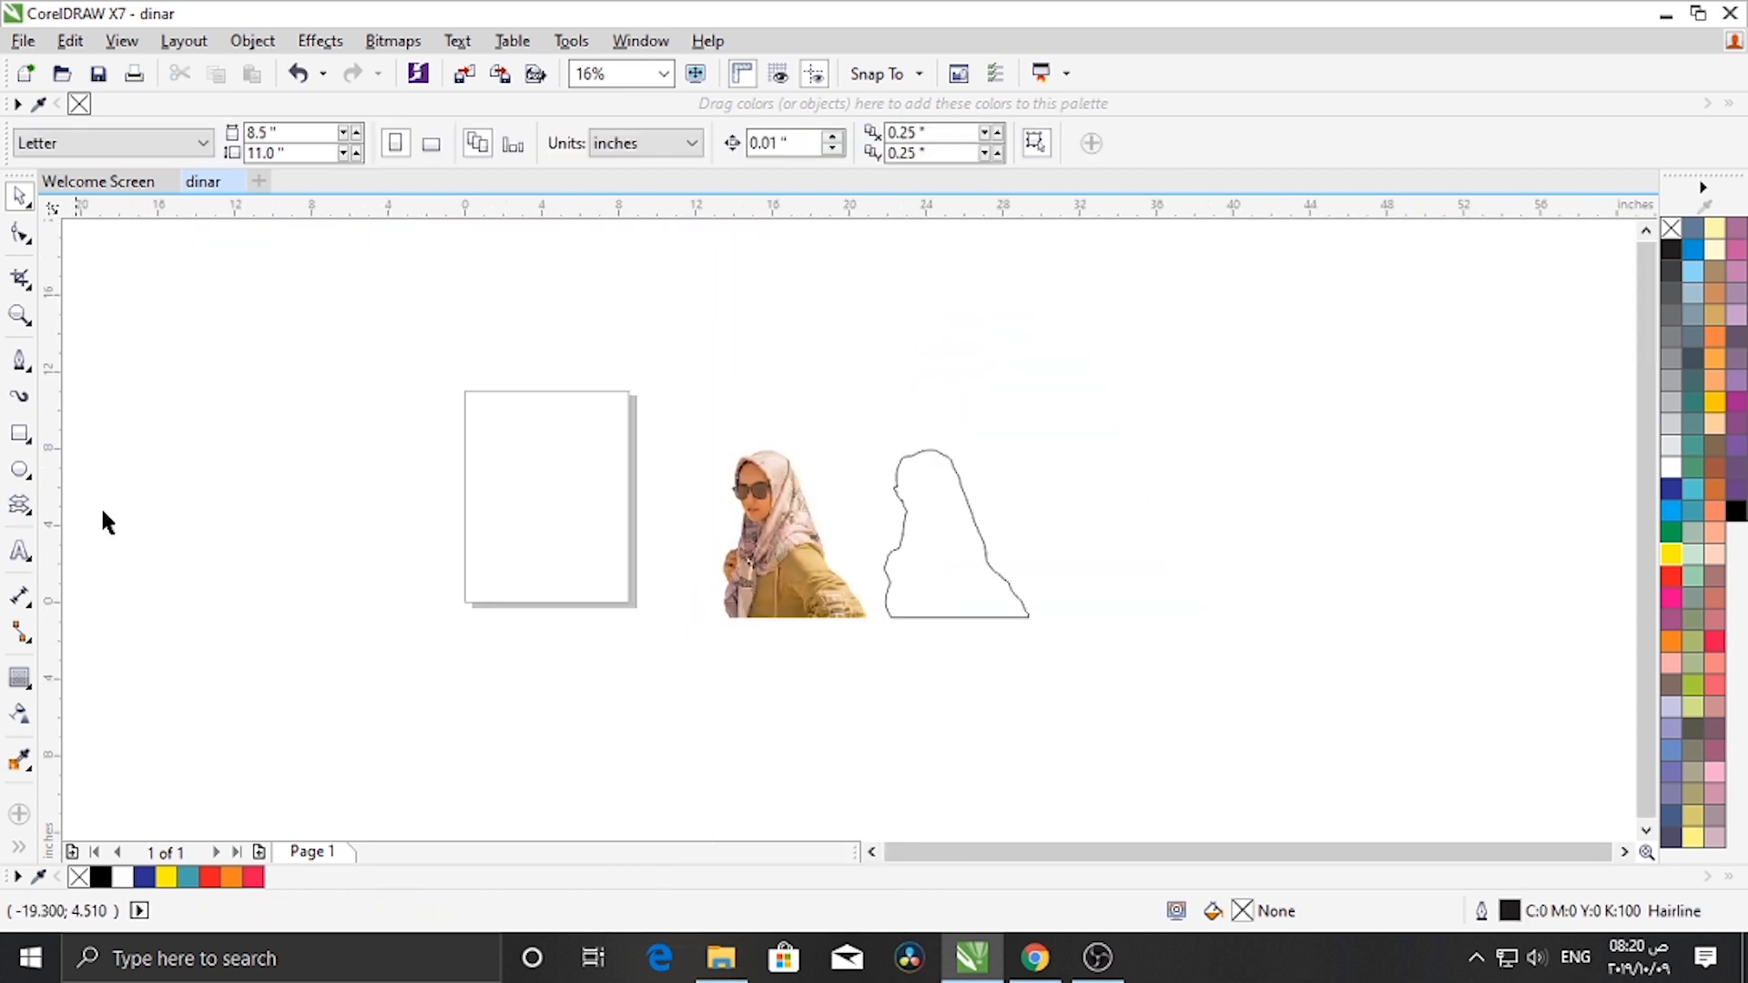
{"action": "left_click", "coordinate": [20, 434]}
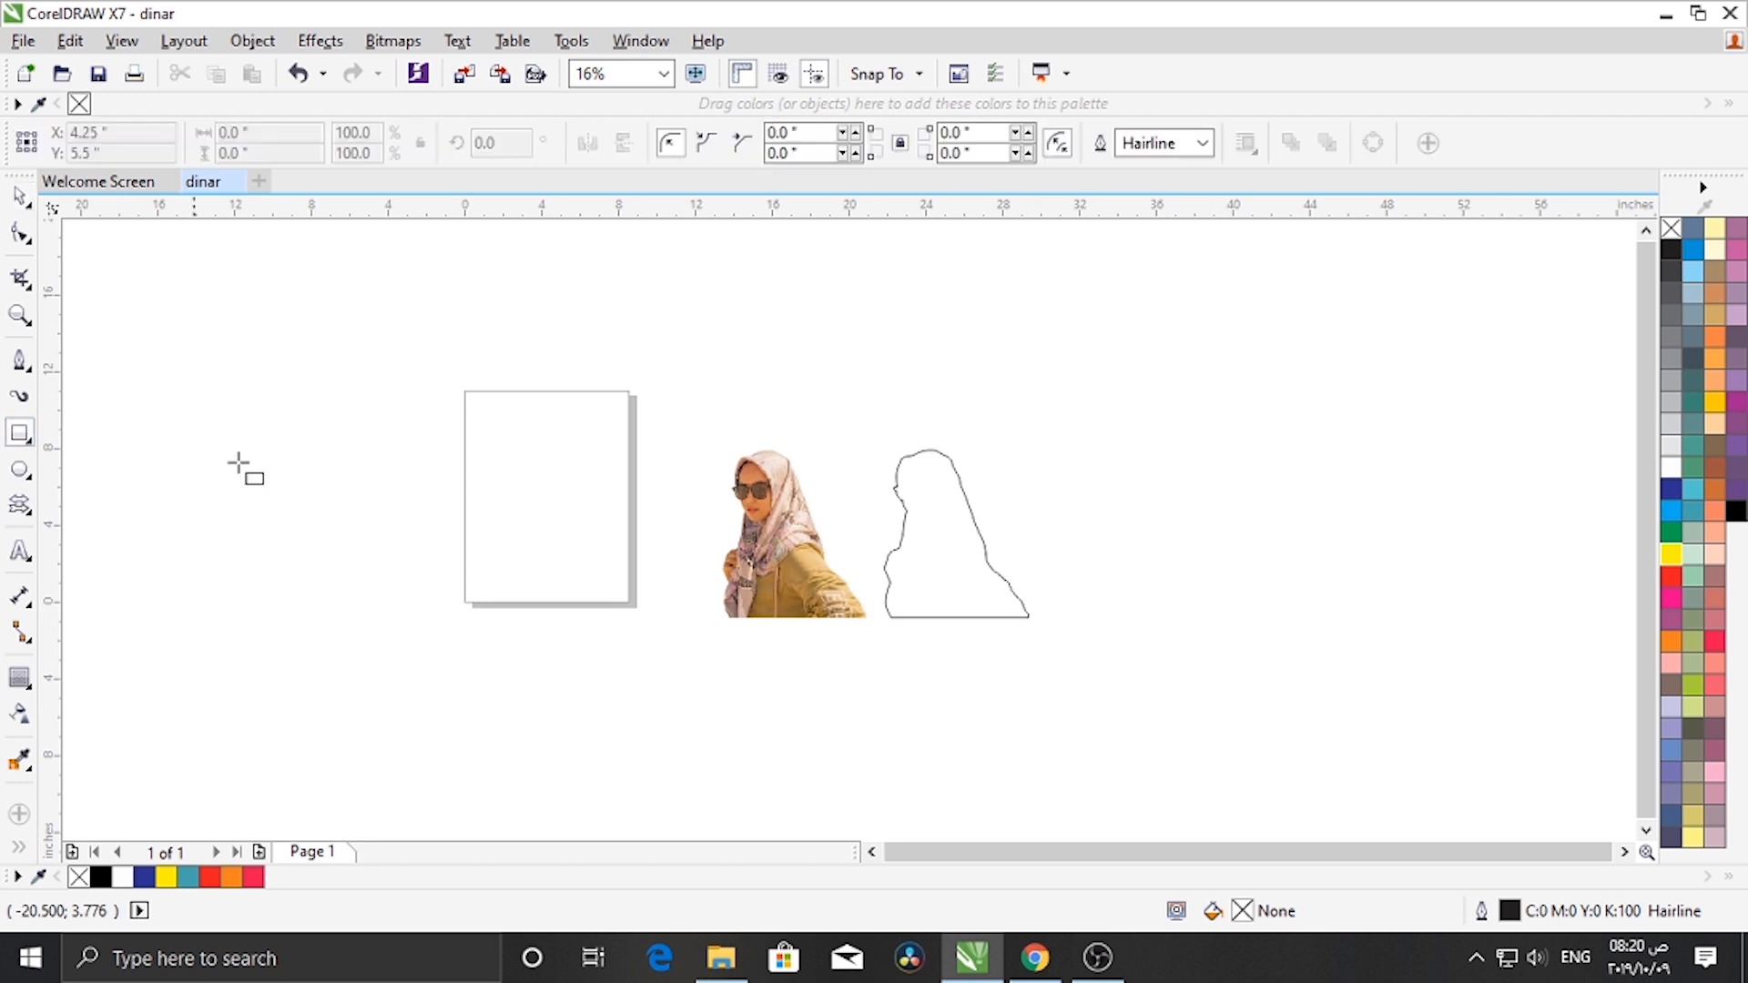
{"action": "left_click_drag", "start_coordinate": [354, 425], "coordinate": [715, 643]}
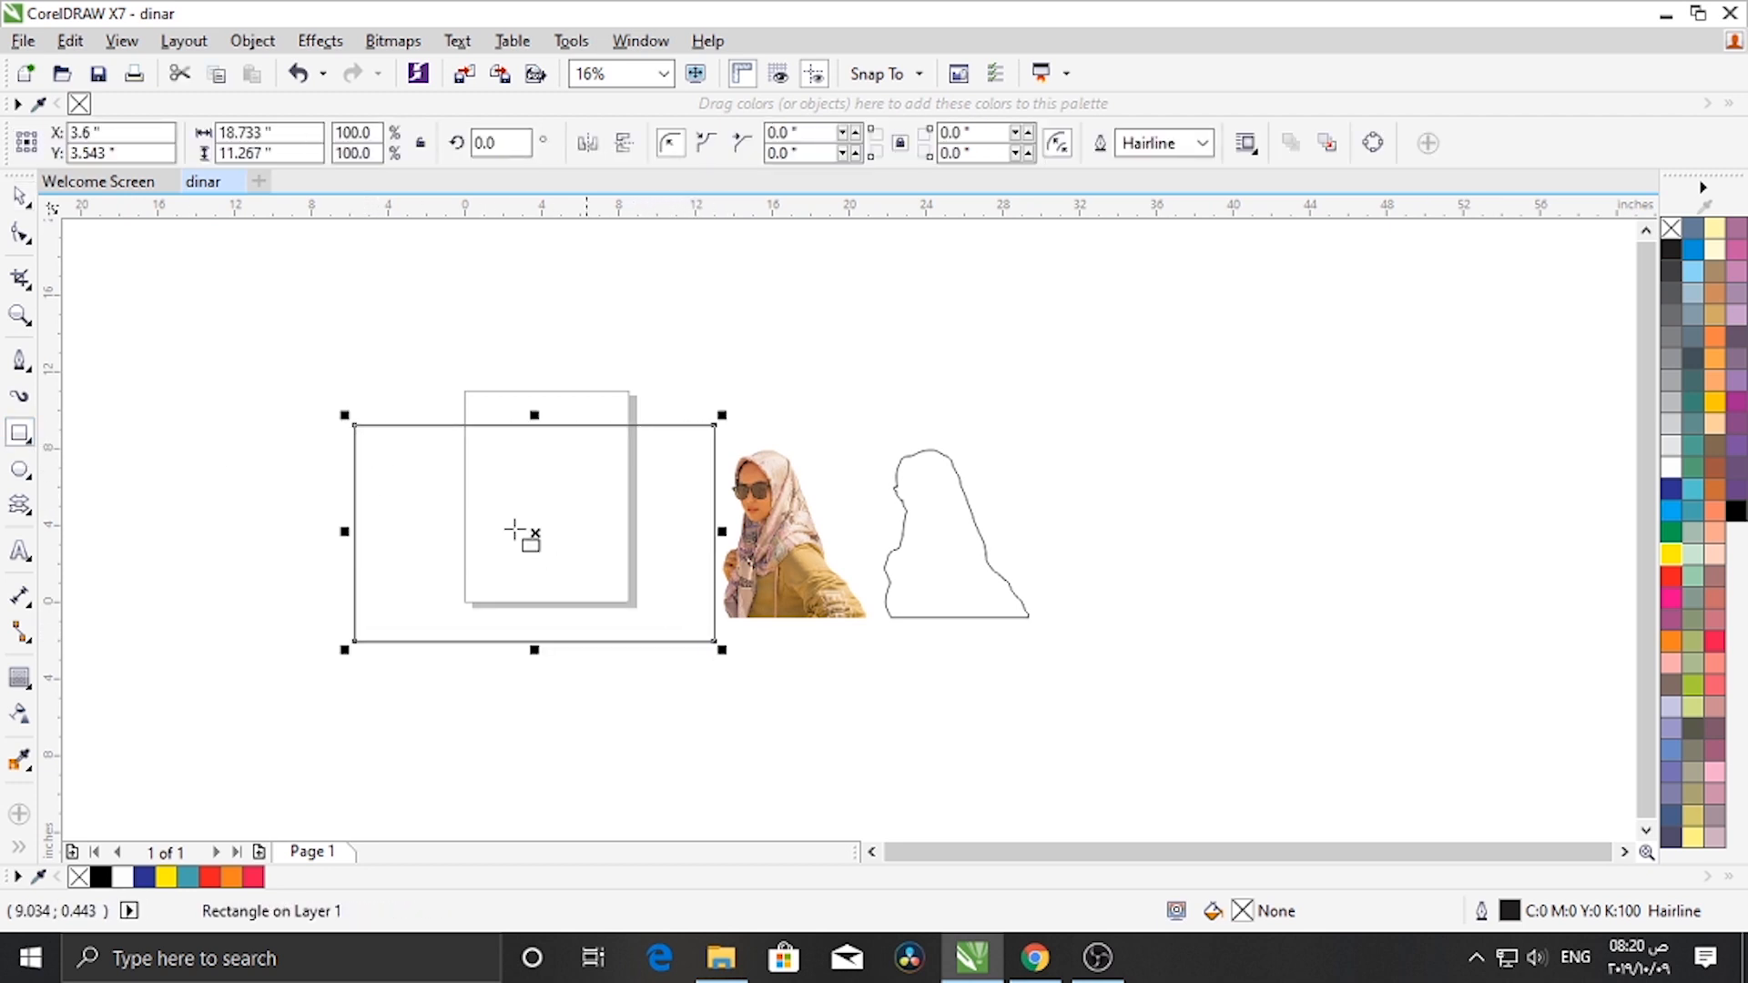
{"action": "key", "text": "space"}
{"action": "left_click", "coordinate": [686, 374]}
{"action": "left_click", "coordinate": [713, 473]}
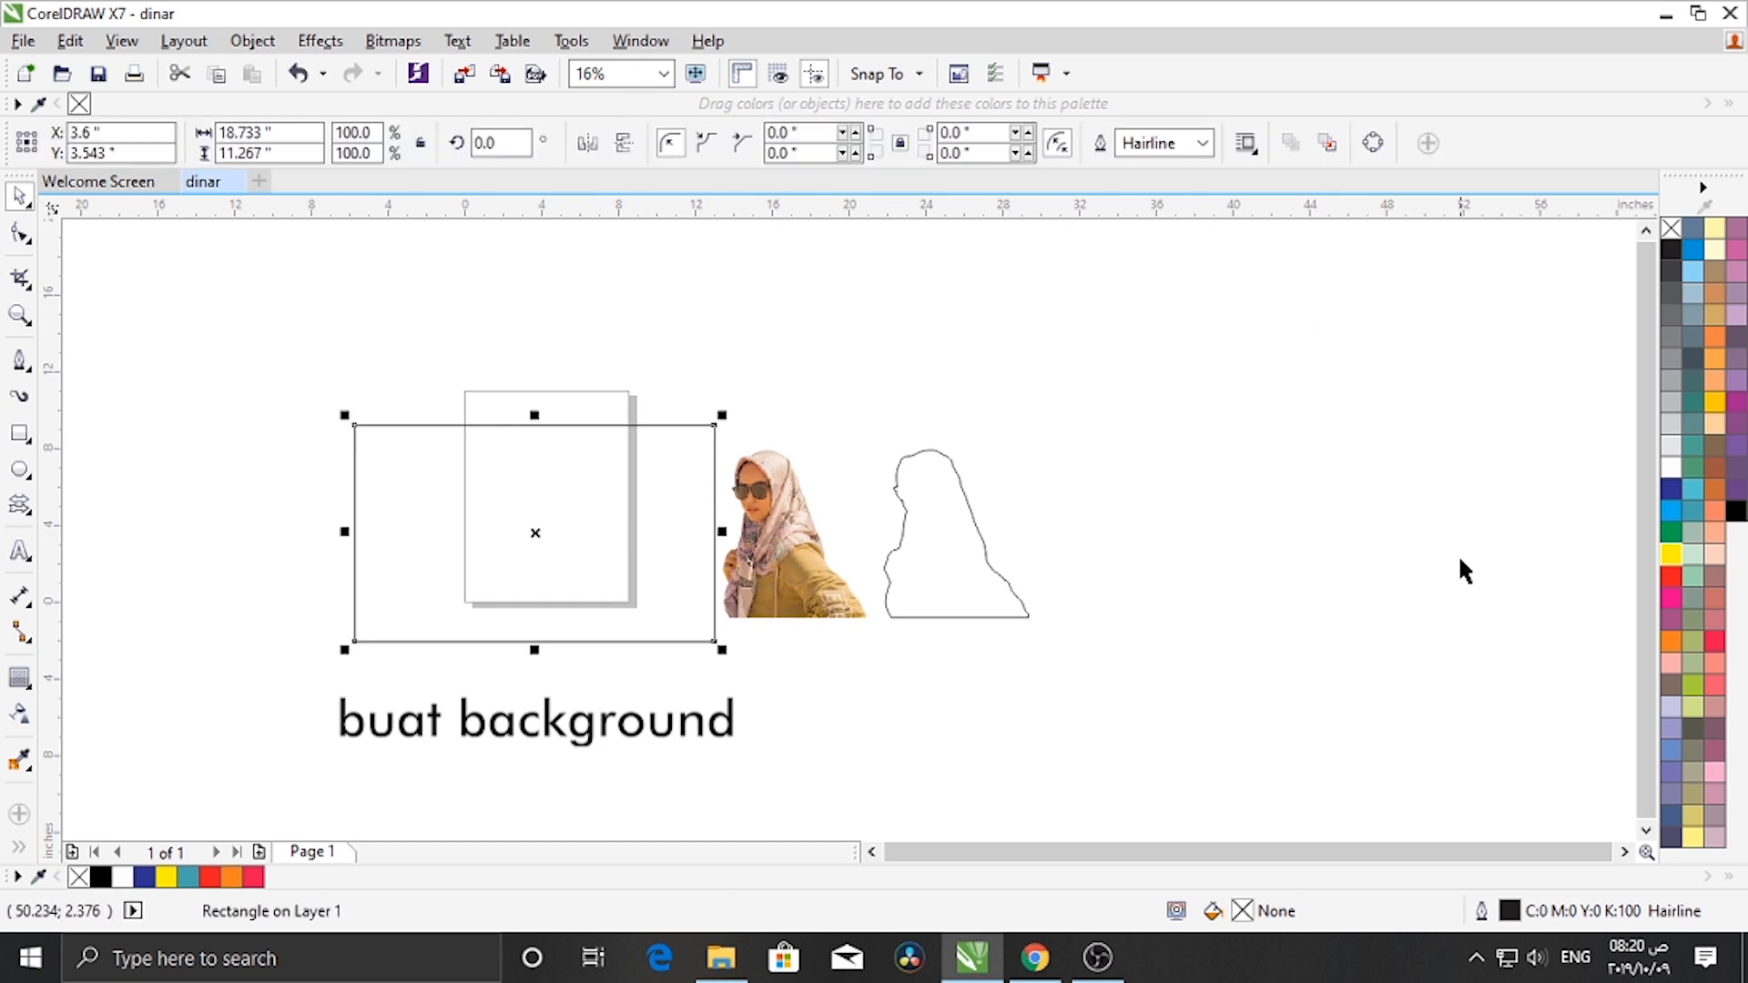
- Fill the rectangle with blue and remove its outline
{"action": "left_click", "coordinate": [1673, 496]}
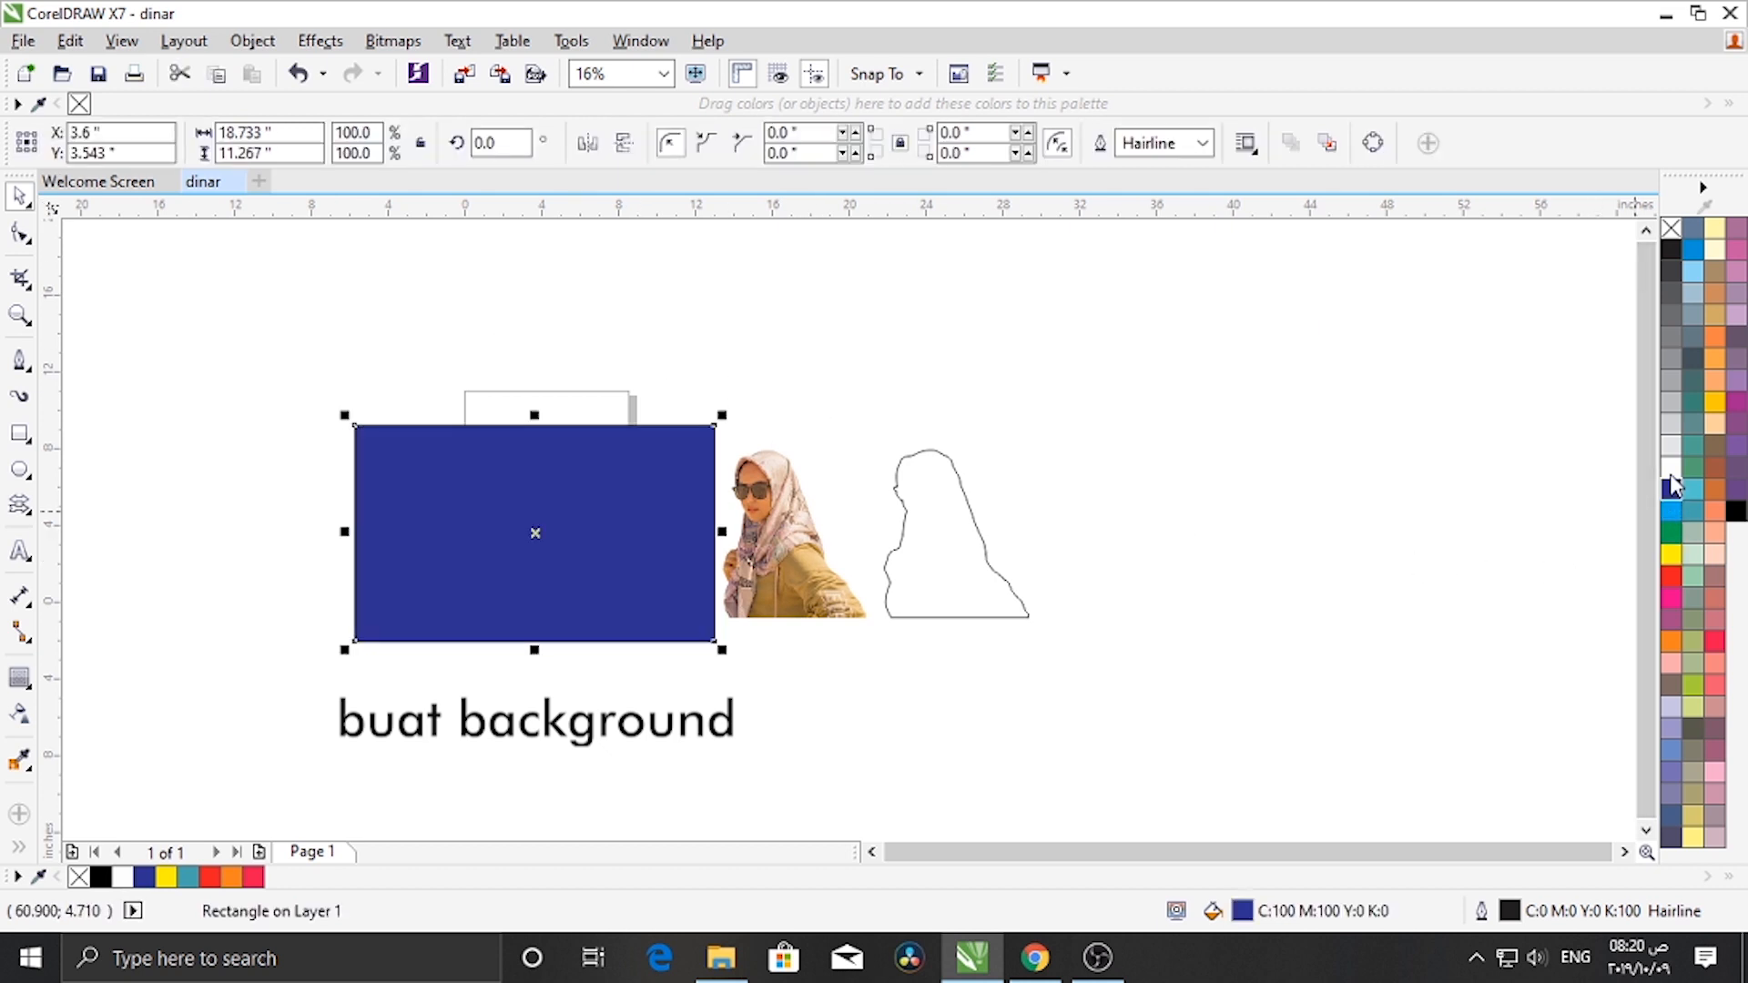
{"action": "right_click", "coordinate": [1671, 228]}
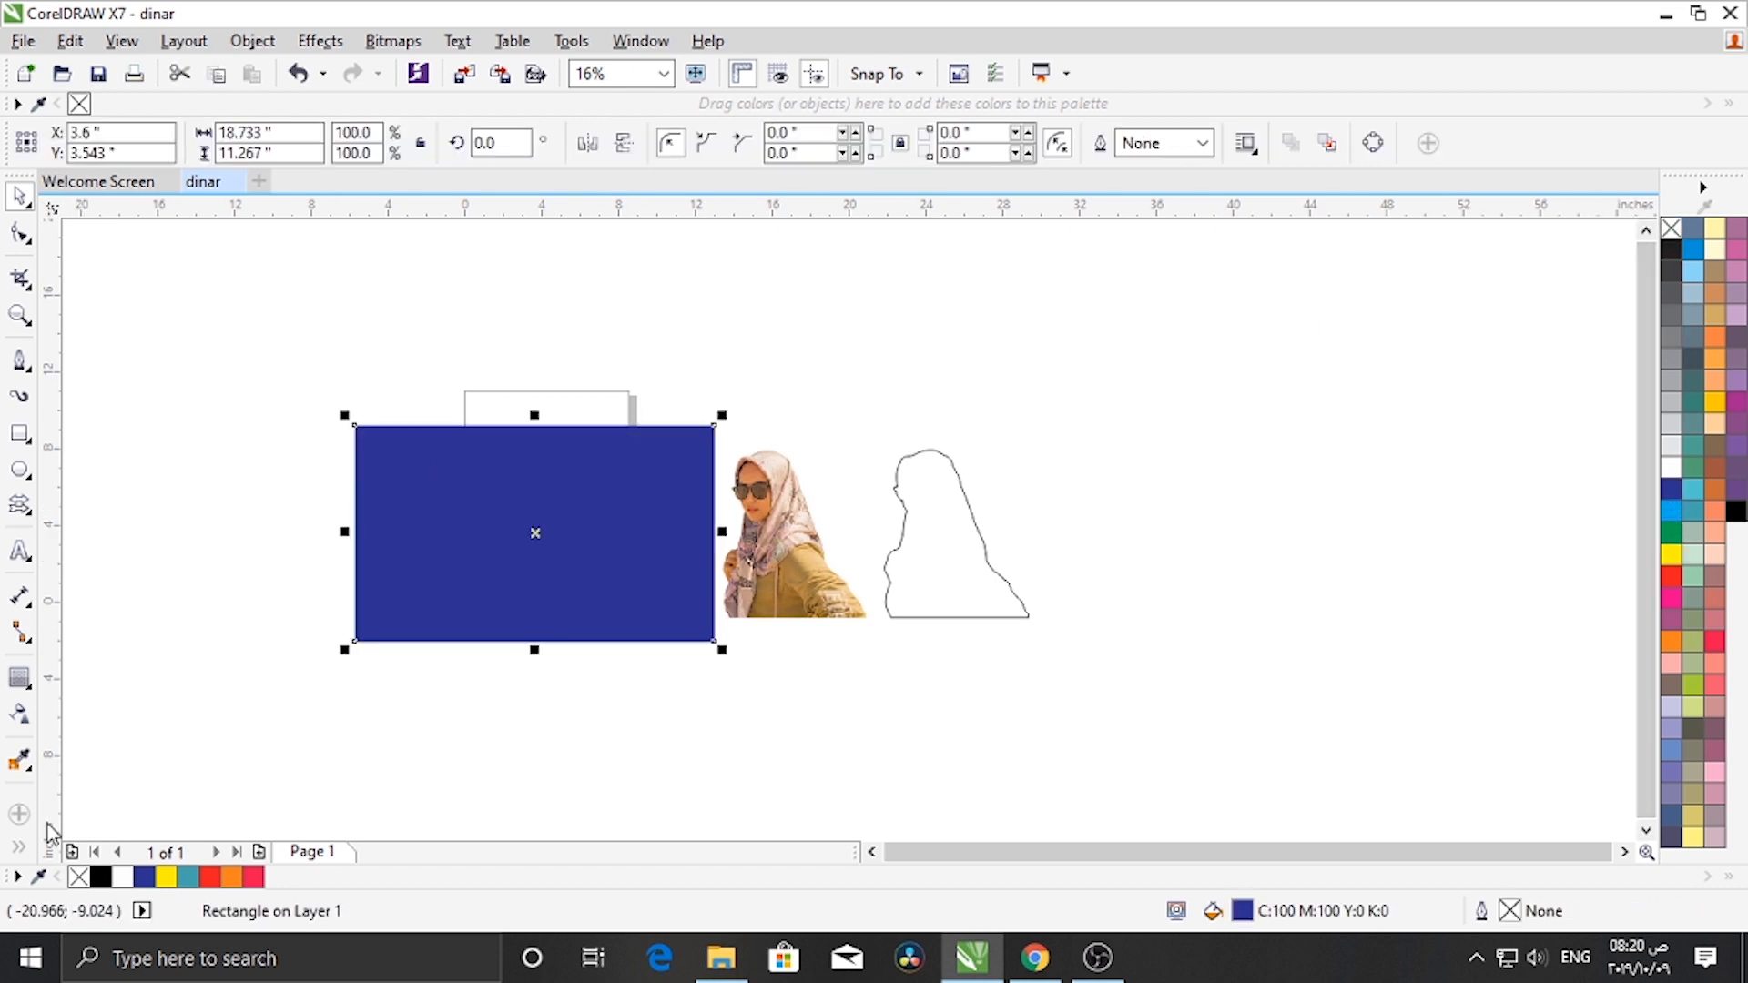
- Change the rectangle to a linear fountain fill and set its end color to light blue C67 M9 Y0 K0
{"action": "left_click", "coordinate": [25, 856]}
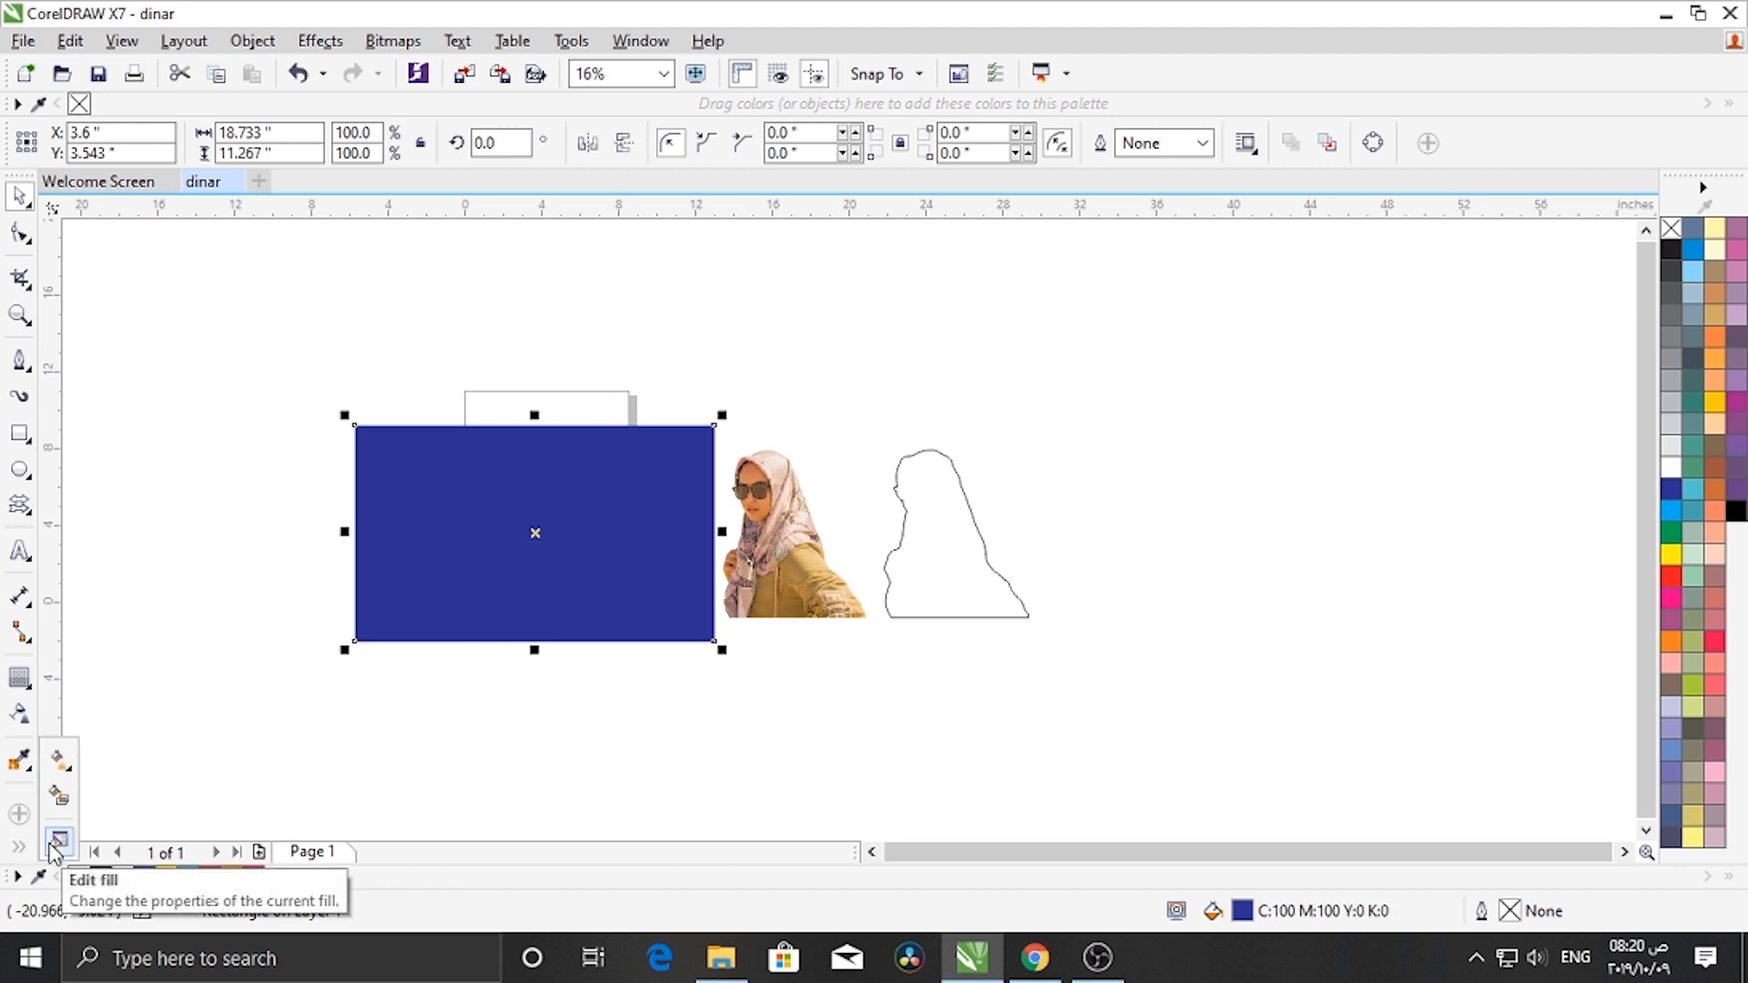
{"action": "left_click", "coordinate": [57, 842]}
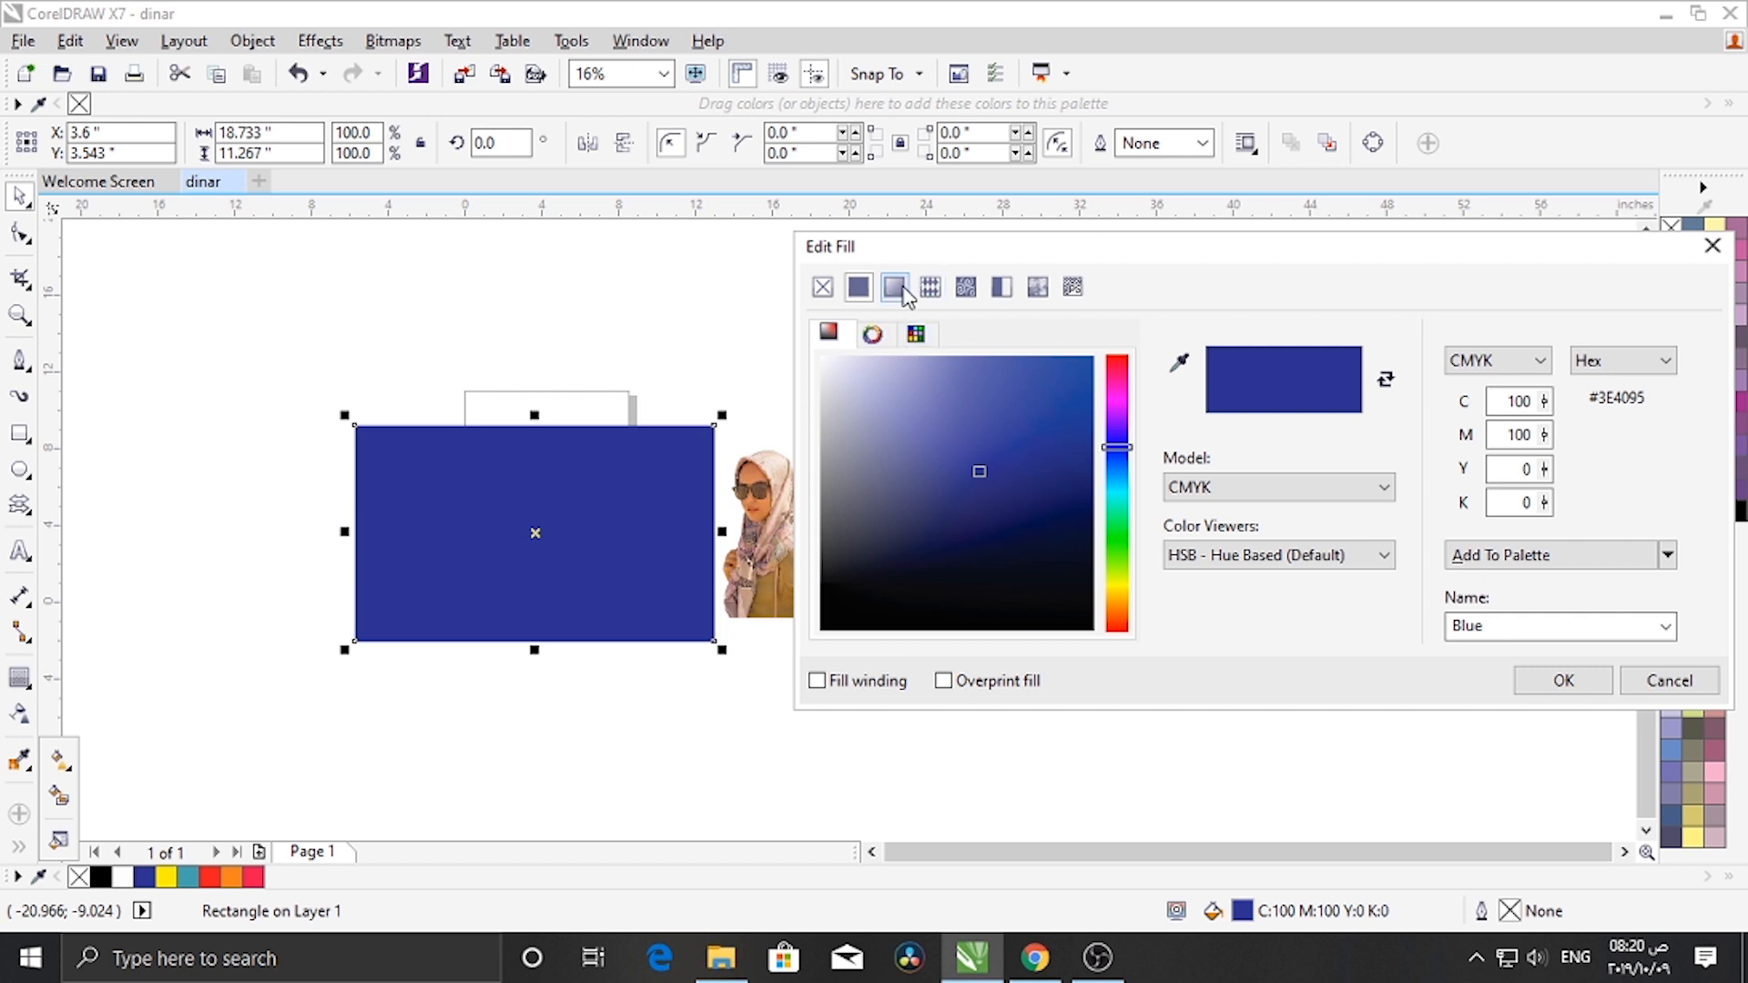
{"action": "left_click", "coordinate": [903, 290]}
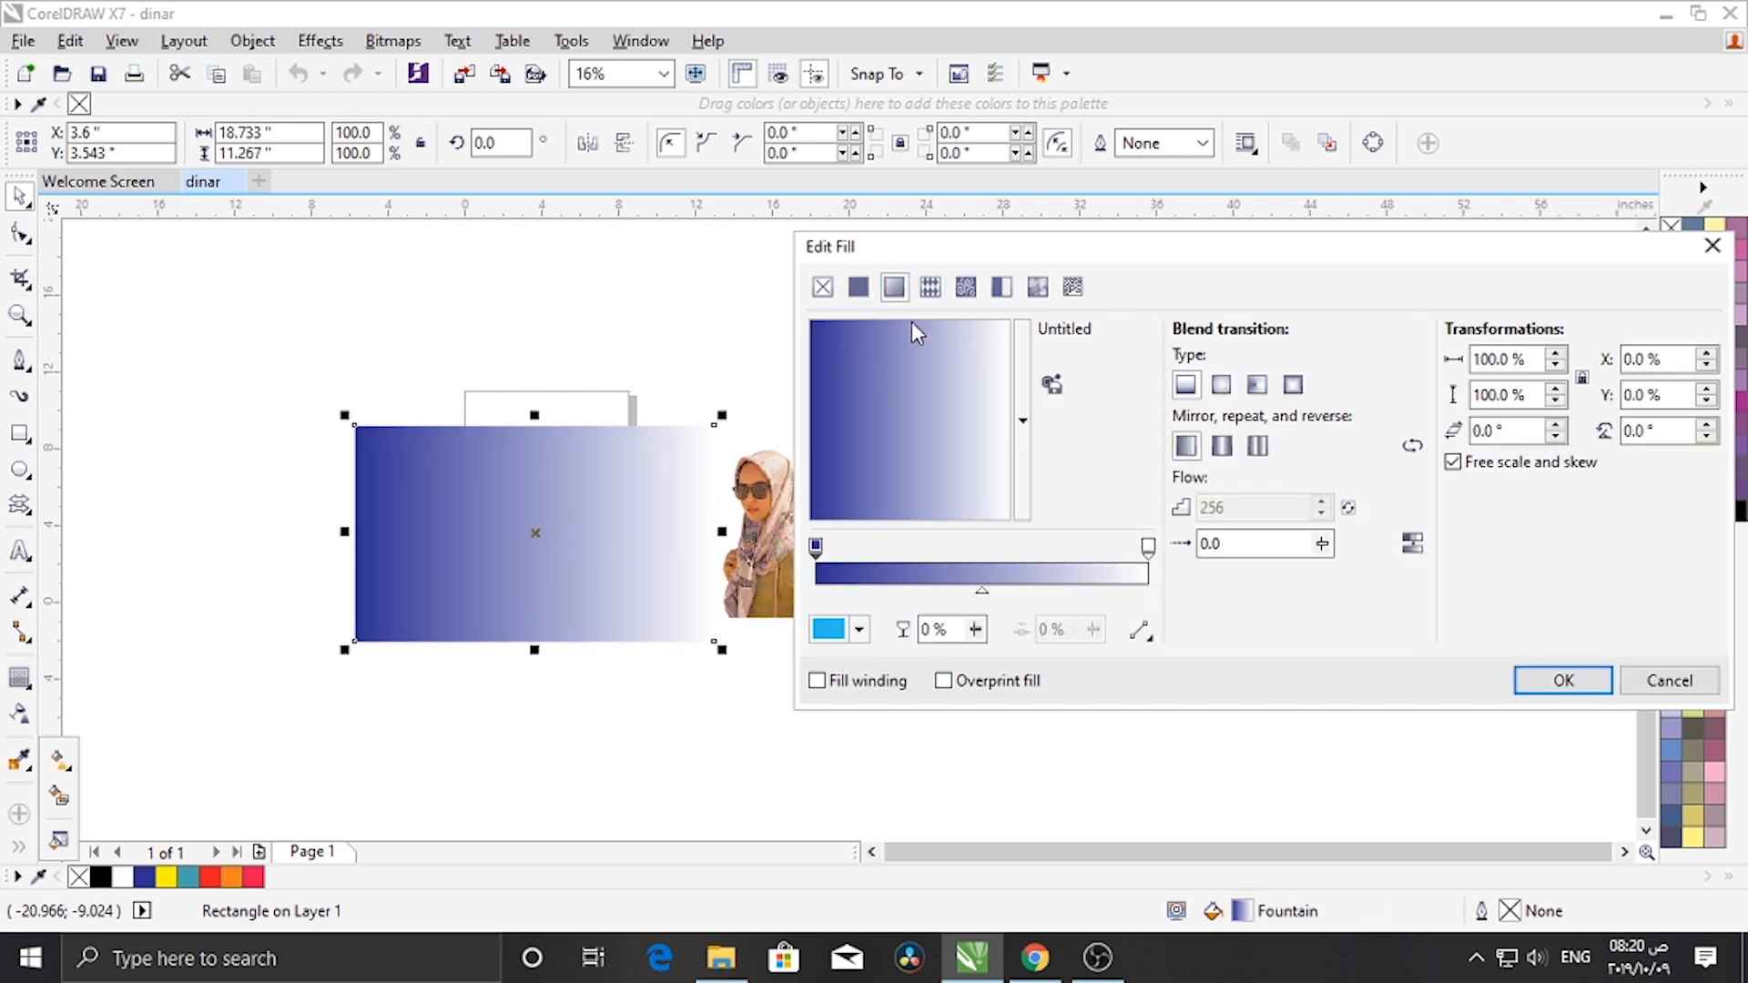
{"action": "left_click", "coordinate": [1149, 547]}
{"action": "left_click", "coordinate": [859, 630]}
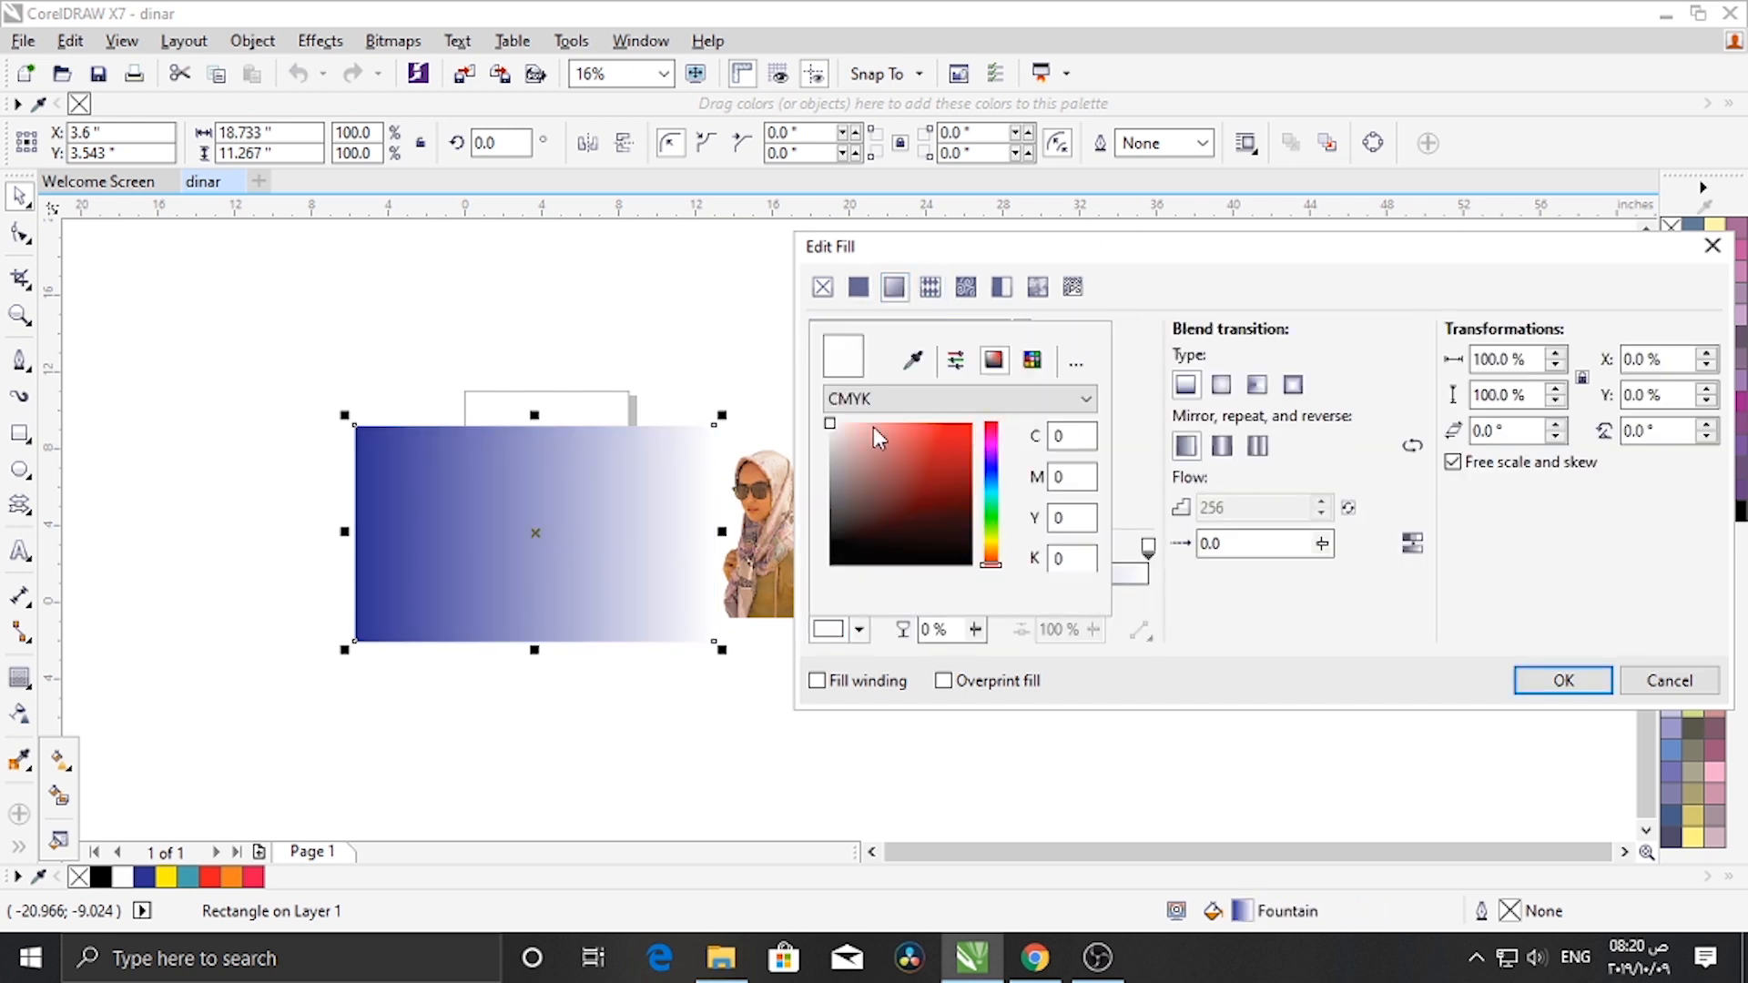
{"action": "left_click_drag", "start_coordinate": [989, 562], "coordinate": [968, 474]}
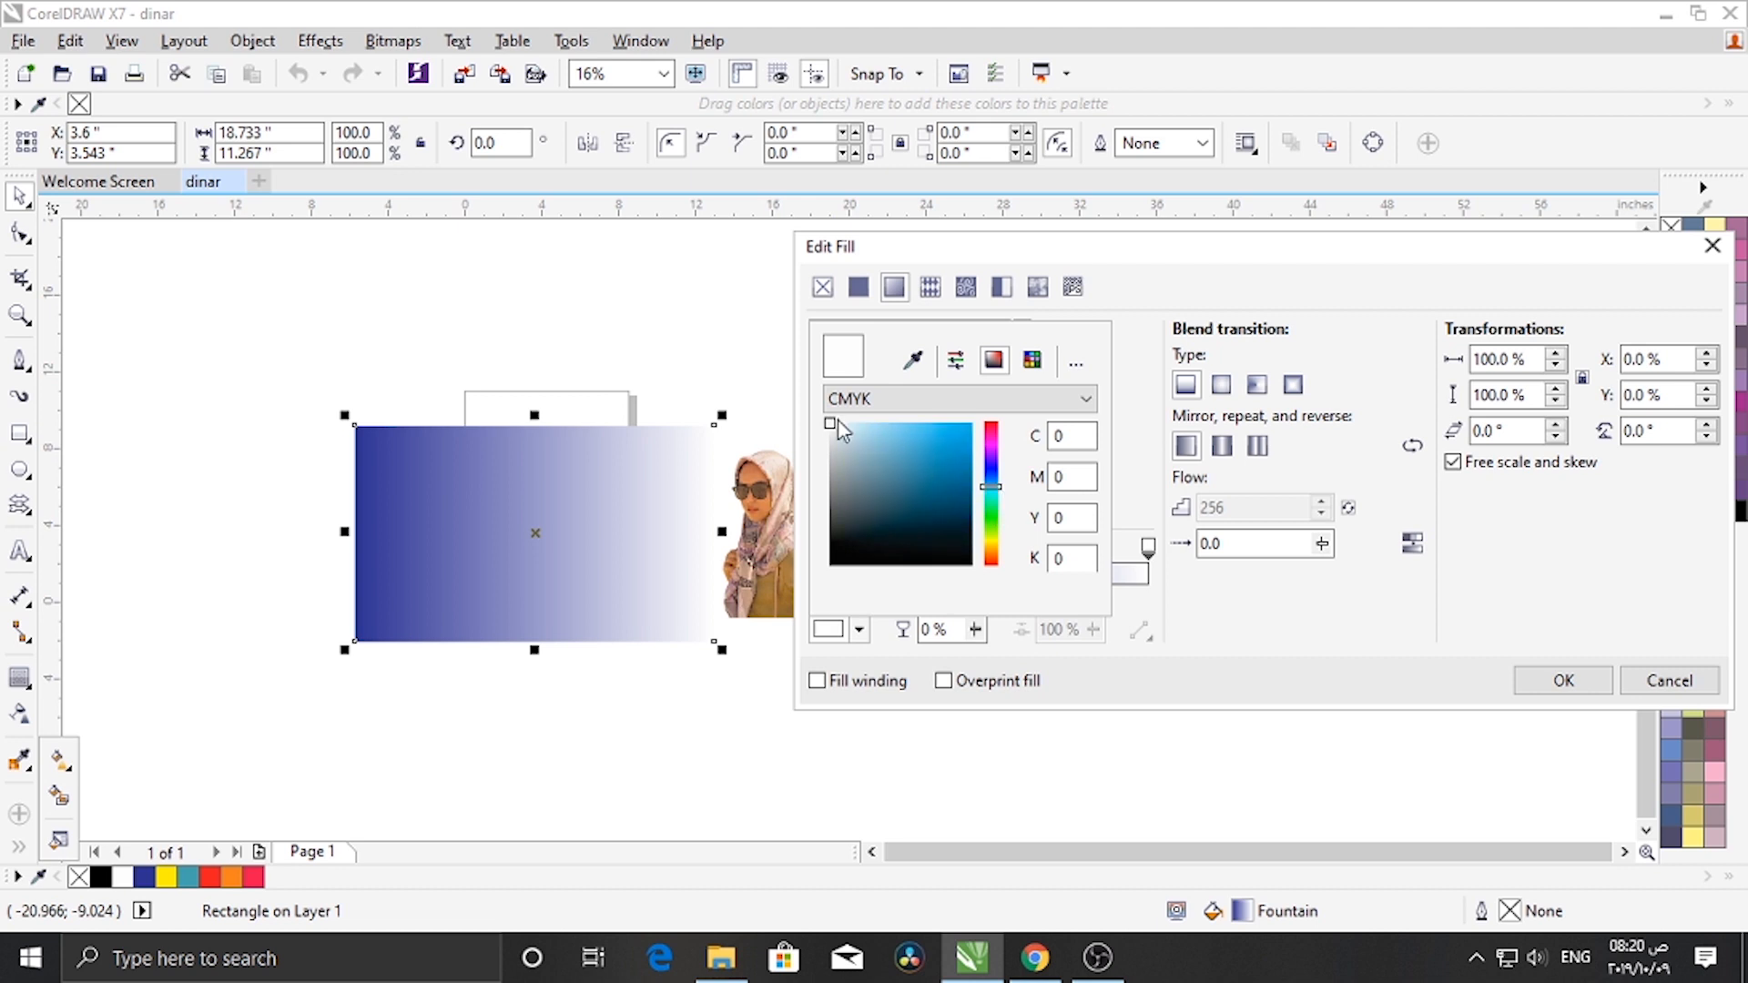
{"action": "left_click_drag", "start_coordinate": [838, 428], "coordinate": [1012, 428]}
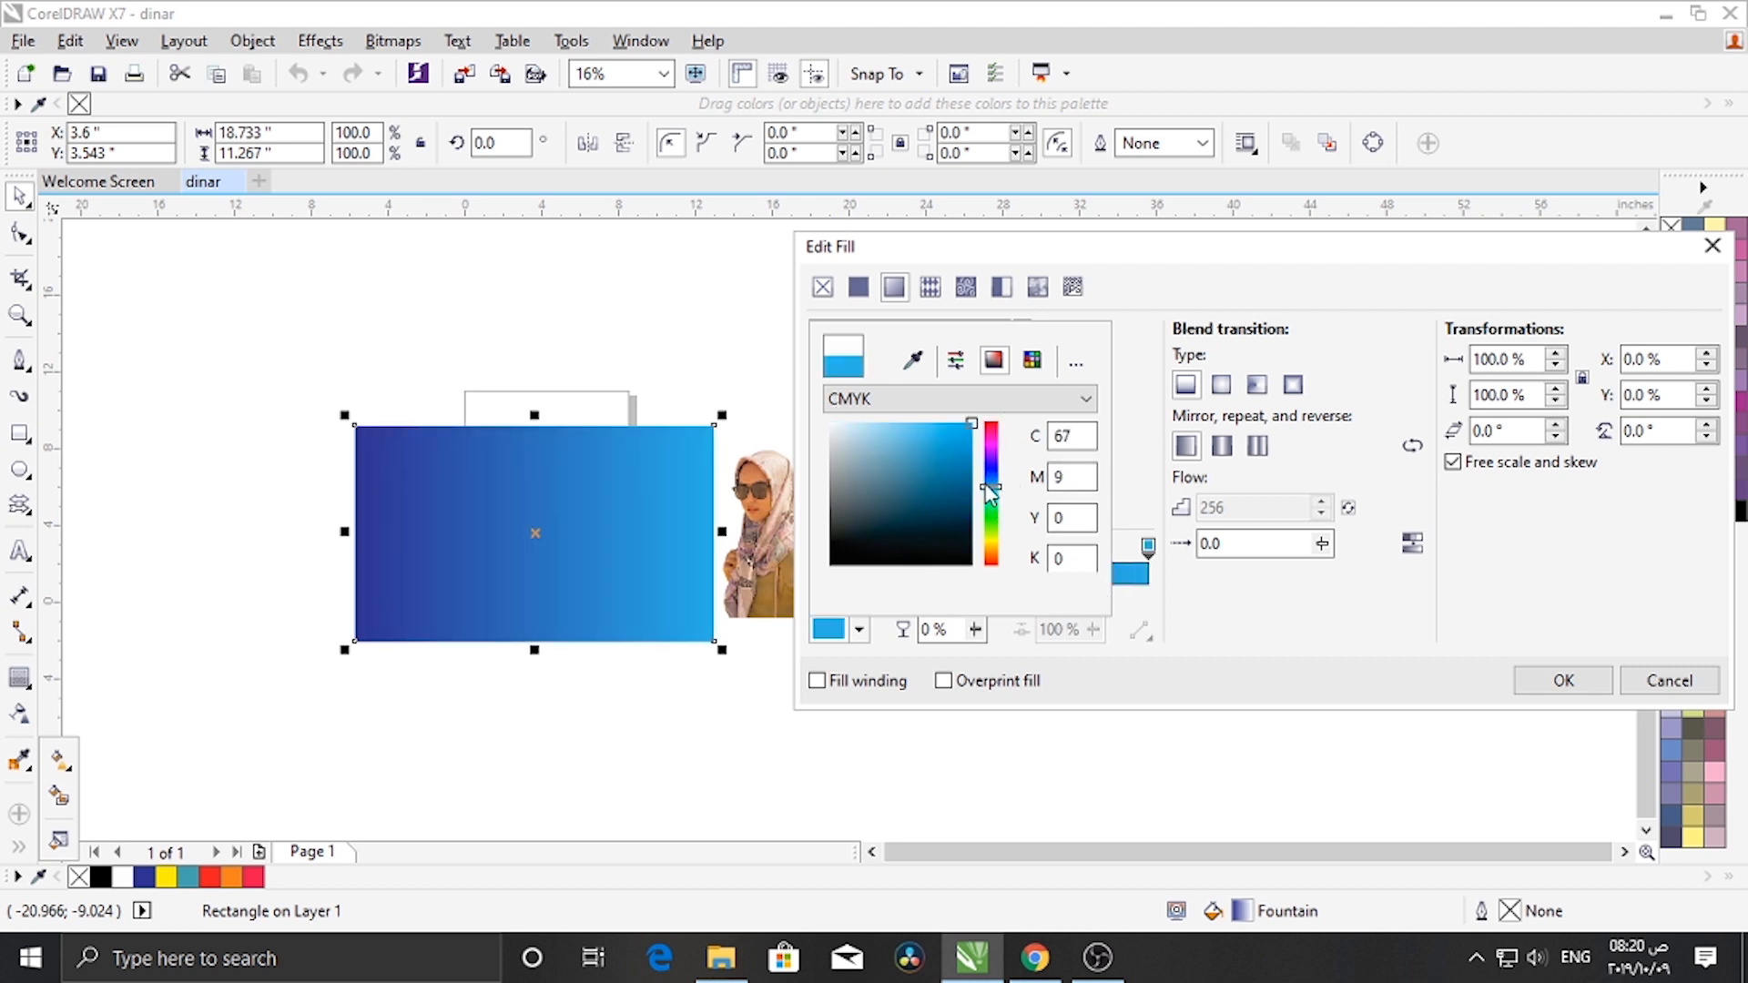
{"action": "left_click_drag", "start_coordinate": [986, 485], "coordinate": [997, 488]}
{"action": "left_click", "coordinate": [1575, 683]}
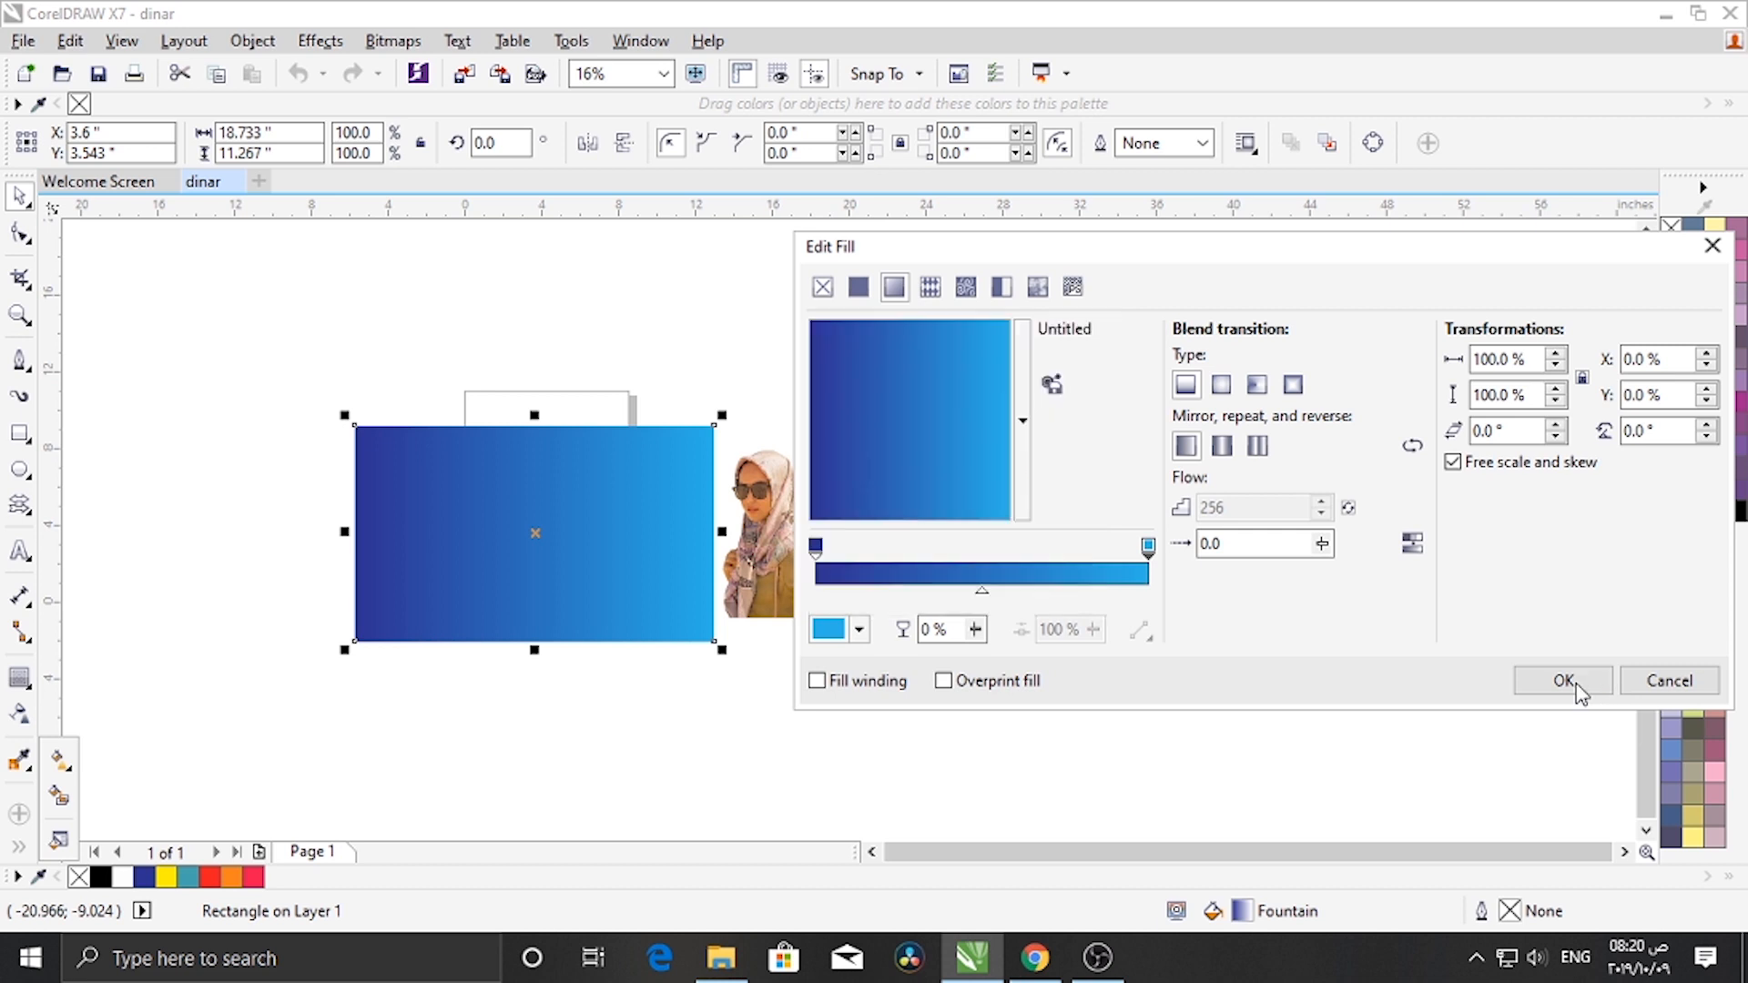
- Set the gradient's start color to dark blue C89 M85 Y0 K0 and apply the fill
{"action": "left_click", "coordinate": [816, 546]}
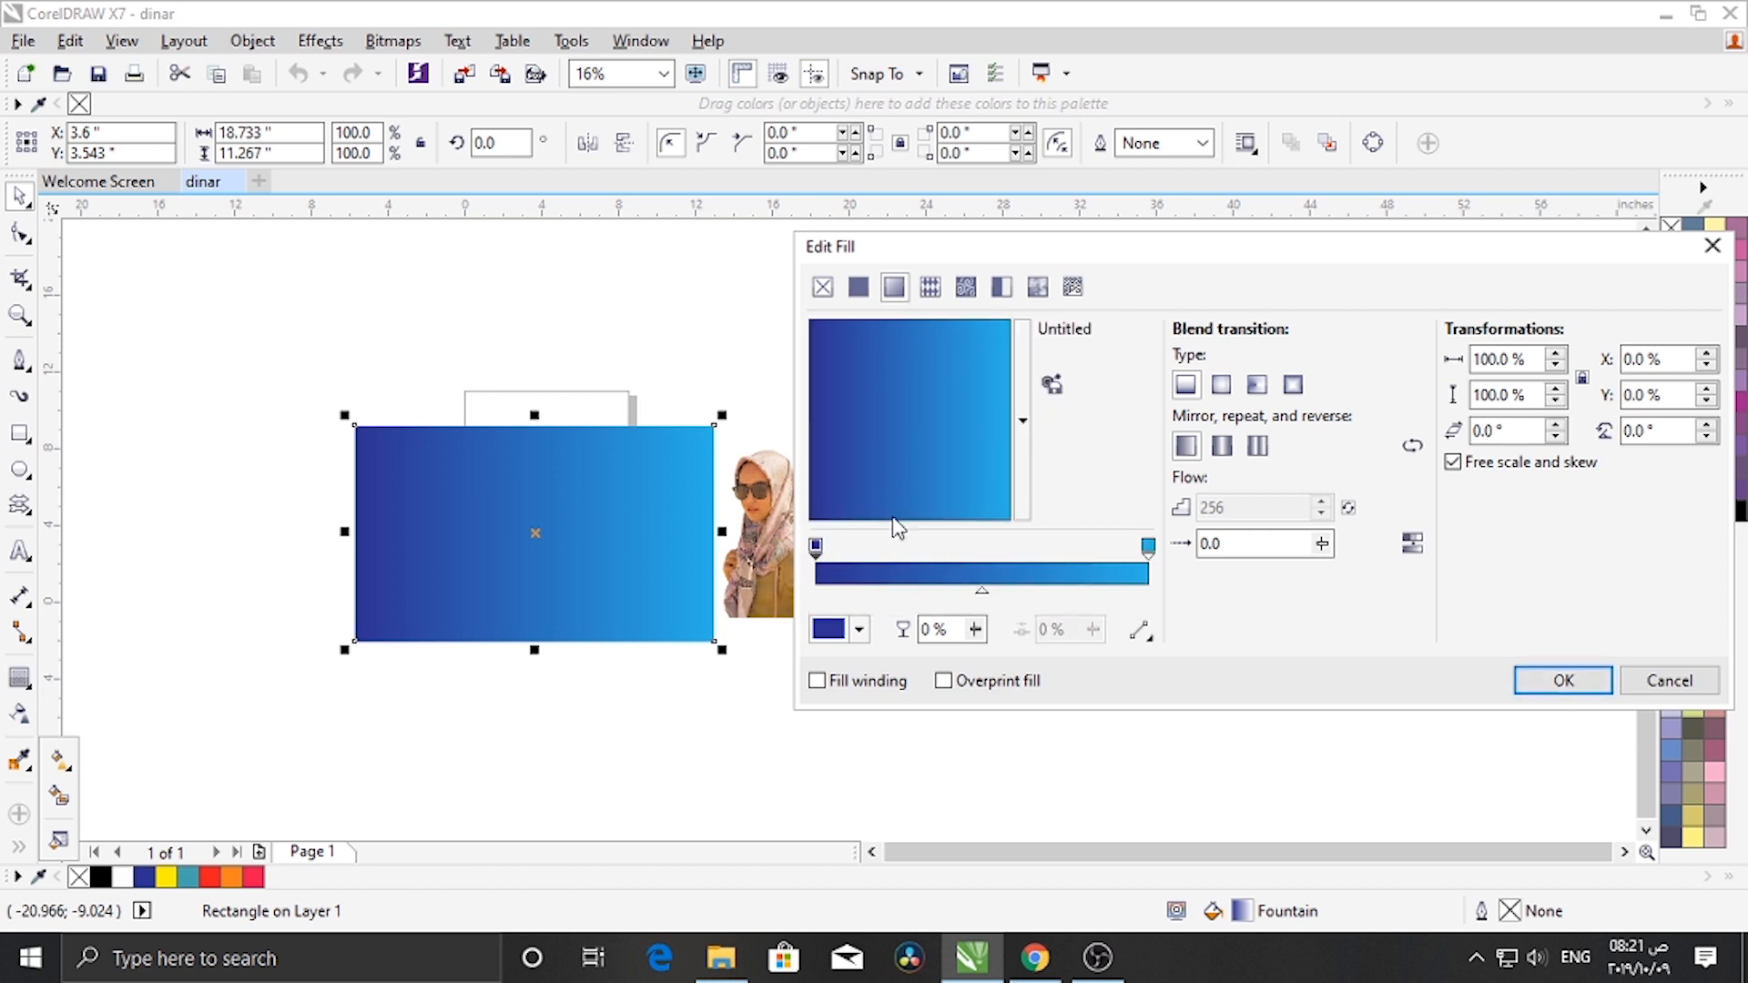
{"action": "left_click", "coordinate": [861, 628]}
{"action": "left_click_drag", "start_coordinate": [910, 491], "coordinate": [919, 473]}
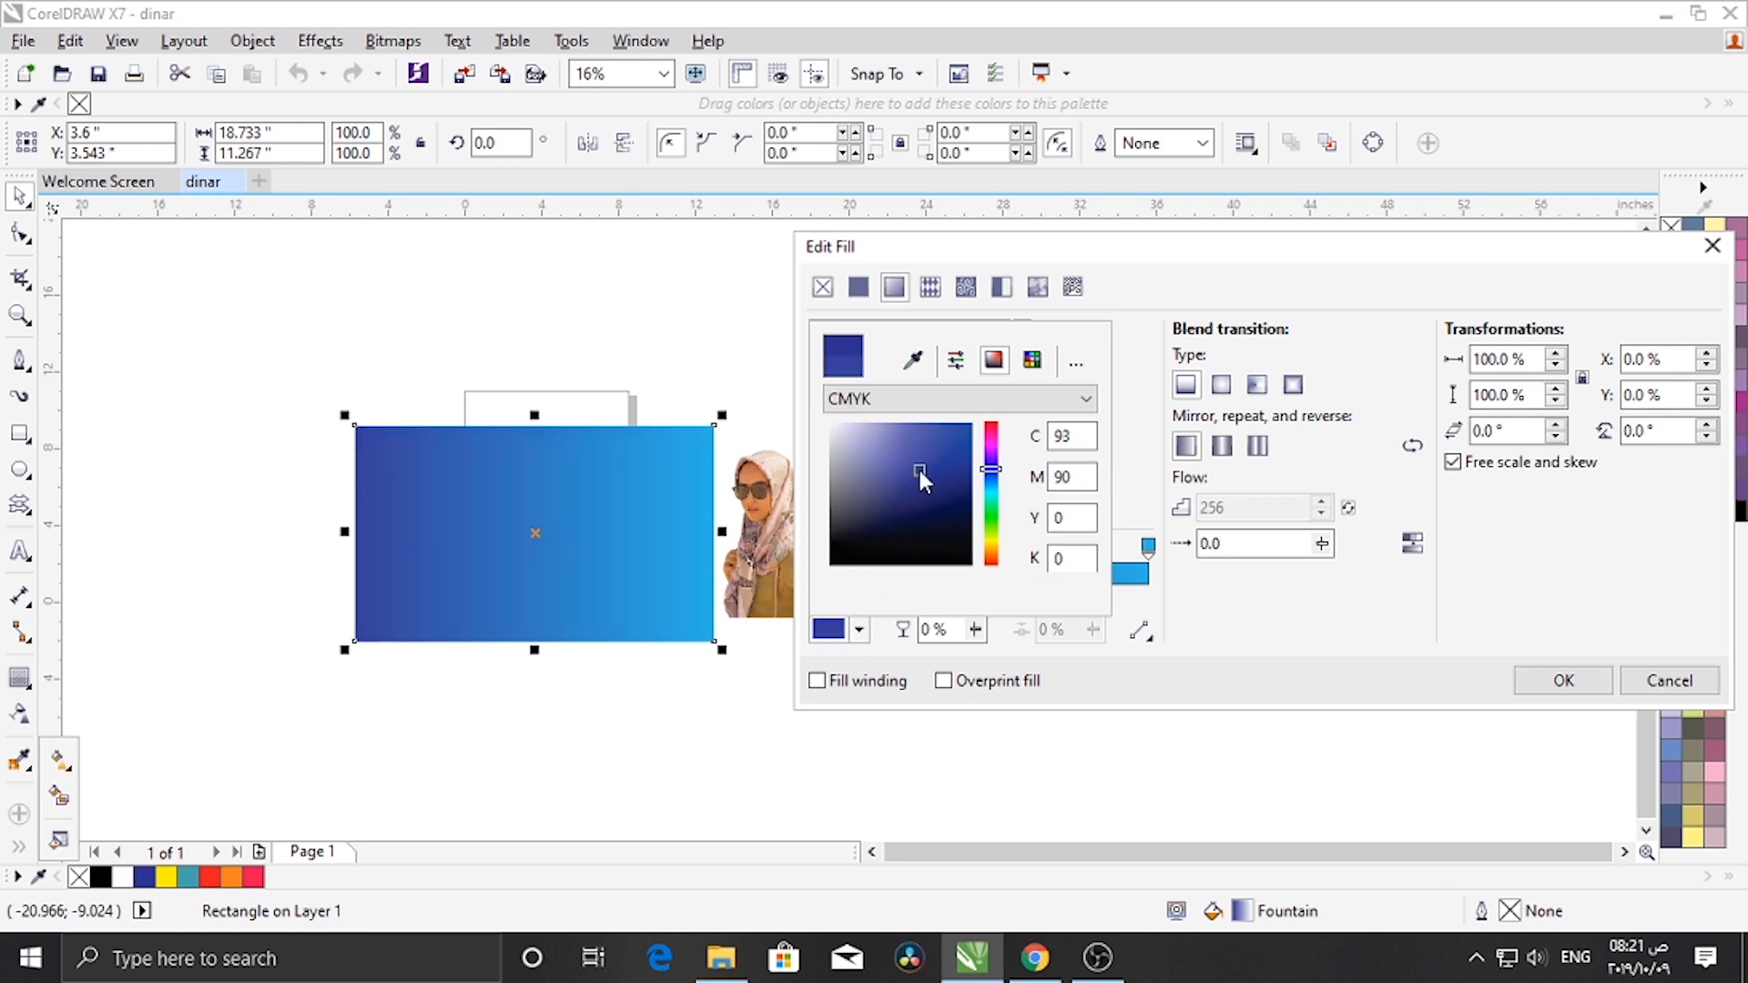
{"action": "left_click", "coordinate": [1558, 680]}
{"action": "left_click", "coordinate": [1565, 680]}
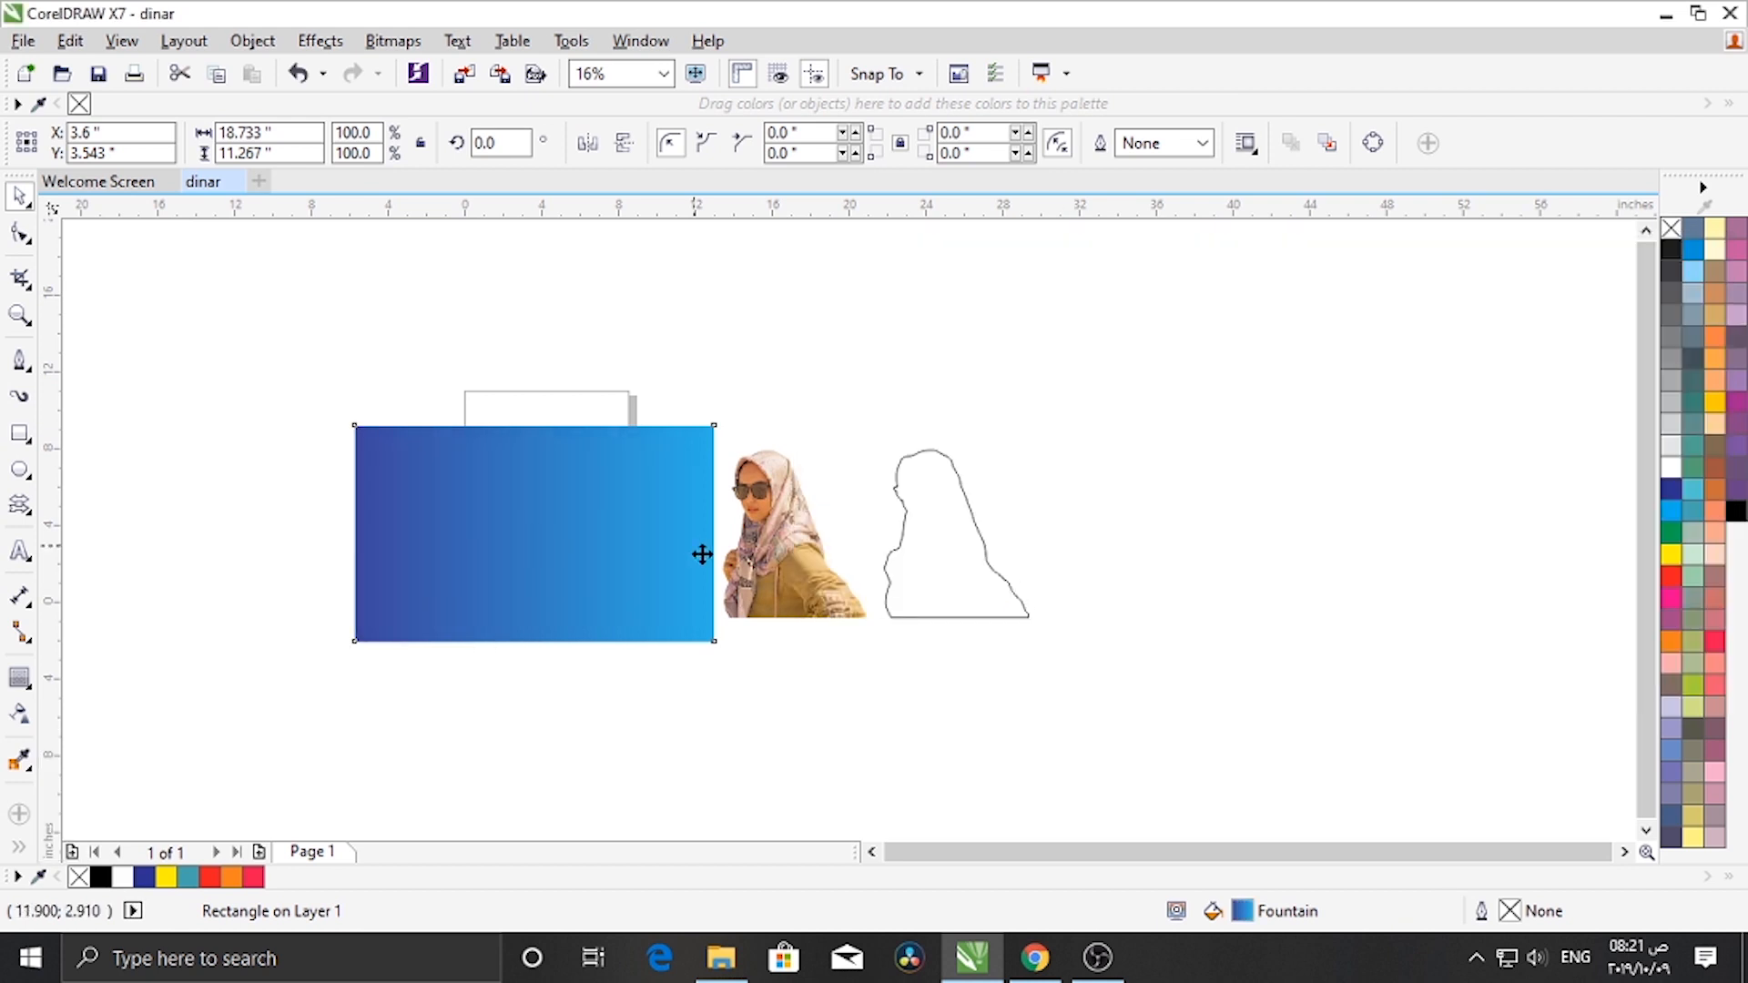
- Select the cut-out photo and the outline and align their centers both horizontally and vertically
{"action": "left_click", "coordinate": [794, 573]}
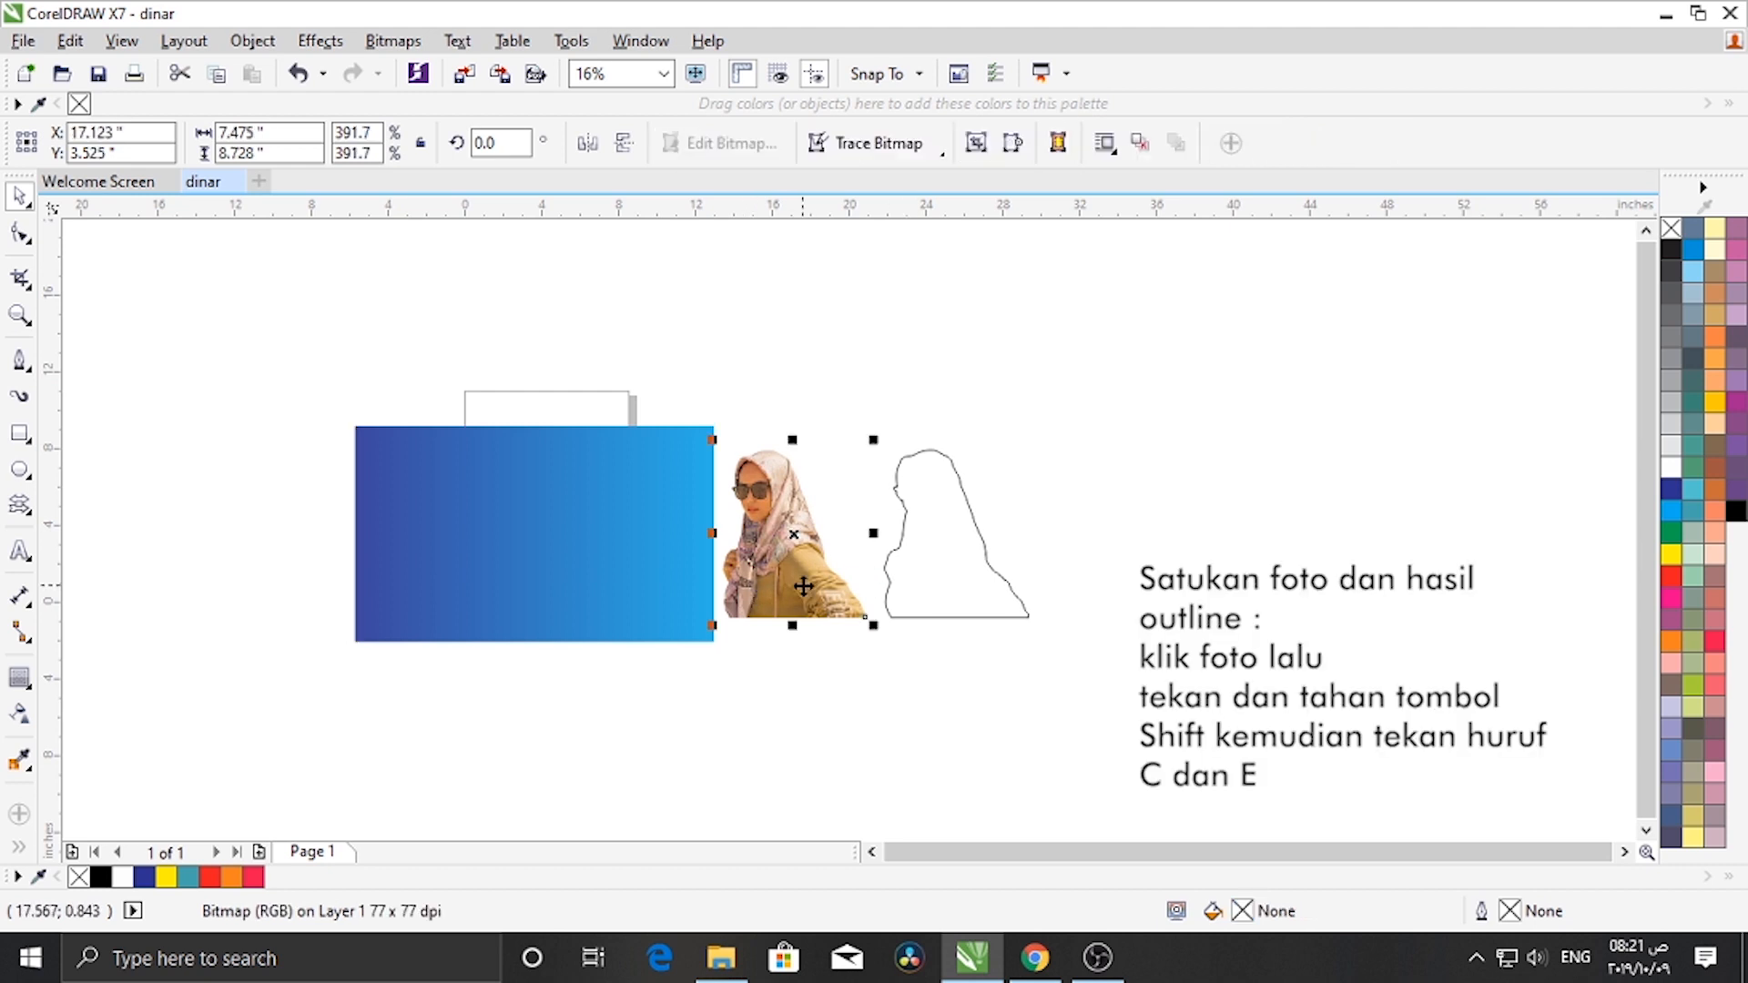
{"action": "left_click", "coordinate": [947, 573], "text": "shift"}
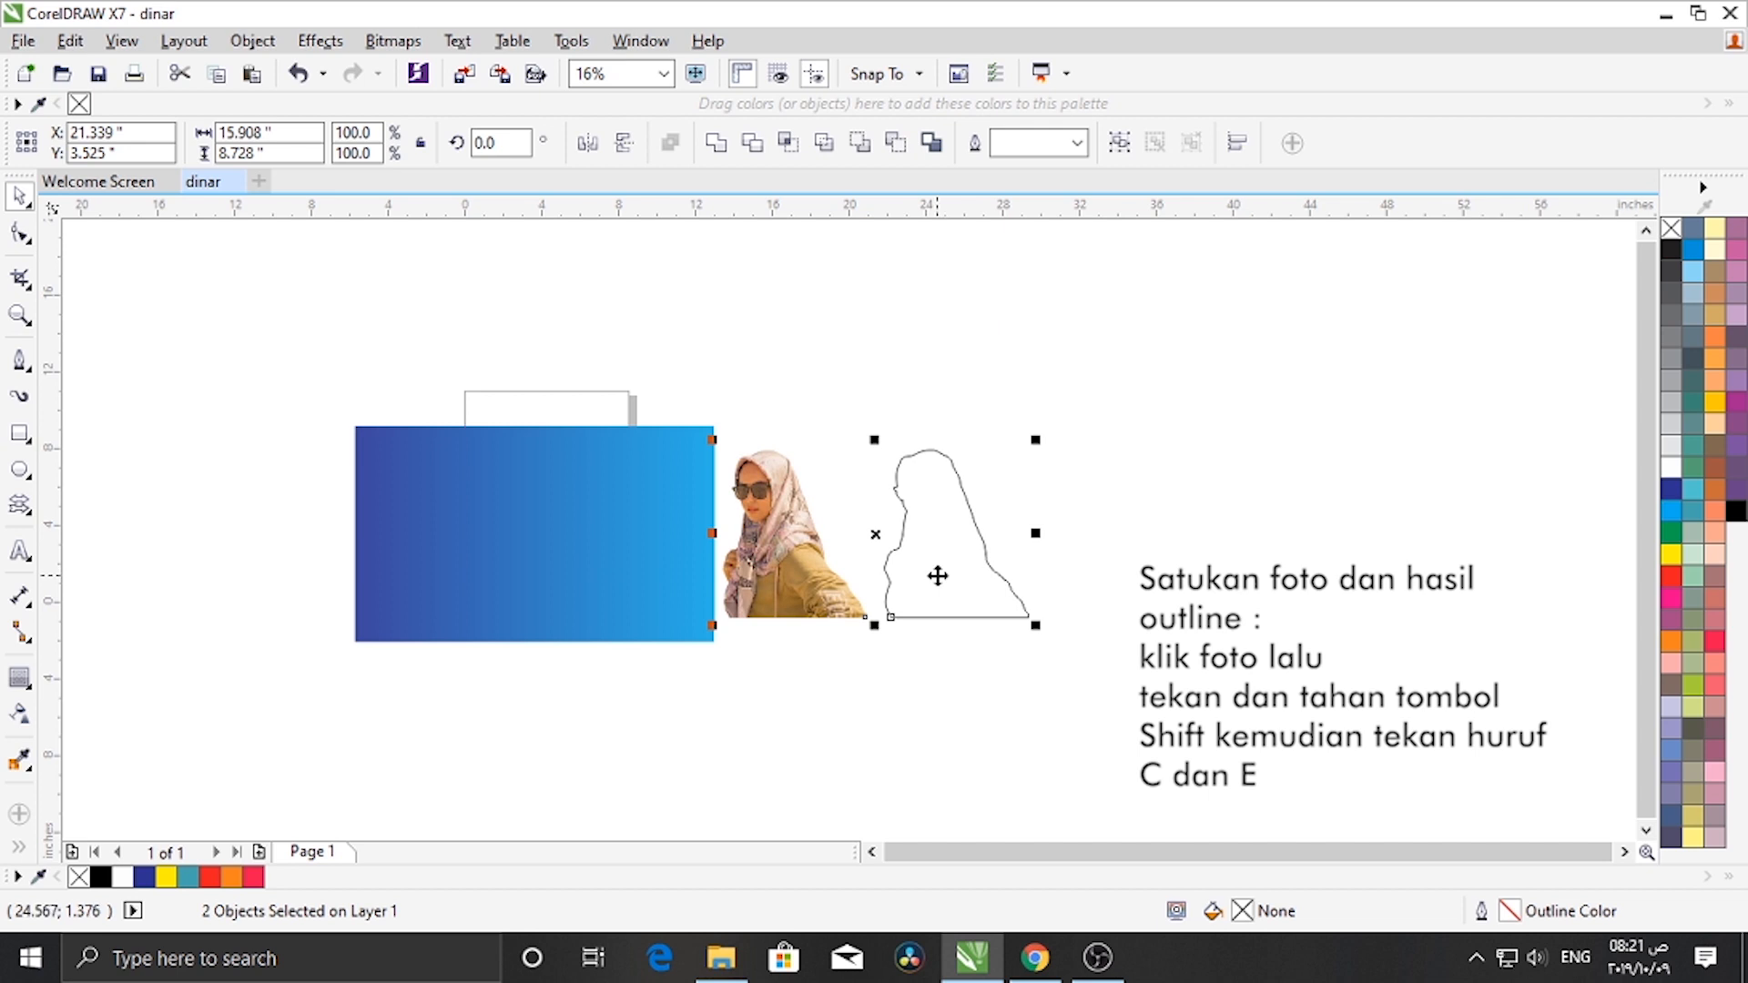
{"action": "key", "text": "c"}
{"action": "key", "text": "e"}
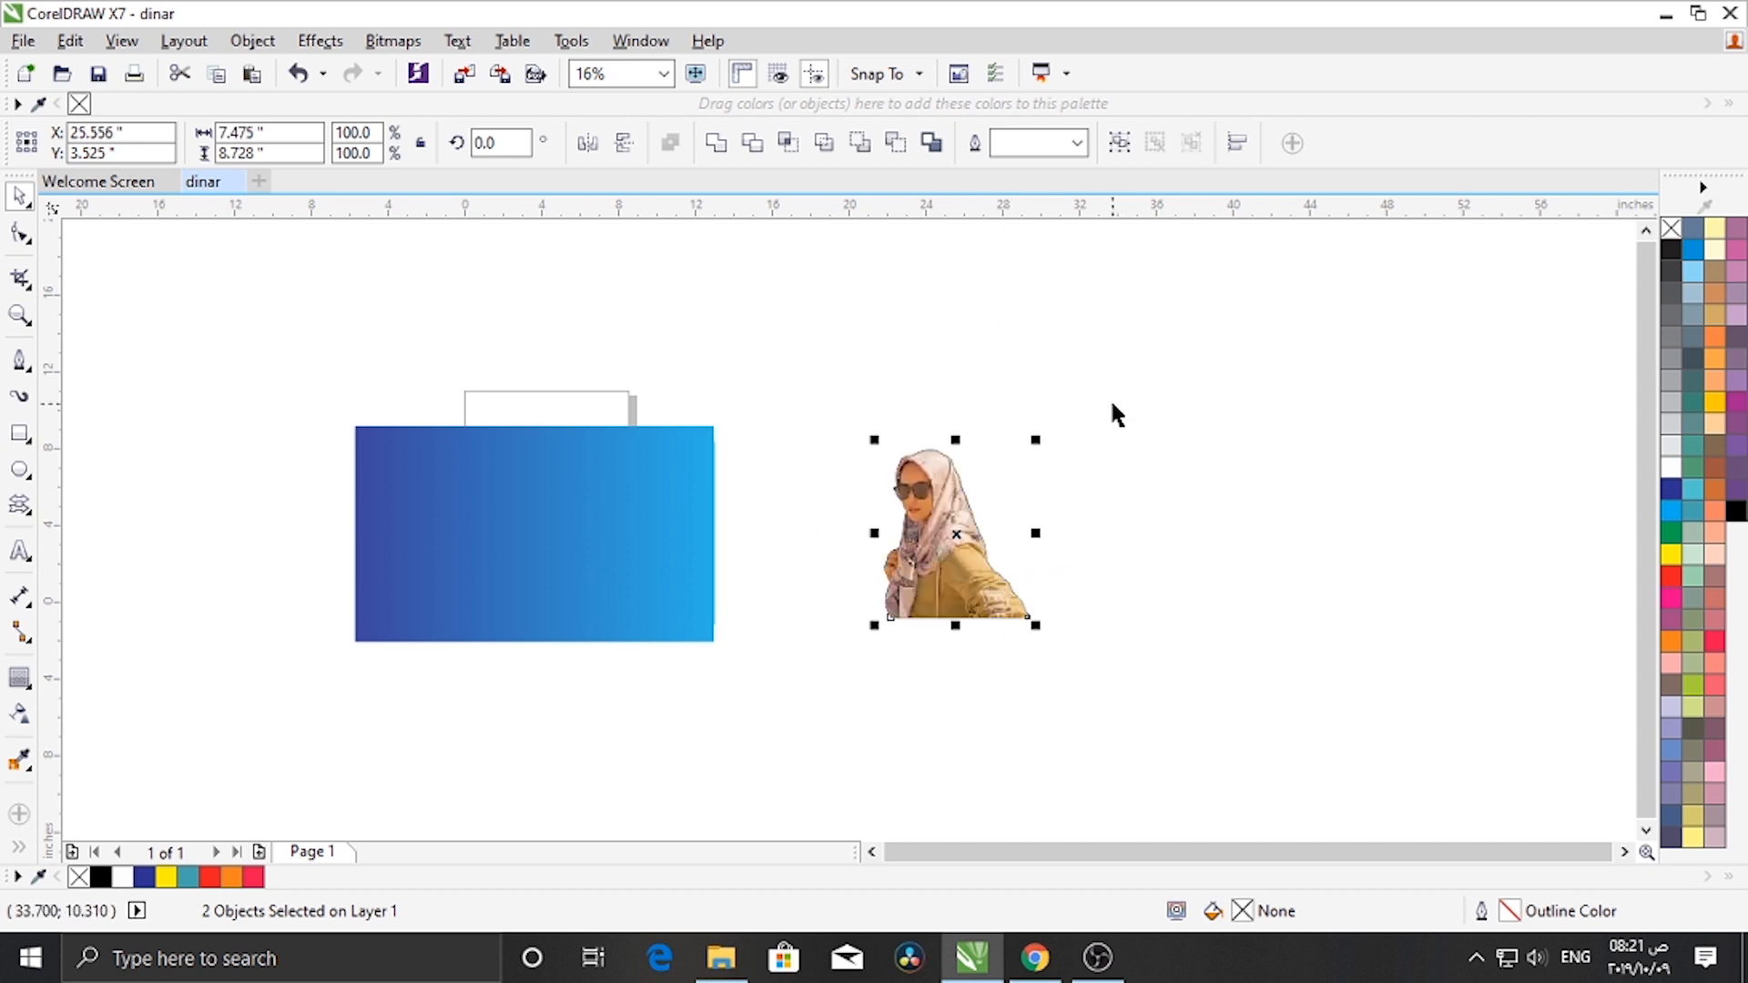
- Move the aligned photo and outline onto the right part of the background rectangle, resting on its bottom edge
{"action": "left_click_drag", "start_coordinate": [1110, 401], "coordinate": [851, 654]}
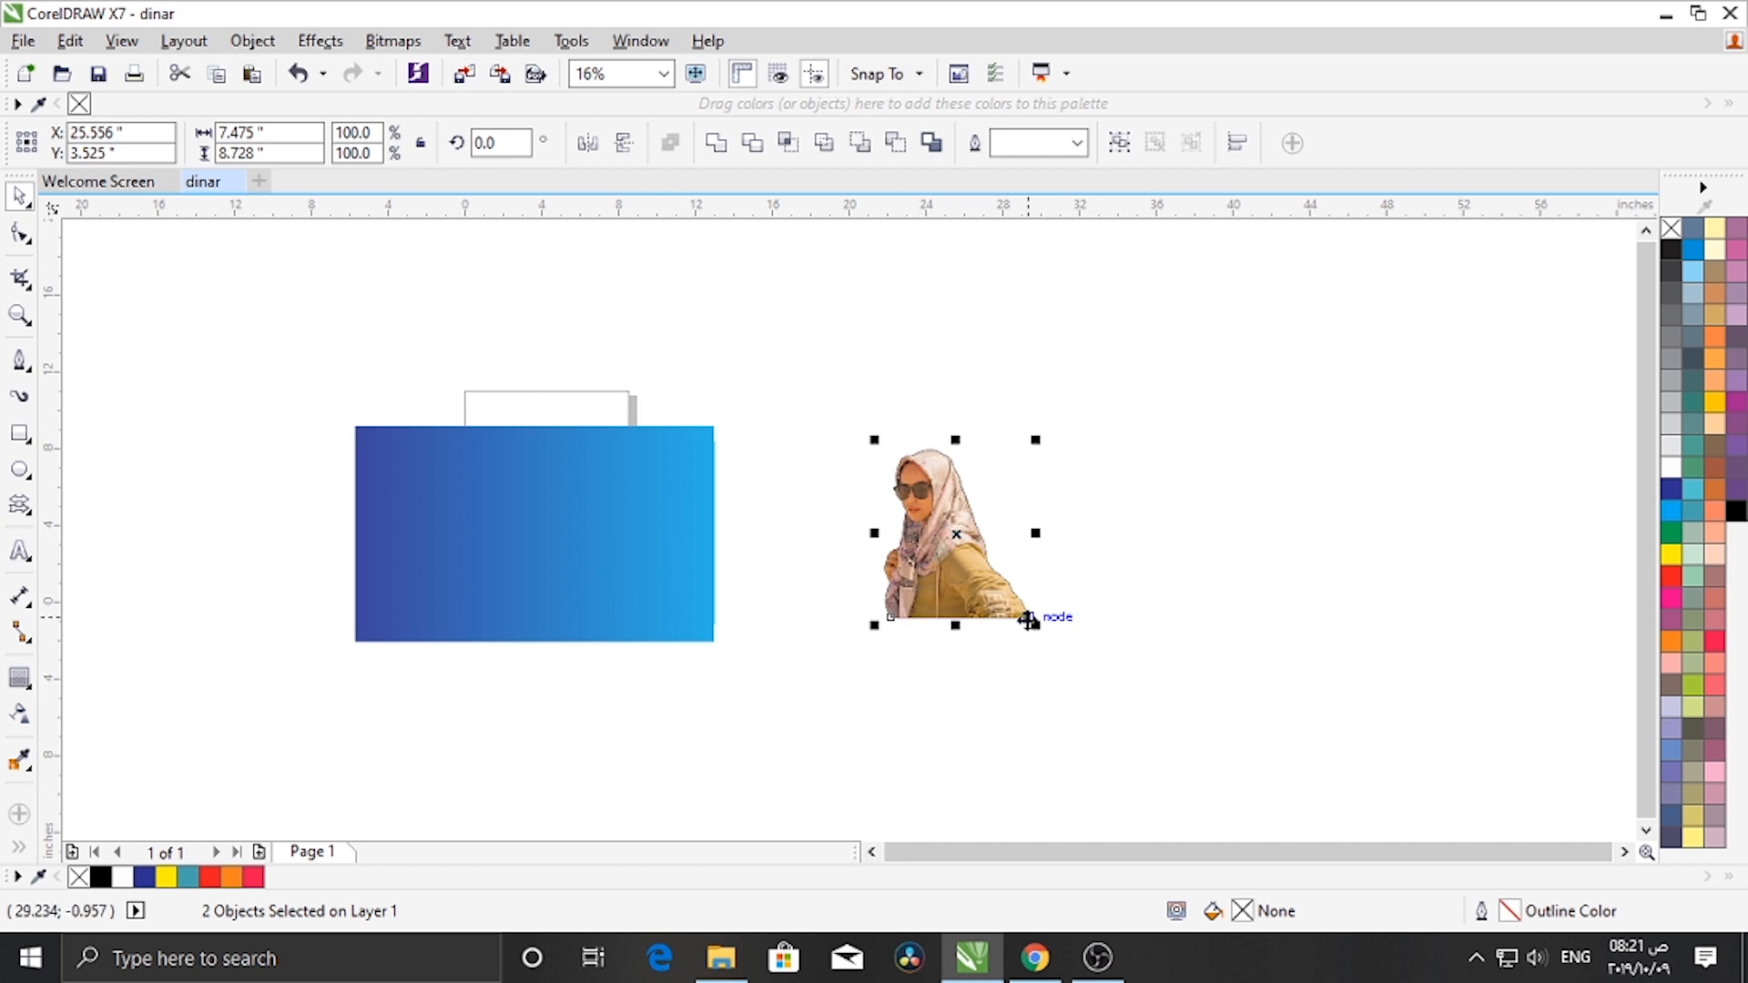
{"action": "left_click_drag", "start_coordinate": [1028, 620], "coordinate": [696, 640]}
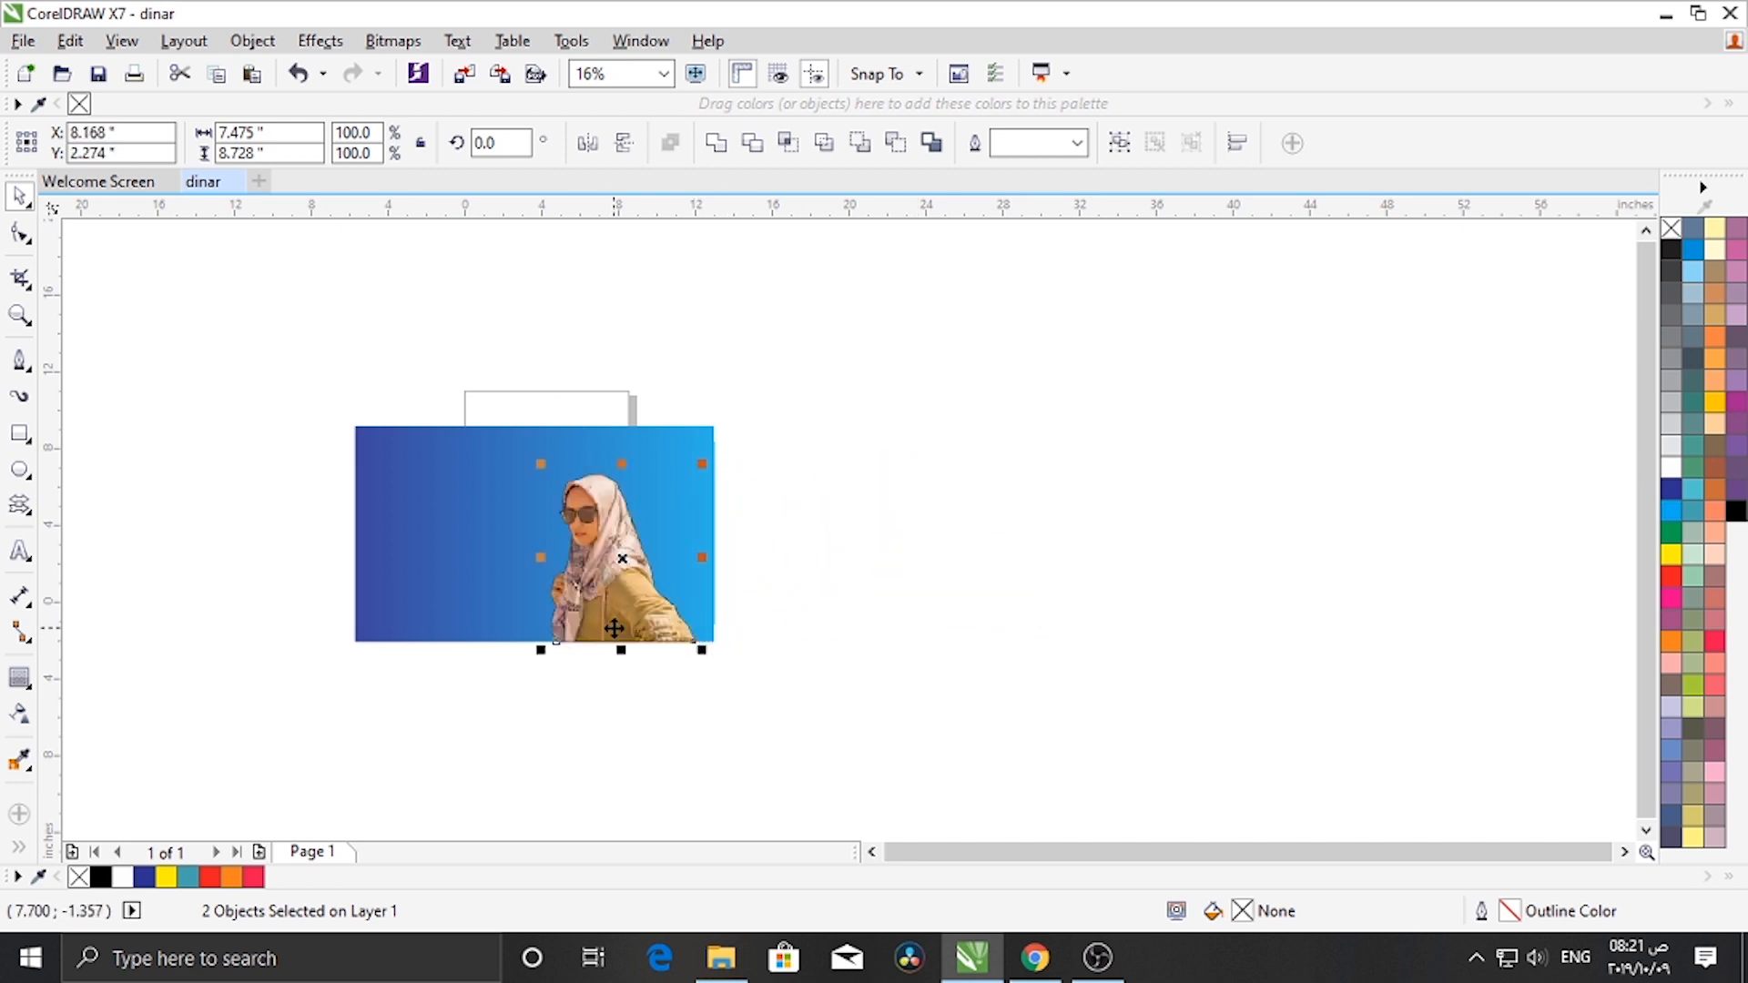
- Select the outline curve along the photo's bottom edge and apply an outward contour to it with the Contour tool
{"action": "scroll", "coordinate": [614, 628], "scroll_direction": "up", "scroll_amount": 6}
{"action": "left_click", "coordinate": [374, 719]}
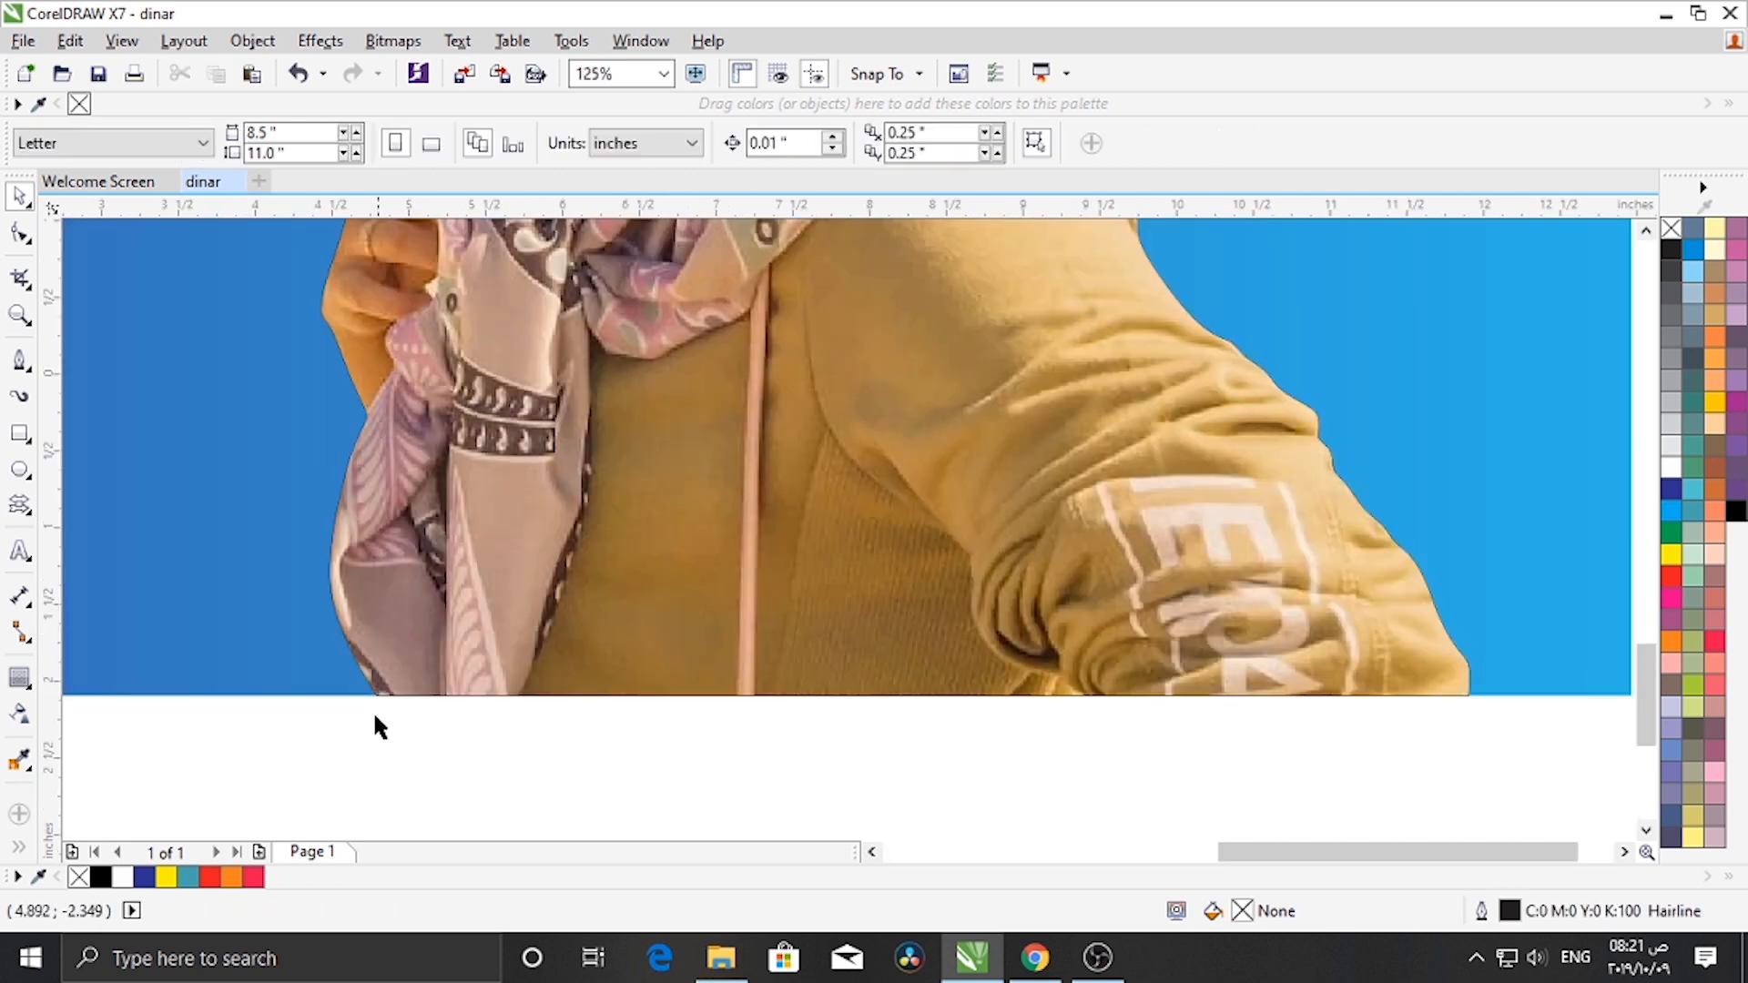
{"action": "scroll", "coordinate": [379, 696], "scroll_direction": "up", "scroll_amount": 3}
{"action": "scroll", "coordinate": [396, 665], "scroll_direction": "up", "scroll_amount": 3}
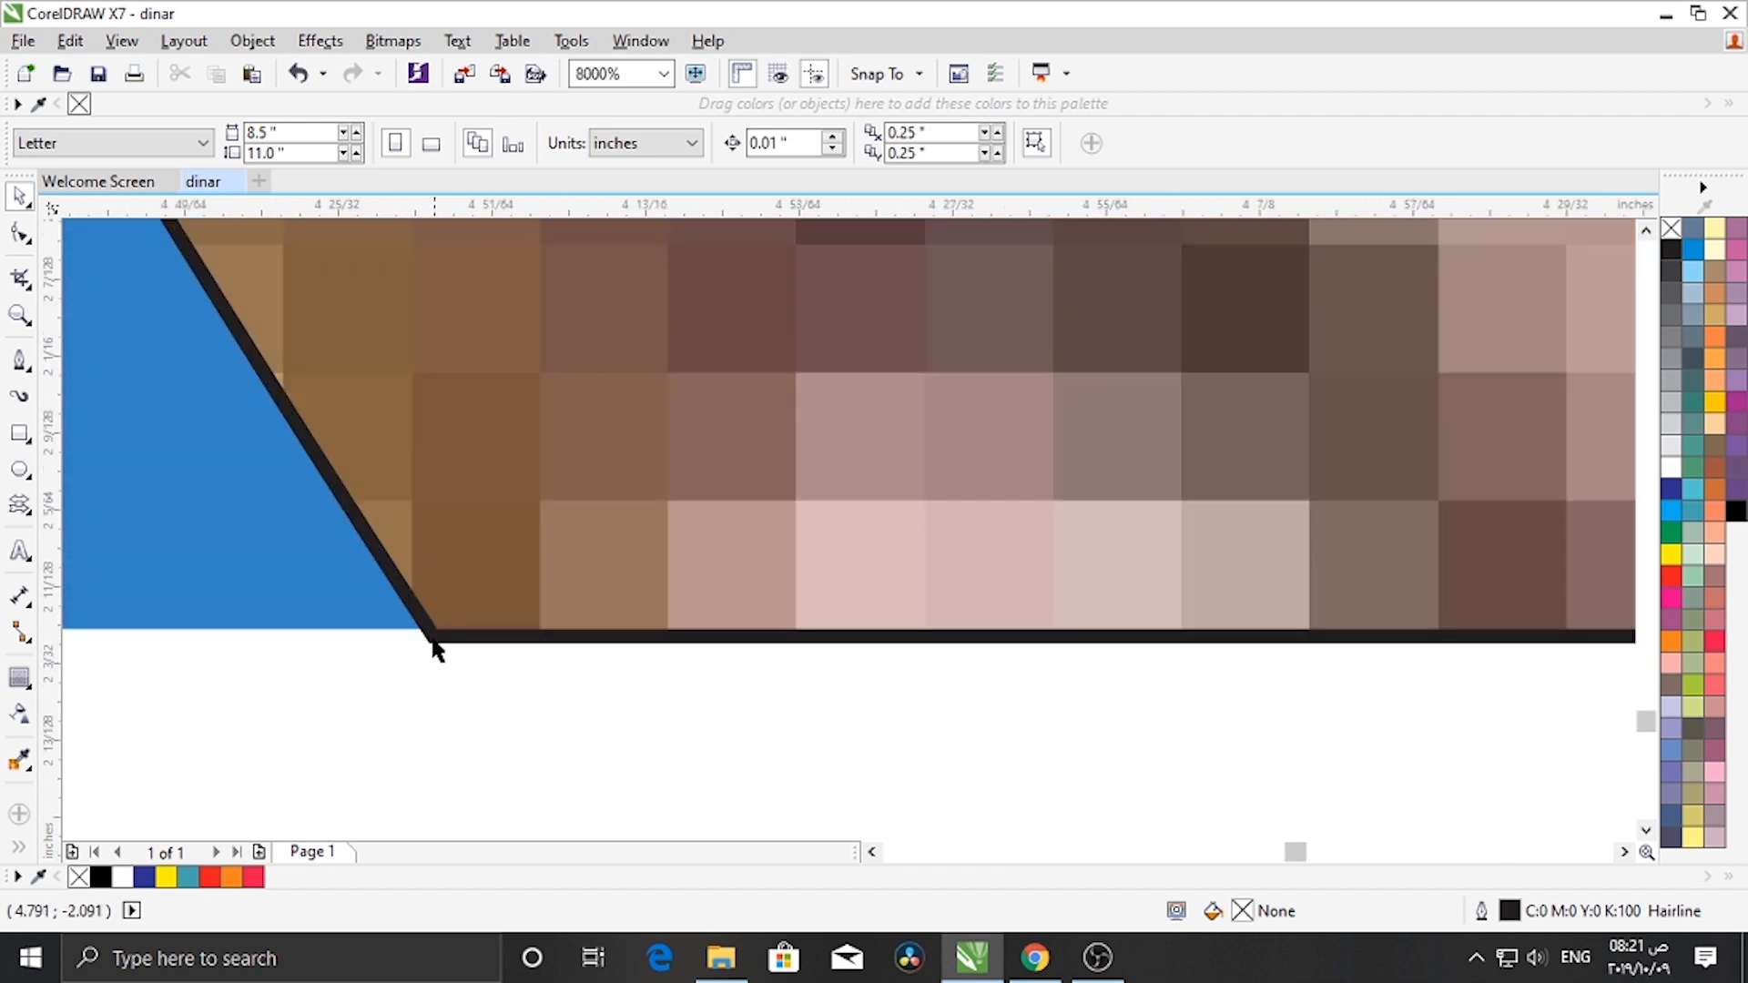
{"action": "left_click", "coordinate": [430, 637]}
{"action": "scroll", "coordinate": [473, 644], "scroll_direction": "down", "scroll_amount": 2}
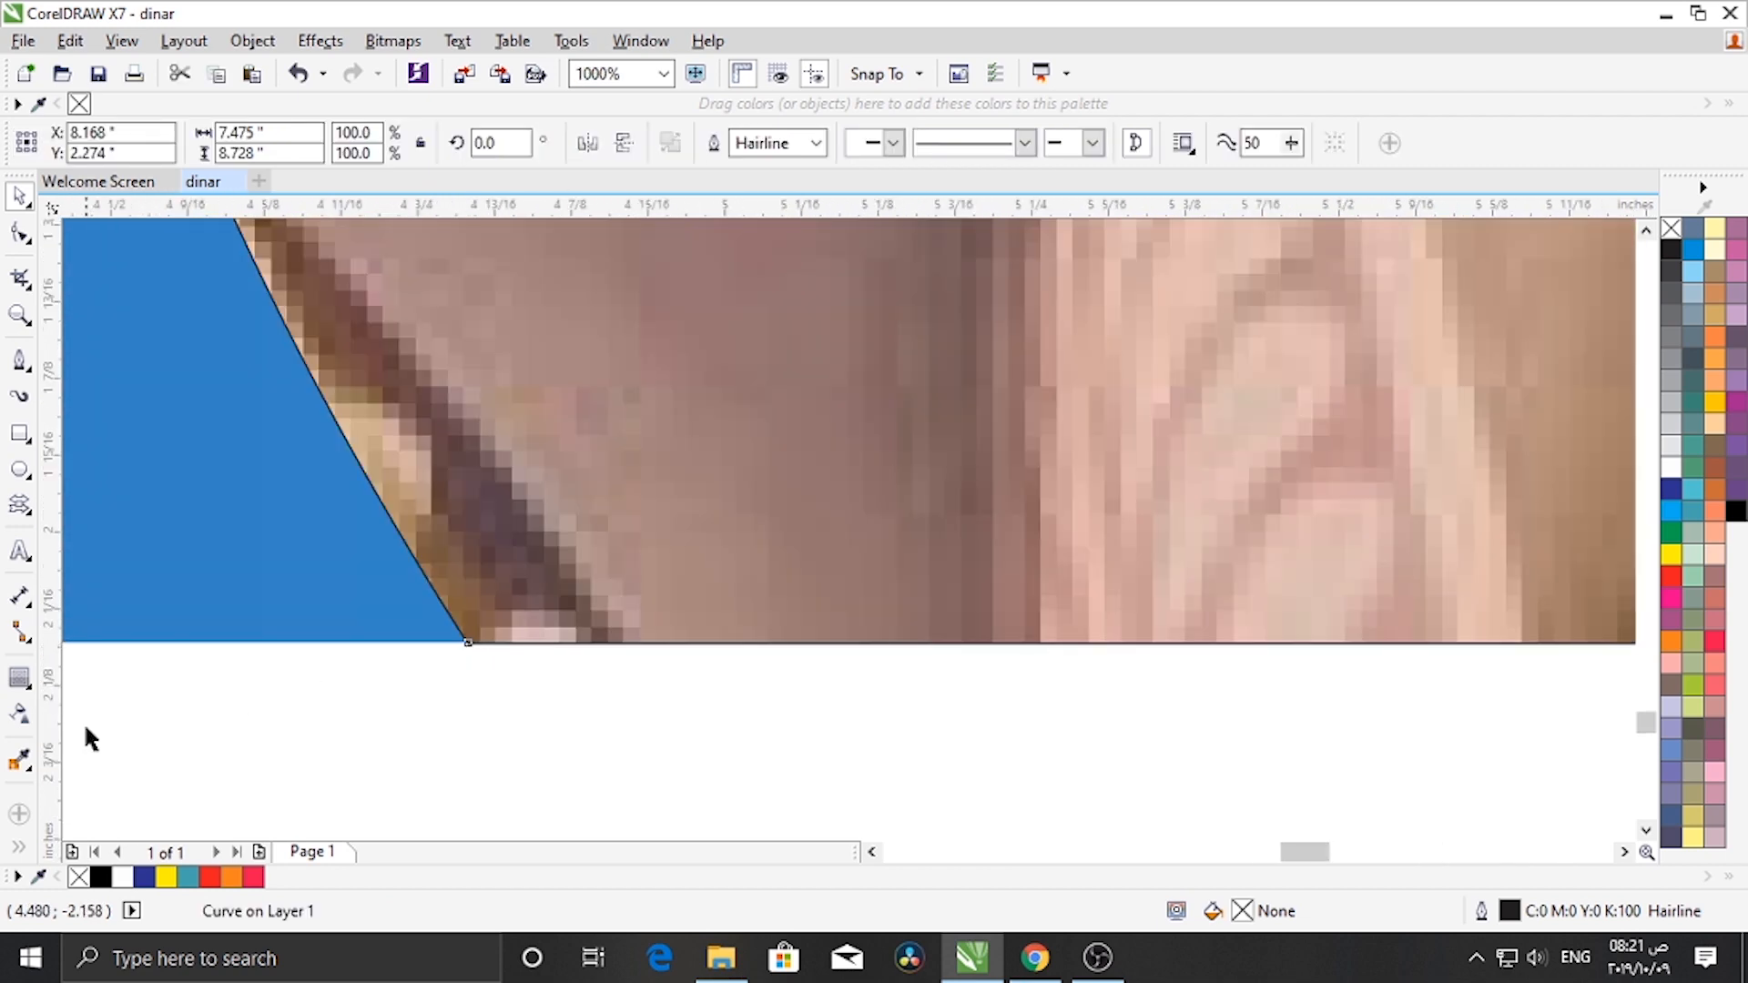
{"action": "left_click", "coordinate": [21, 680]}
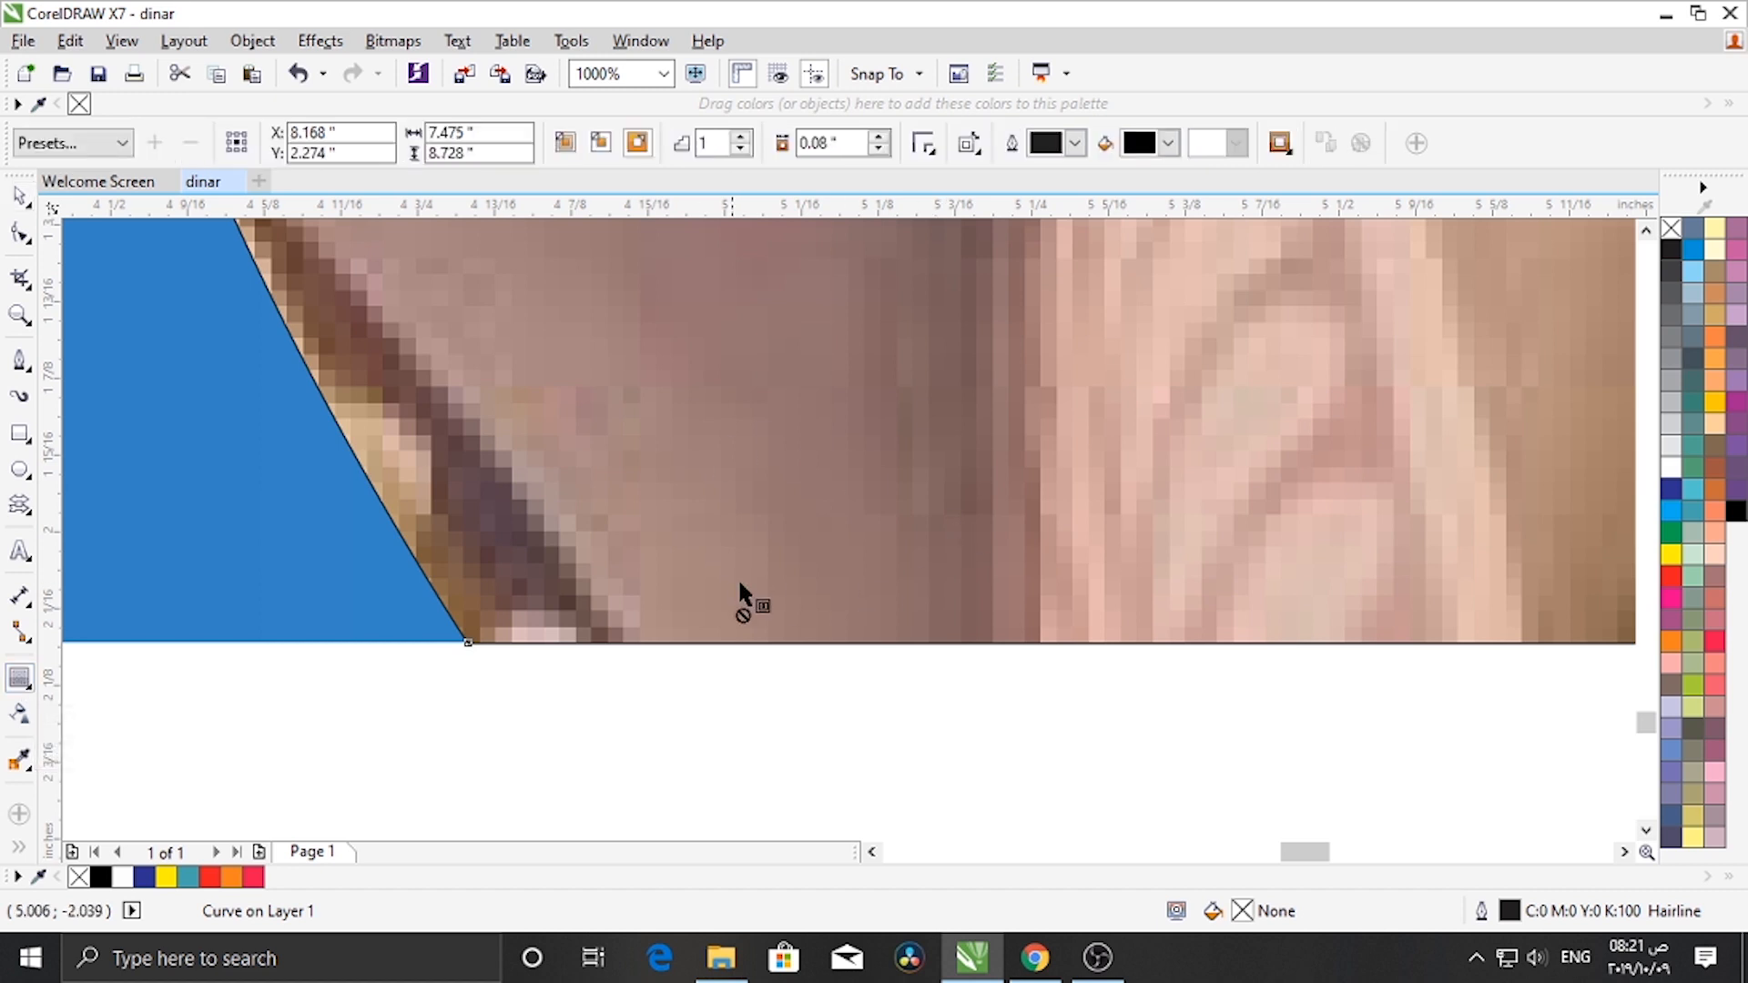
{"action": "scroll", "coordinate": [744, 601], "scroll_direction": "down", "scroll_amount": 6}
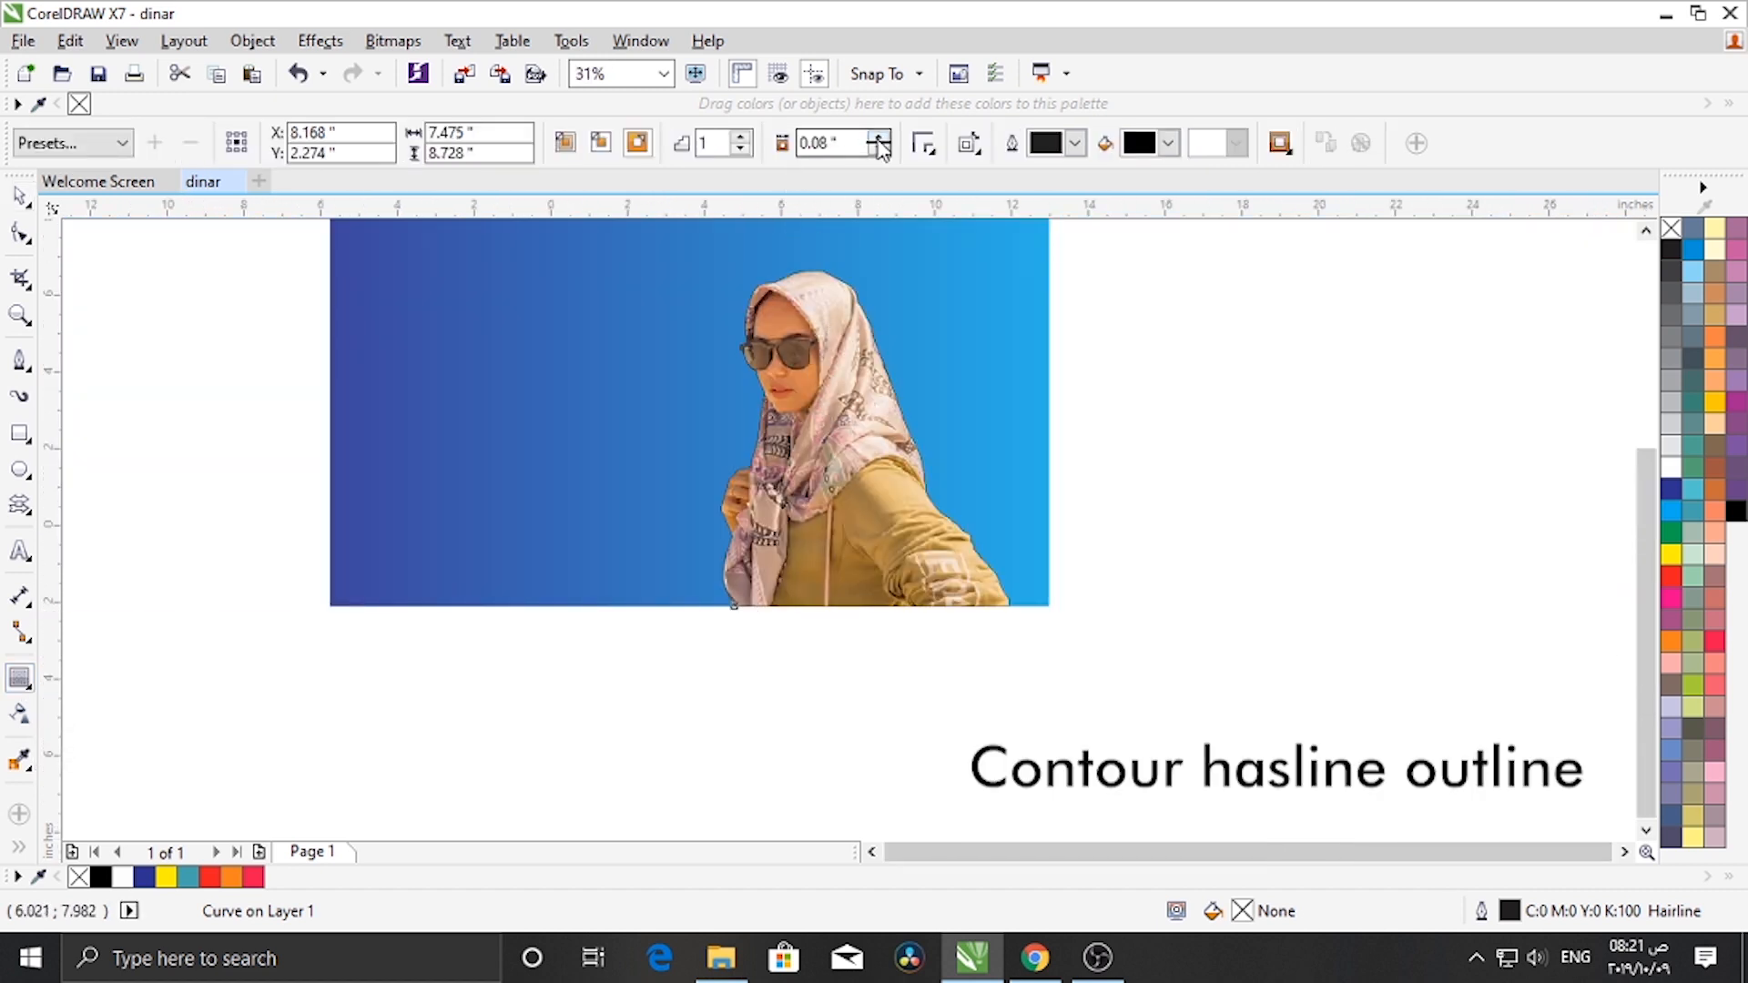
{"action": "left_click", "coordinate": [878, 138]}
{"action": "scroll", "coordinate": [819, 241], "scroll_direction": "up", "scroll_amount": 4}
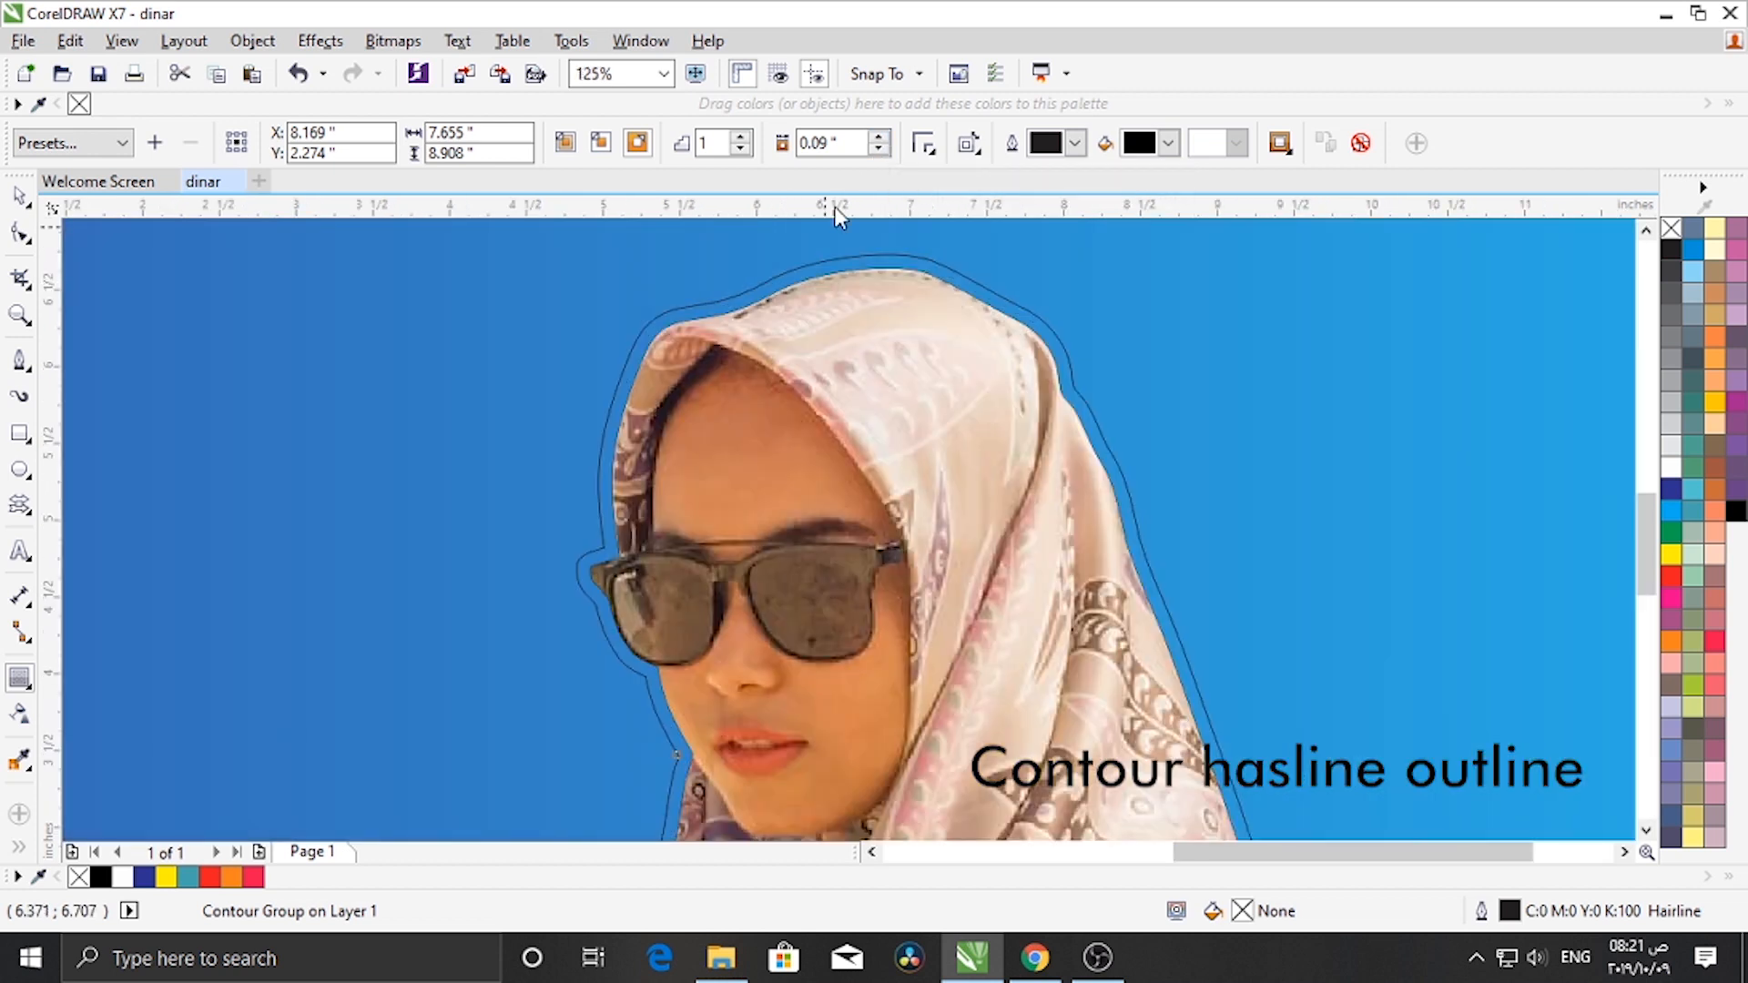
- Increase the contour offset to 0.22 inches
{"action": "left_click", "coordinate": [880, 138]}
{"action": "left_click", "coordinate": [880, 138]}
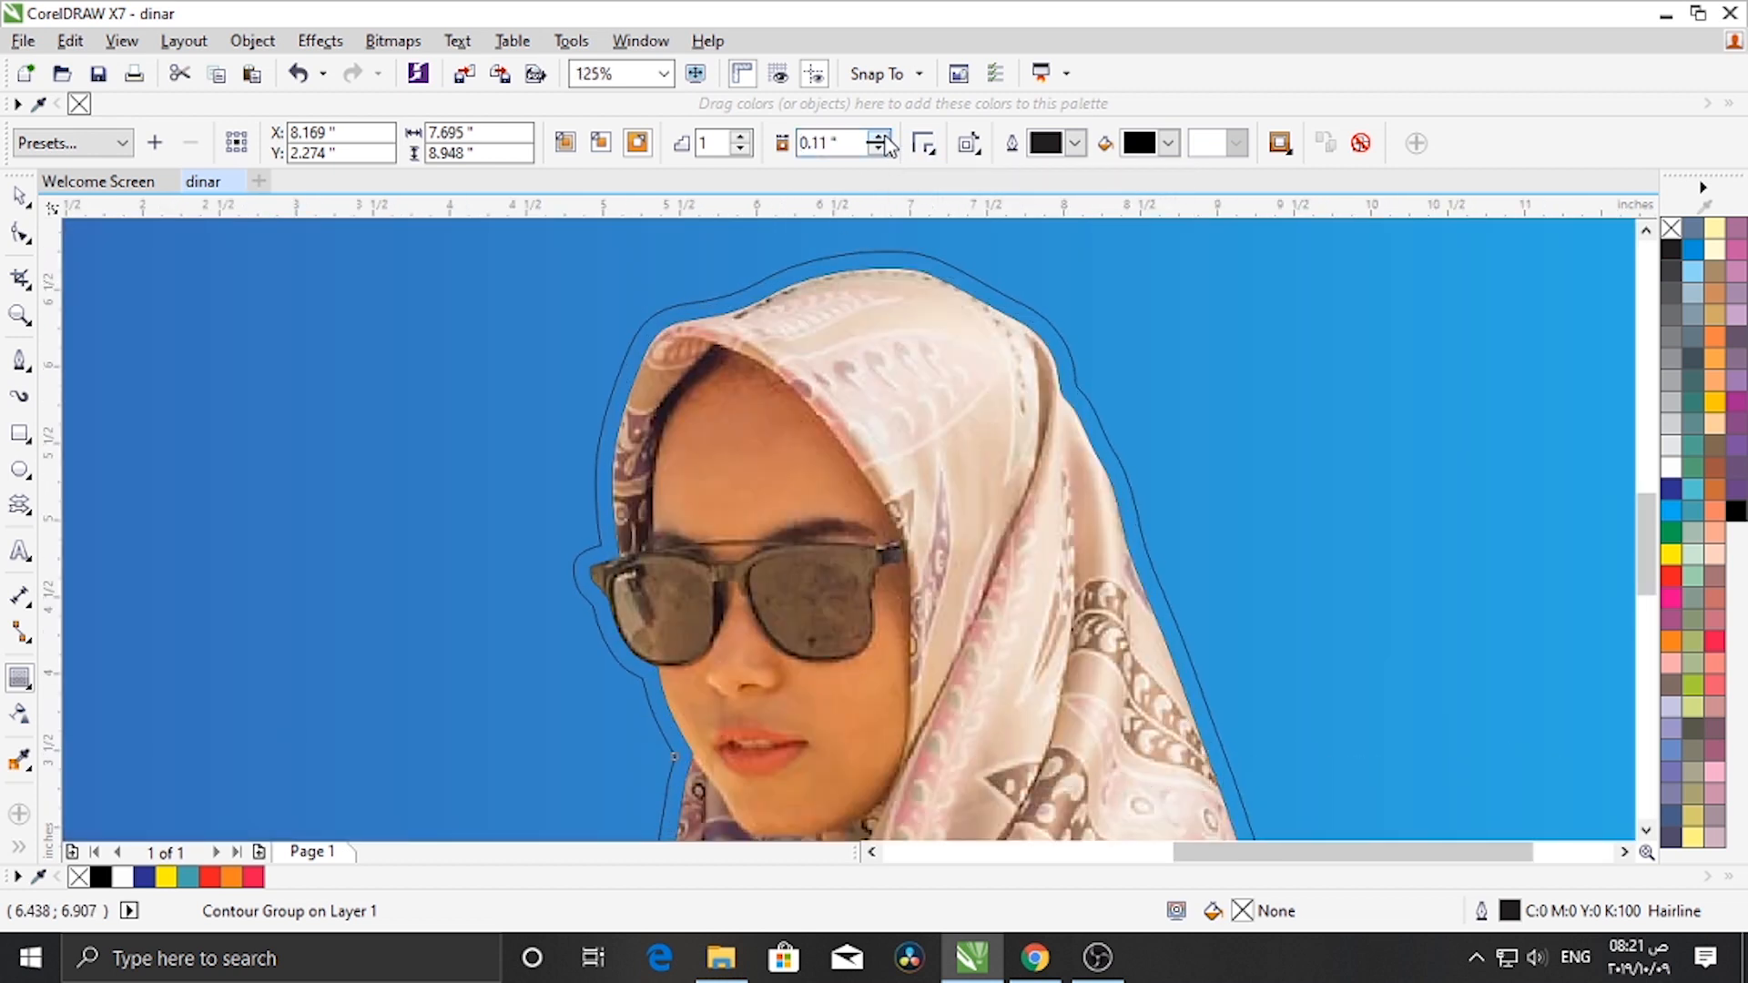
{"action": "scroll", "coordinate": [783, 460], "scroll_direction": "down", "scroll_amount": 2}
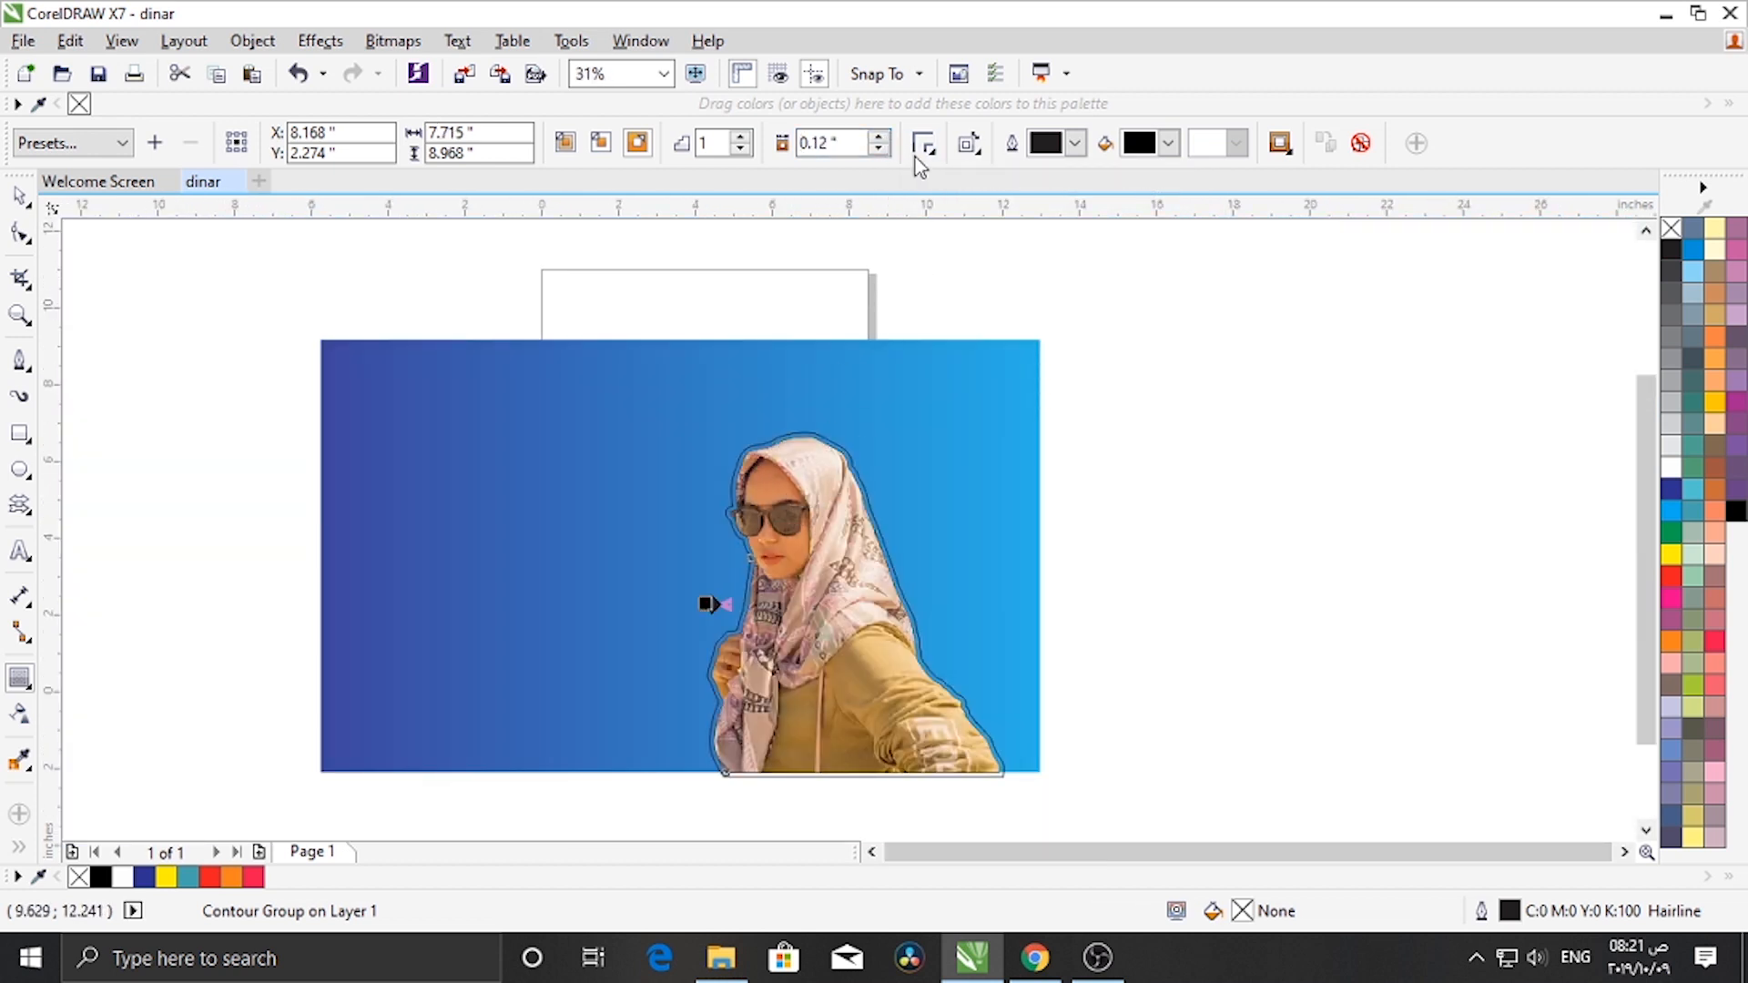
{"action": "left_click", "coordinate": [880, 137]}
{"action": "left_click", "coordinate": [879, 137]}
{"action": "left_click", "coordinate": [880, 137]}
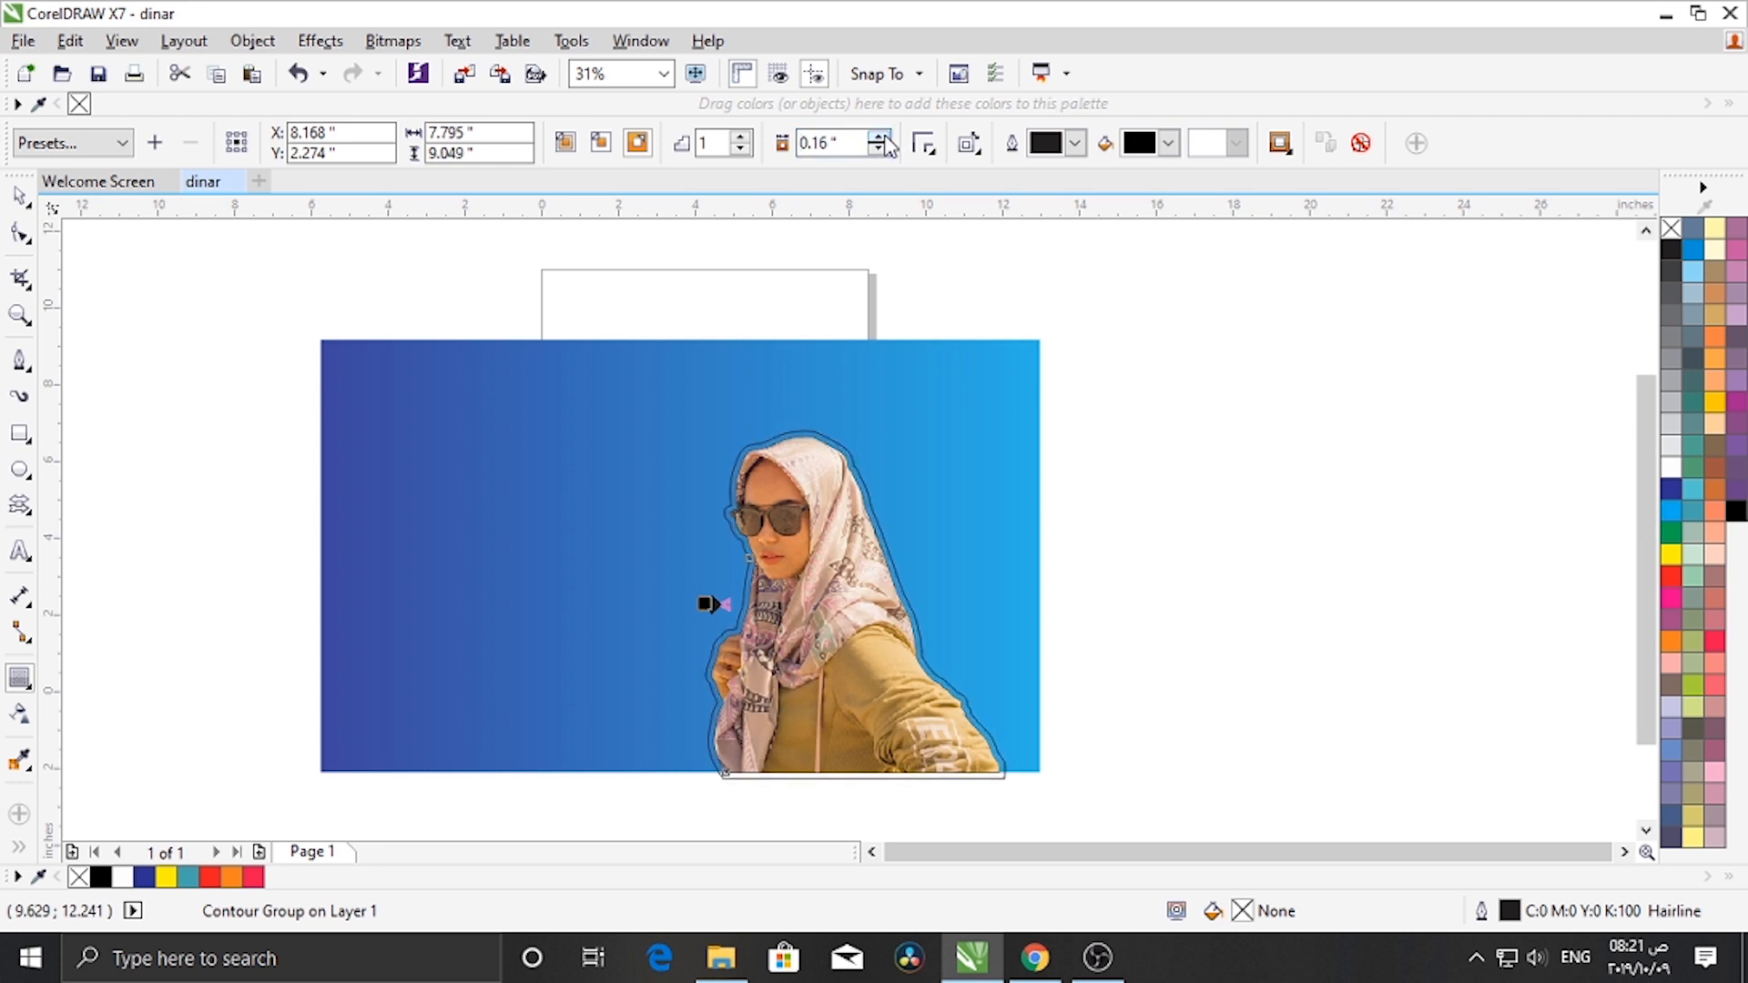
{"action": "left_click", "coordinate": [879, 138]}
{"action": "left_click", "coordinate": [879, 137]}
{"action": "left_click", "coordinate": [879, 137]}
{"action": "left_click", "coordinate": [879, 137]}
{"action": "left_click", "coordinate": [879, 138]}
{"action": "left_click", "coordinate": [880, 137]}
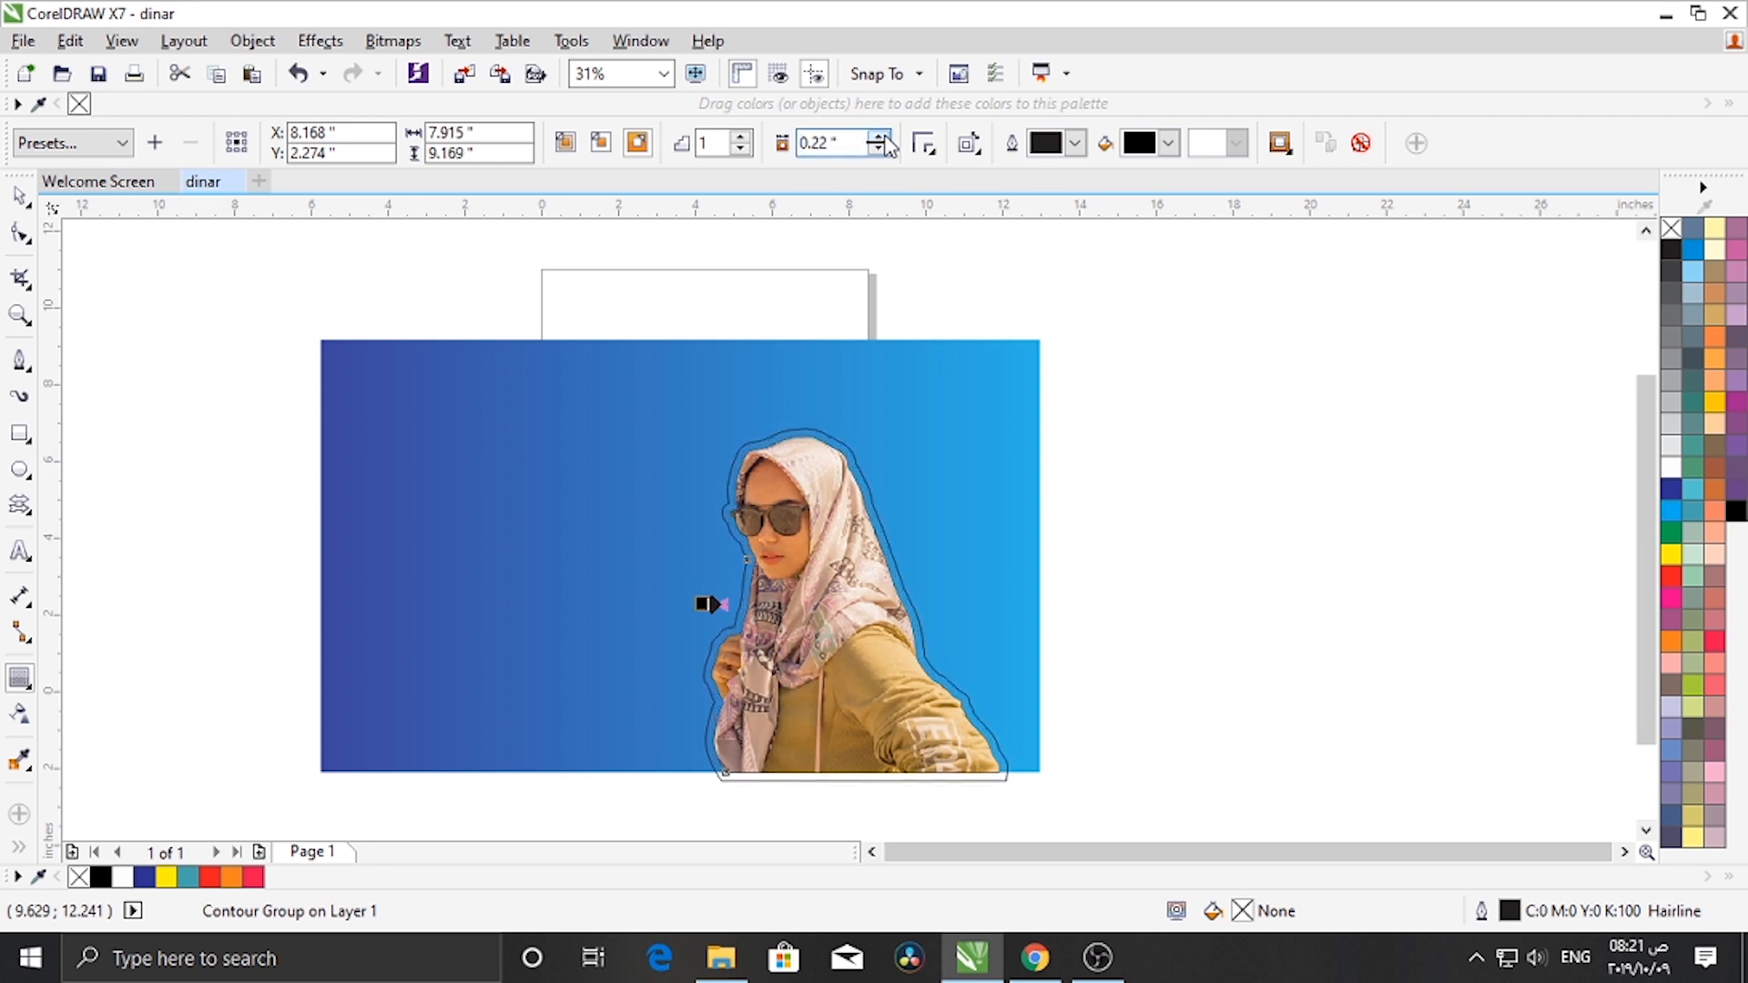
- Break apart the contour group into separate objects
{"action": "left_click", "coordinate": [19, 195]}
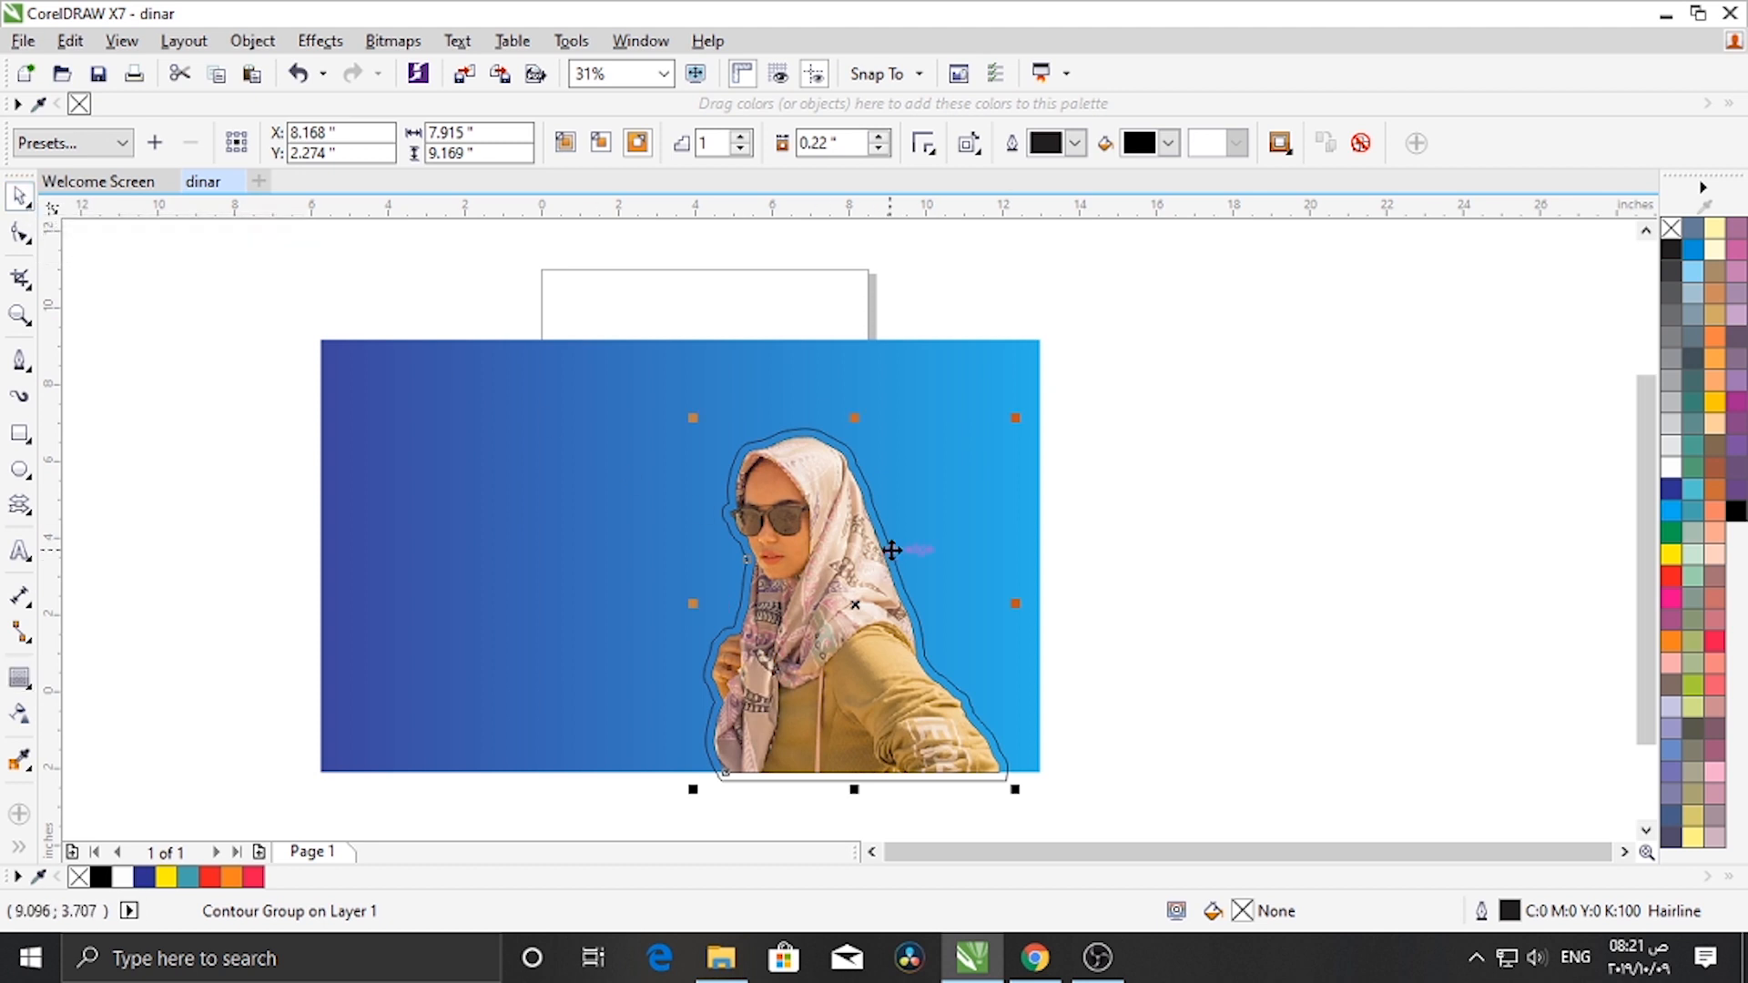
{"action": "key", "text": "ctrl+k"}
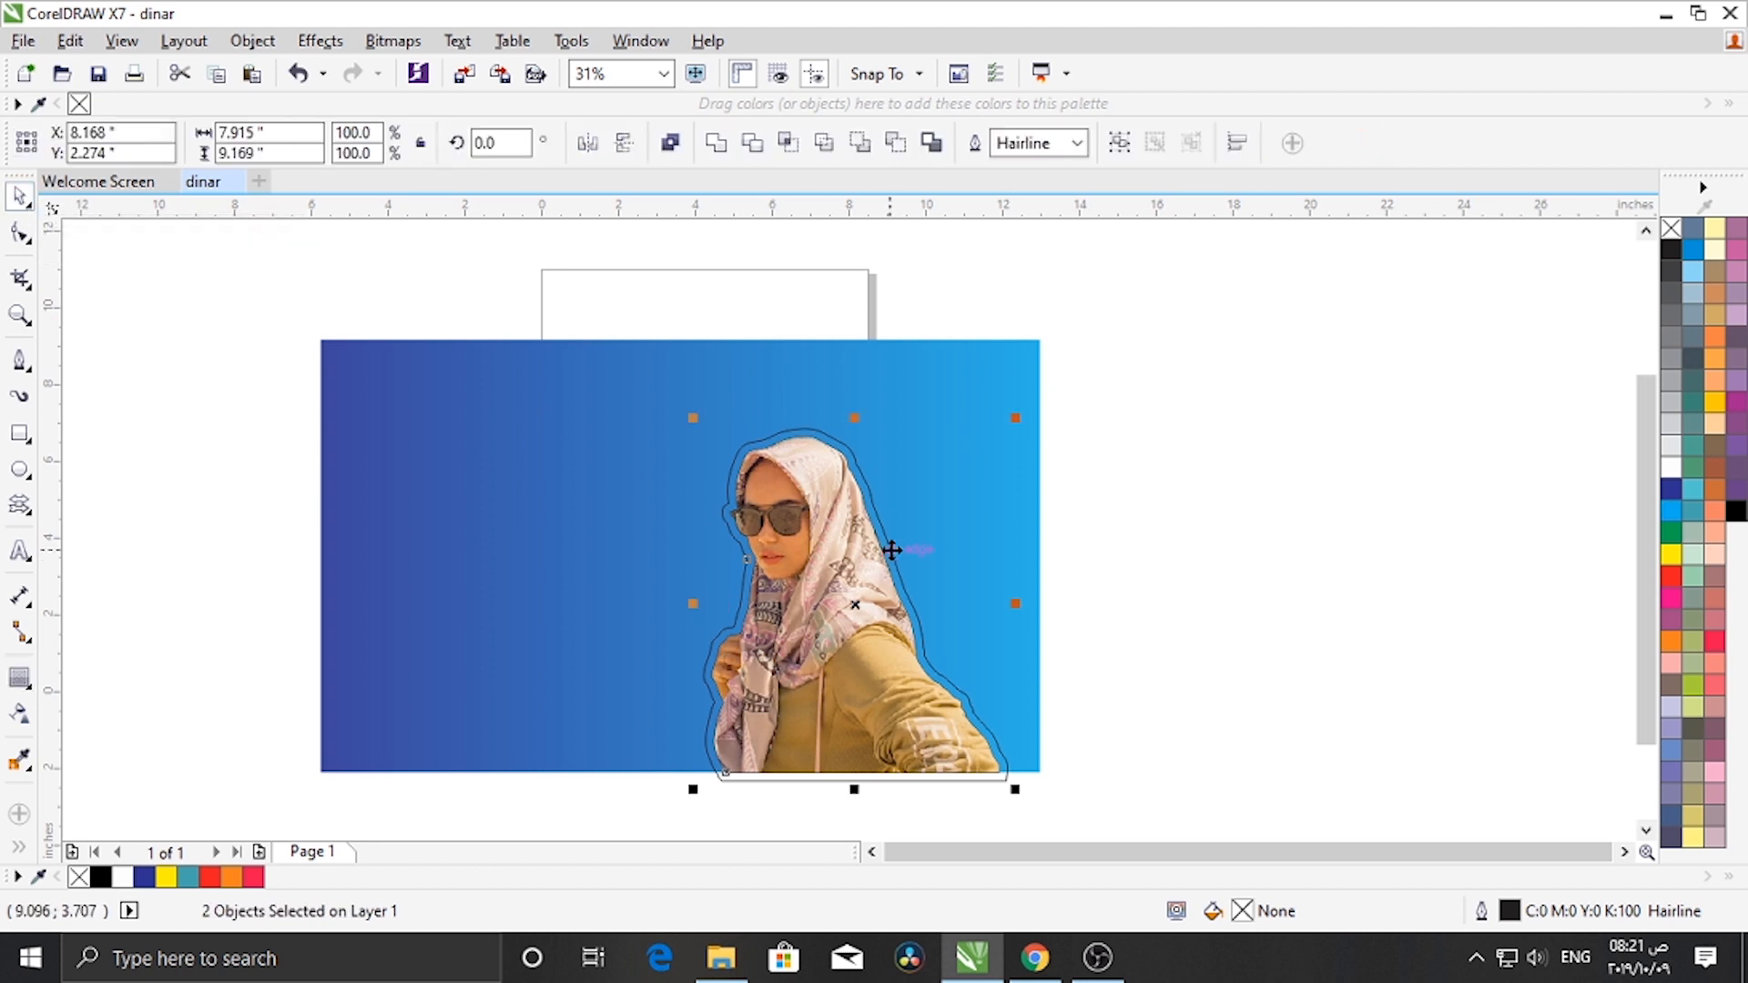
{"action": "scroll", "coordinate": [881, 512], "scroll_direction": "up", "scroll_amount": 2}
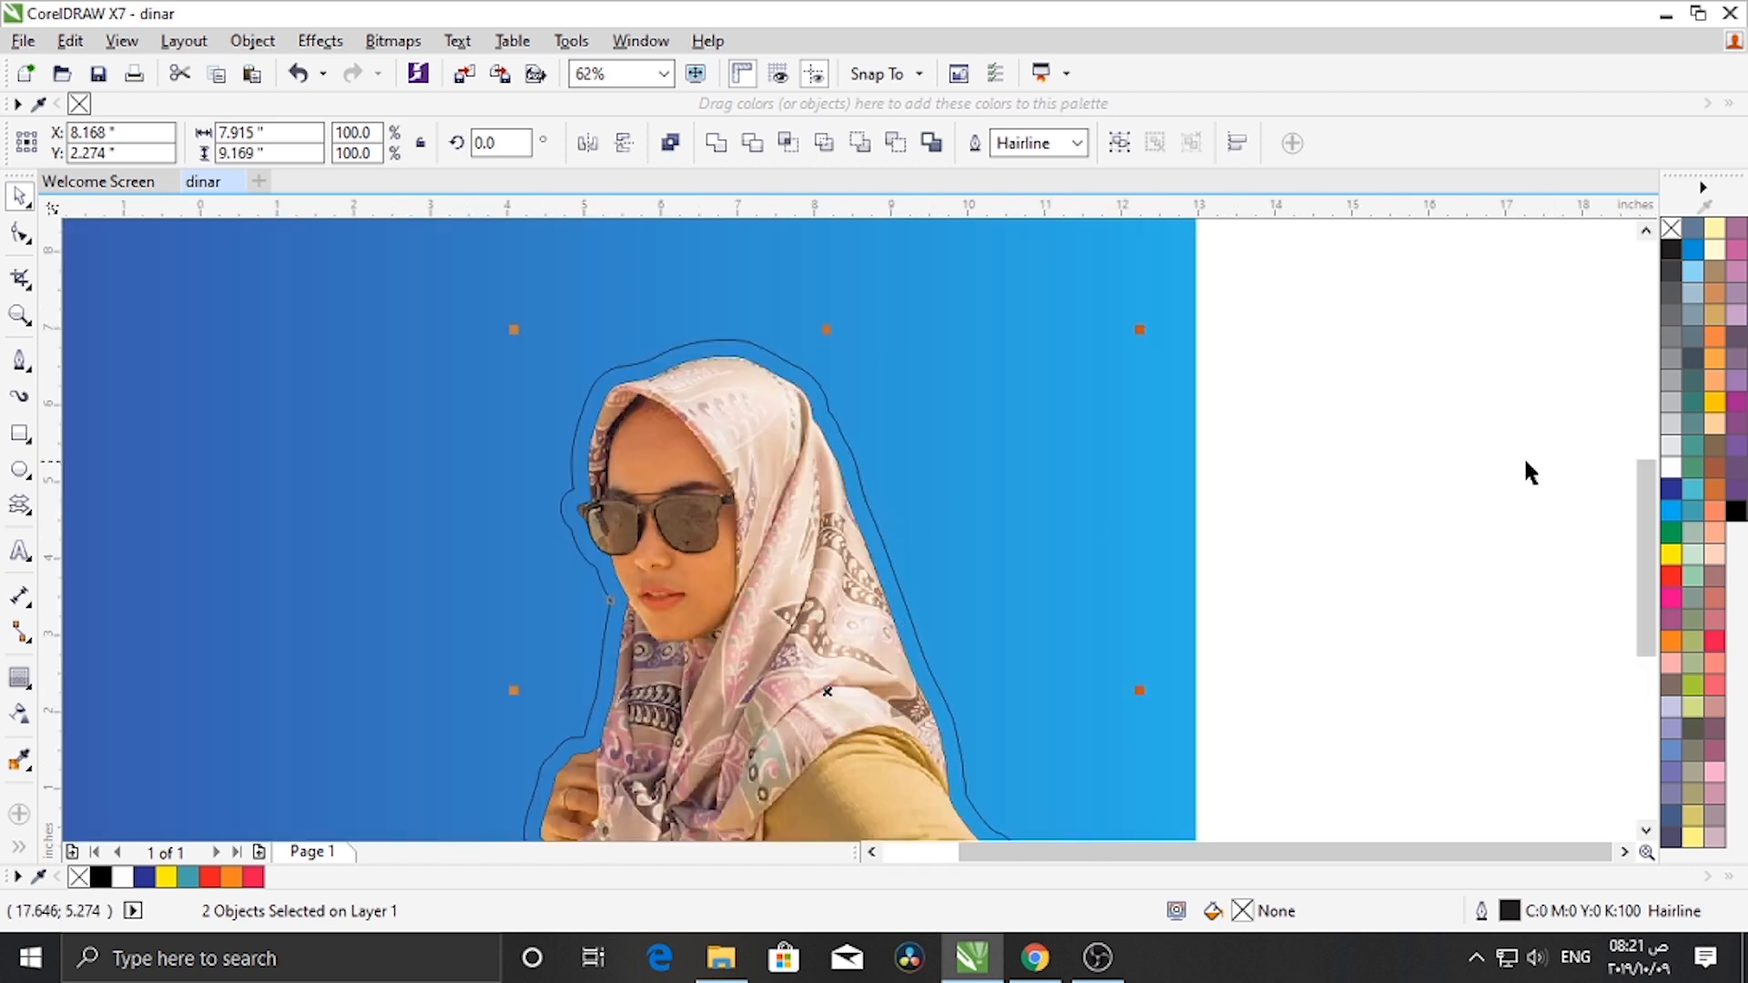
{"action": "left_click", "coordinate": [1369, 473]}
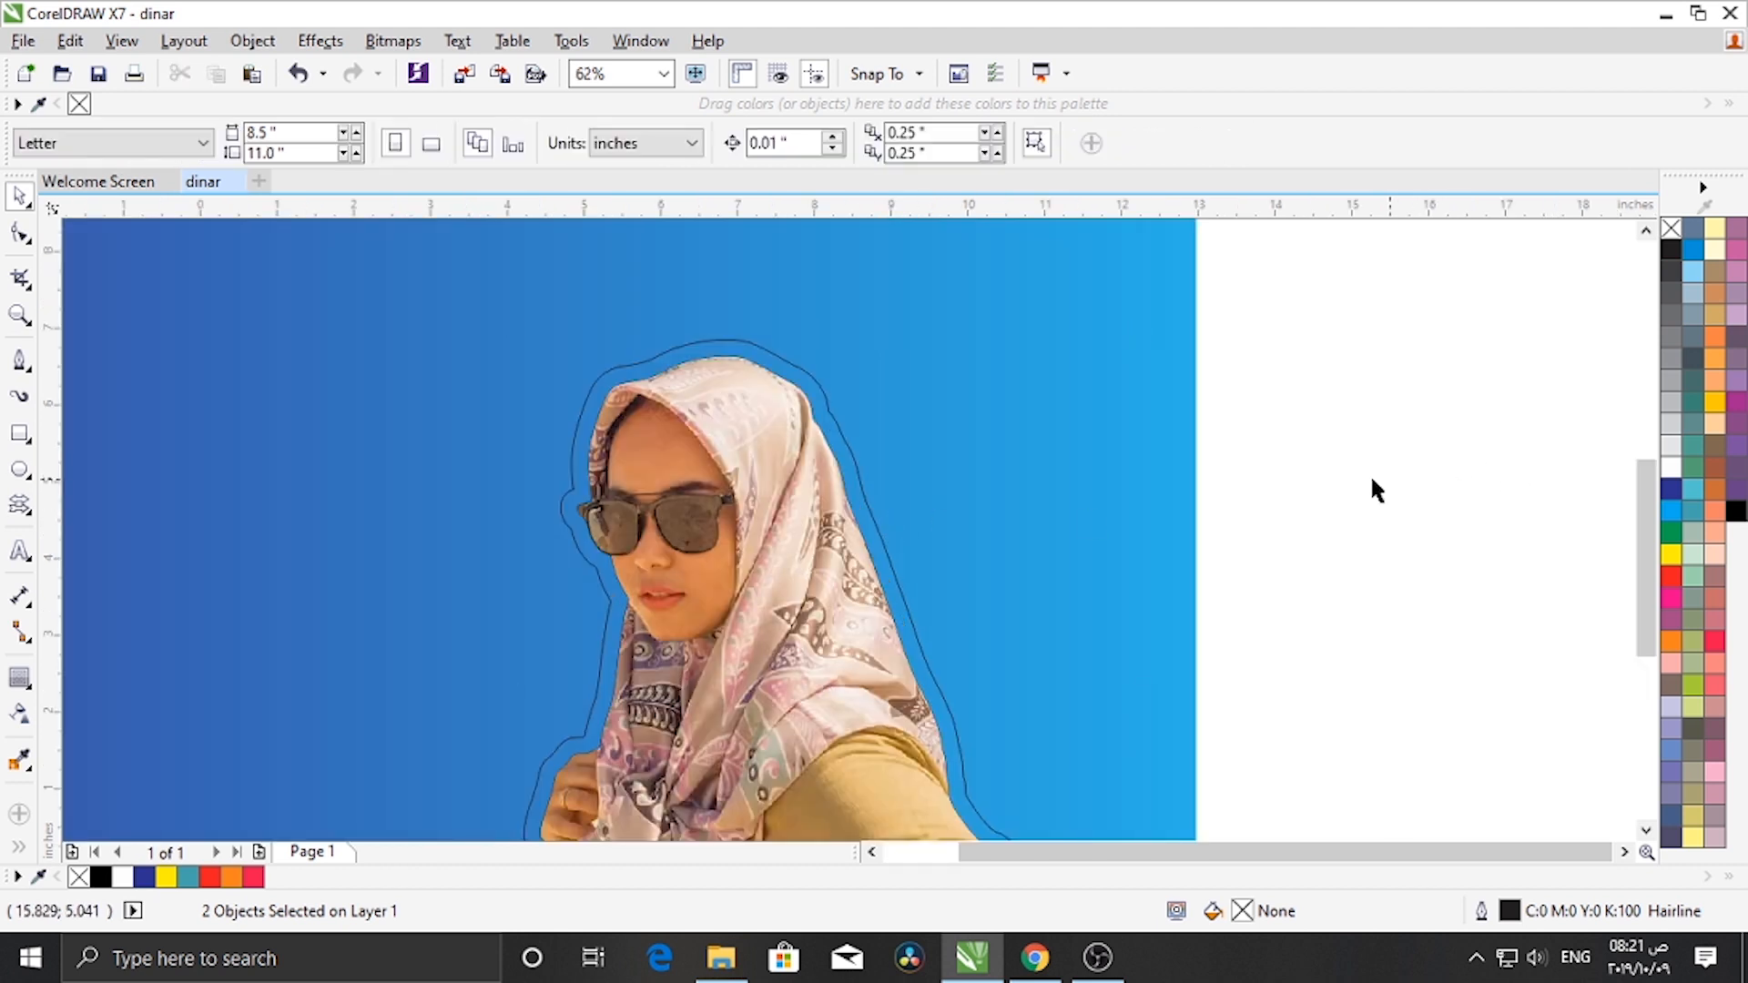
- Set the contour curve's outline width to 8.0 pt and its outline color to white
{"action": "left_click", "coordinate": [878, 533]}
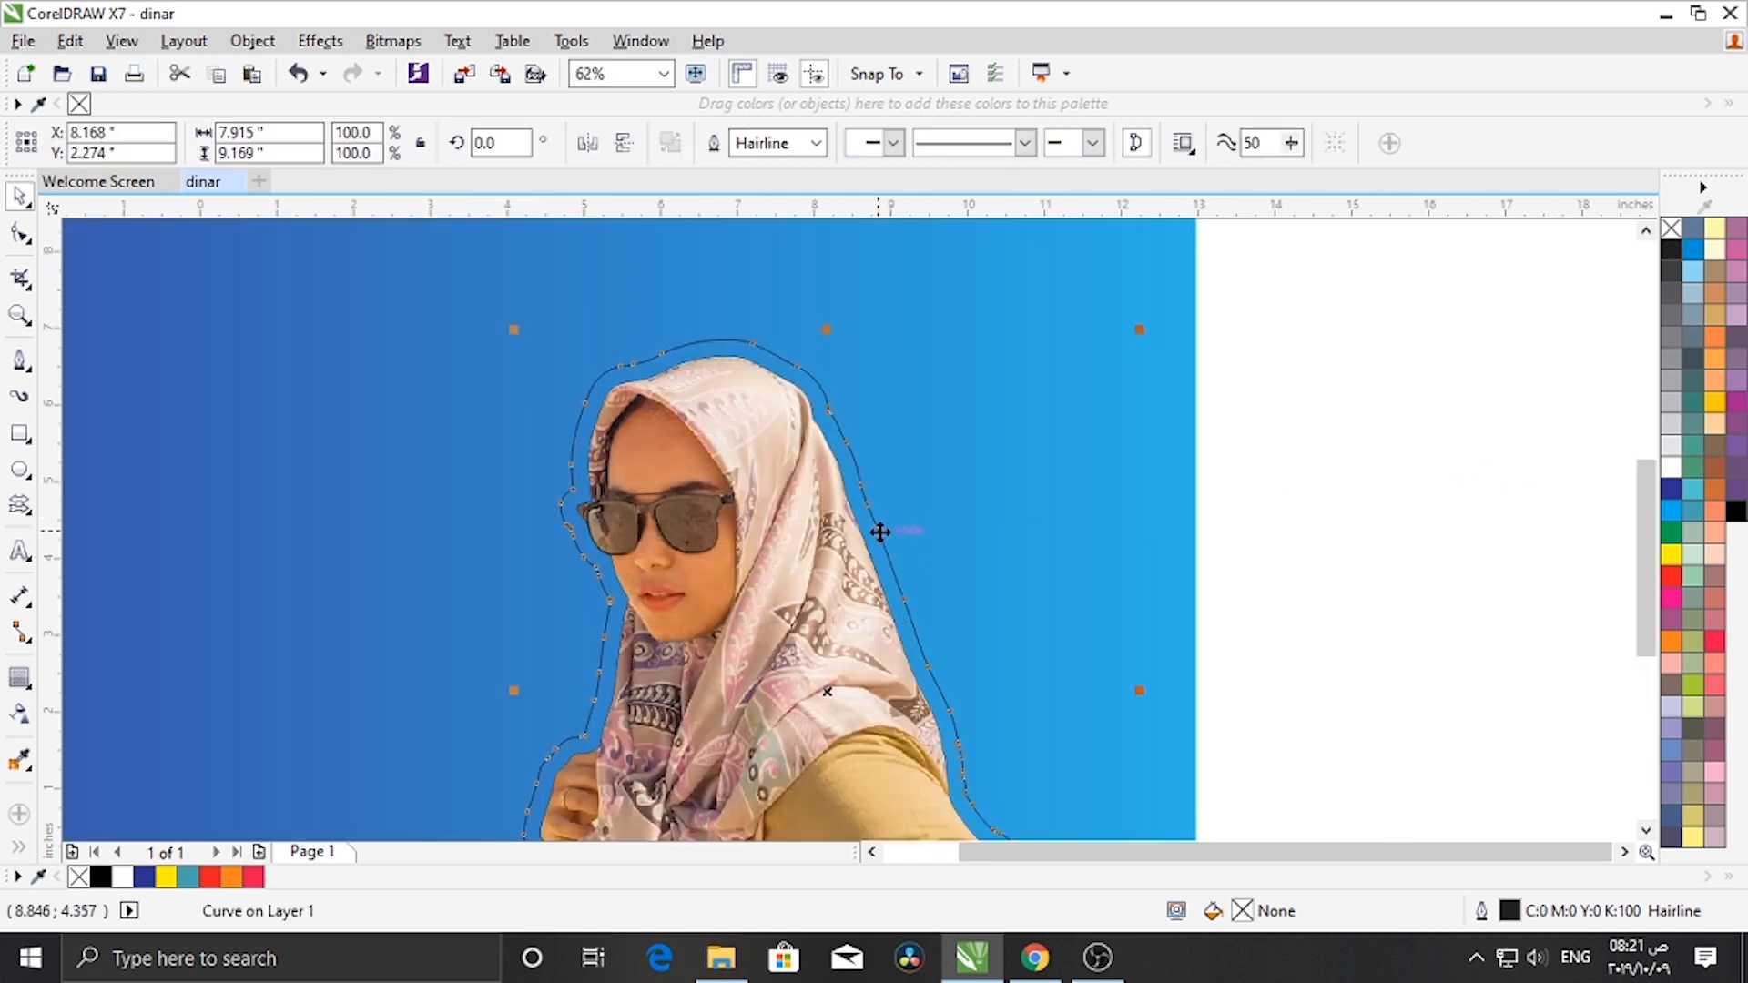
{"action": "left_click", "coordinate": [818, 148]}
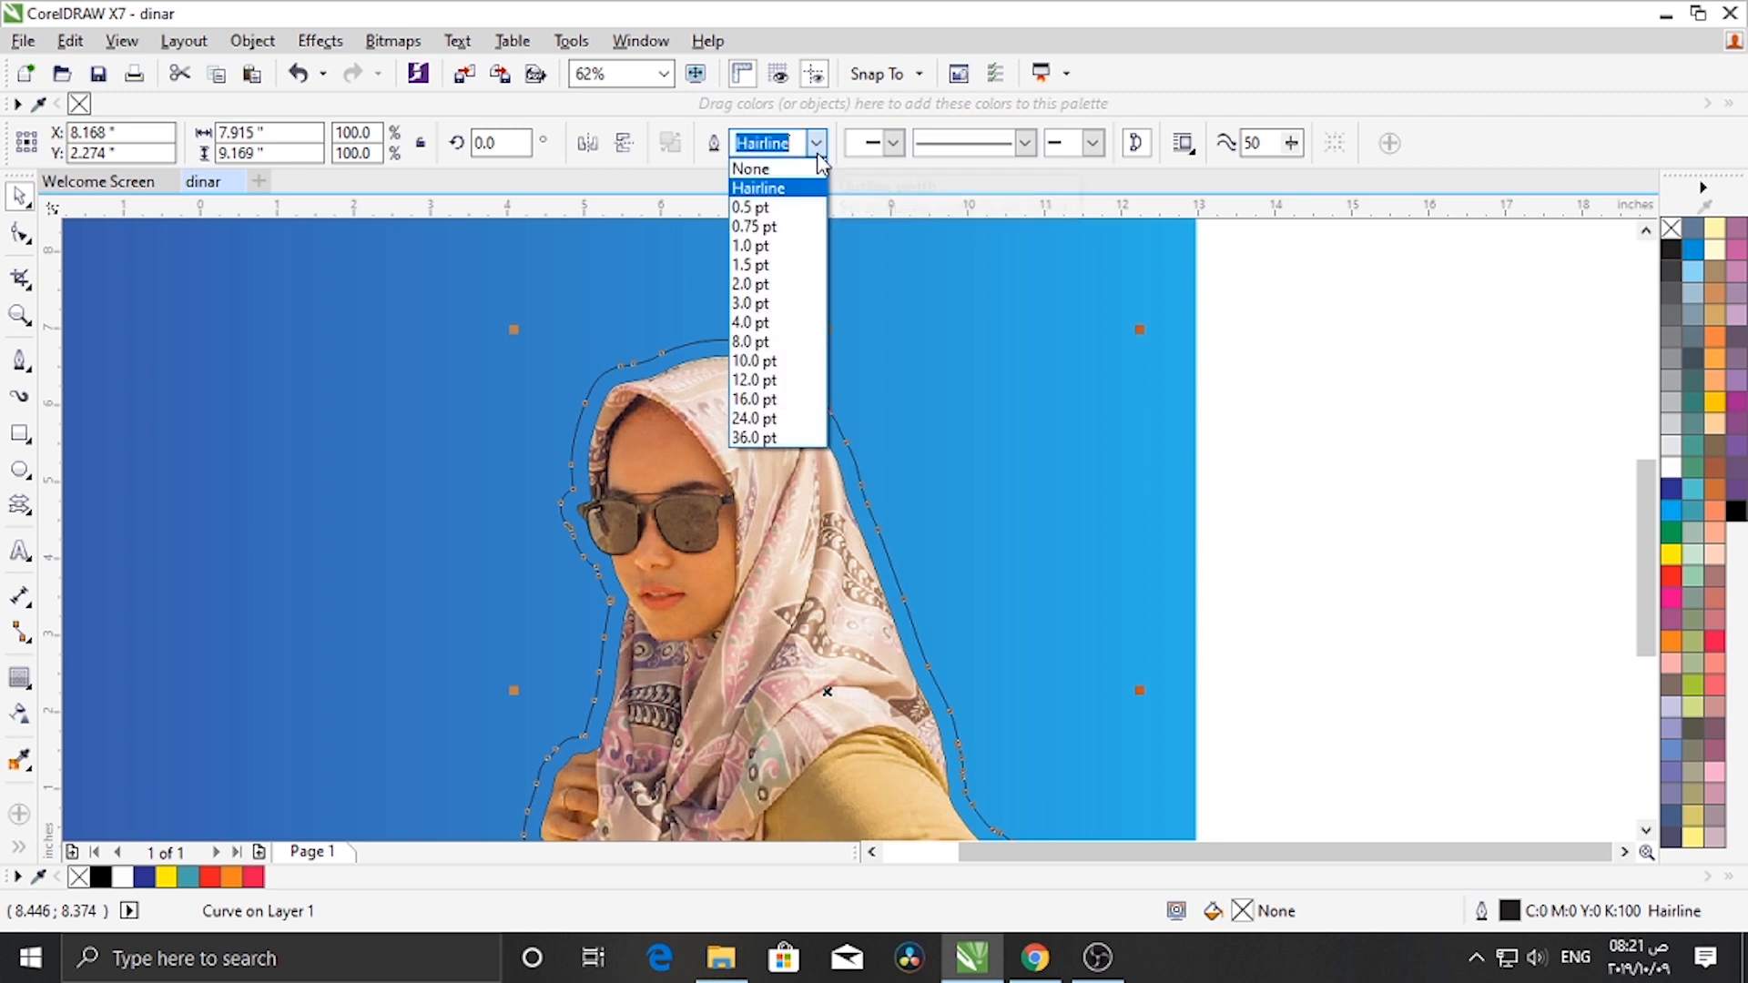
{"action": "left_click", "coordinate": [800, 342]}
{"action": "scroll", "coordinate": [740, 512], "scroll_direction": "down", "scroll_amount": 4}
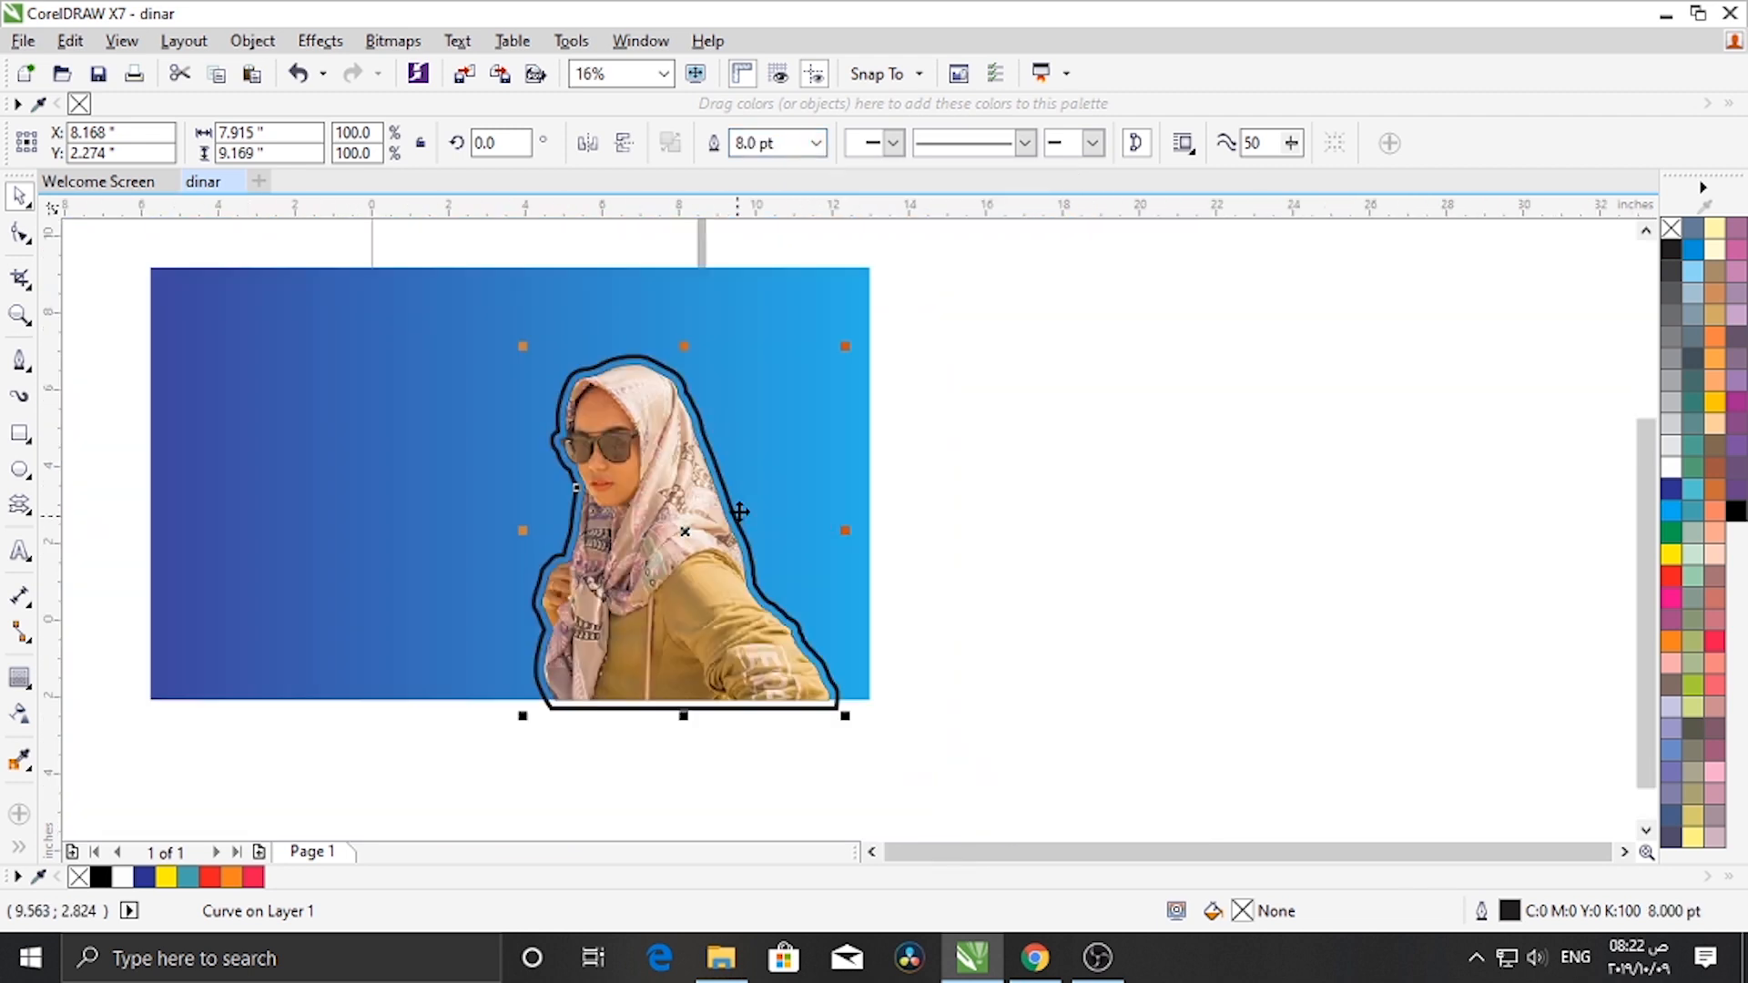
{"action": "right_click", "coordinate": [1670, 467]}
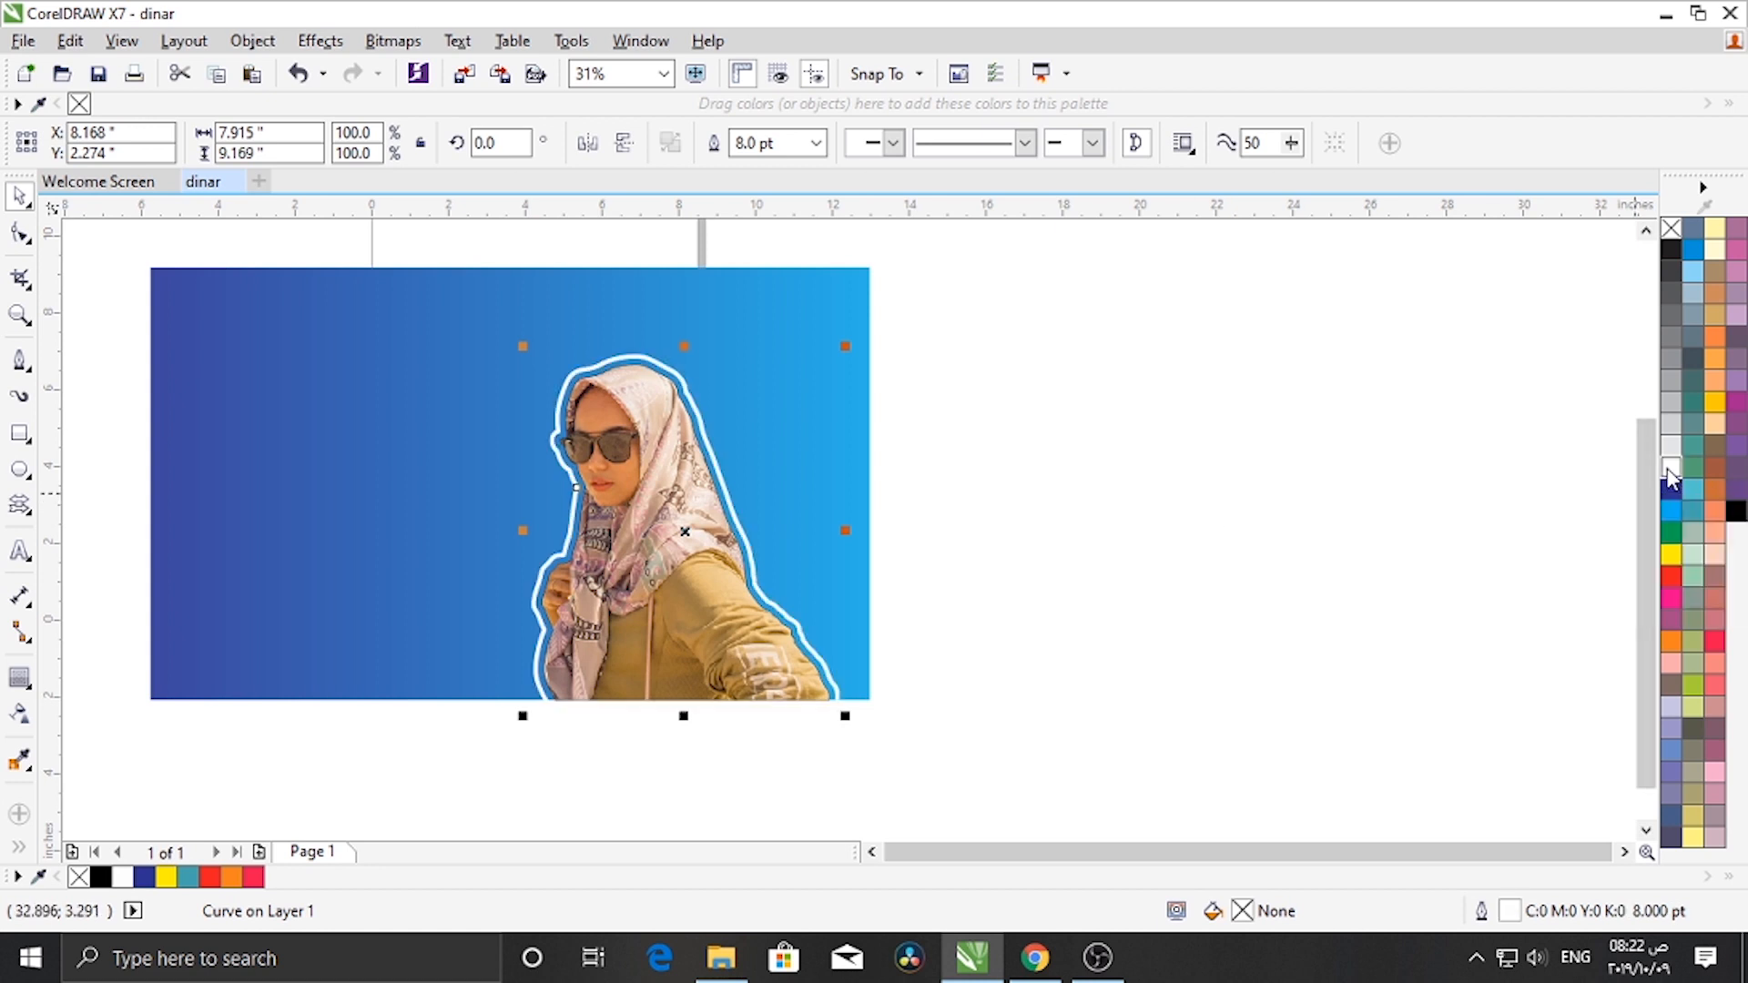
- Select the photo, outline and contour together and move them left on the background
{"action": "left_click", "coordinate": [1213, 561]}
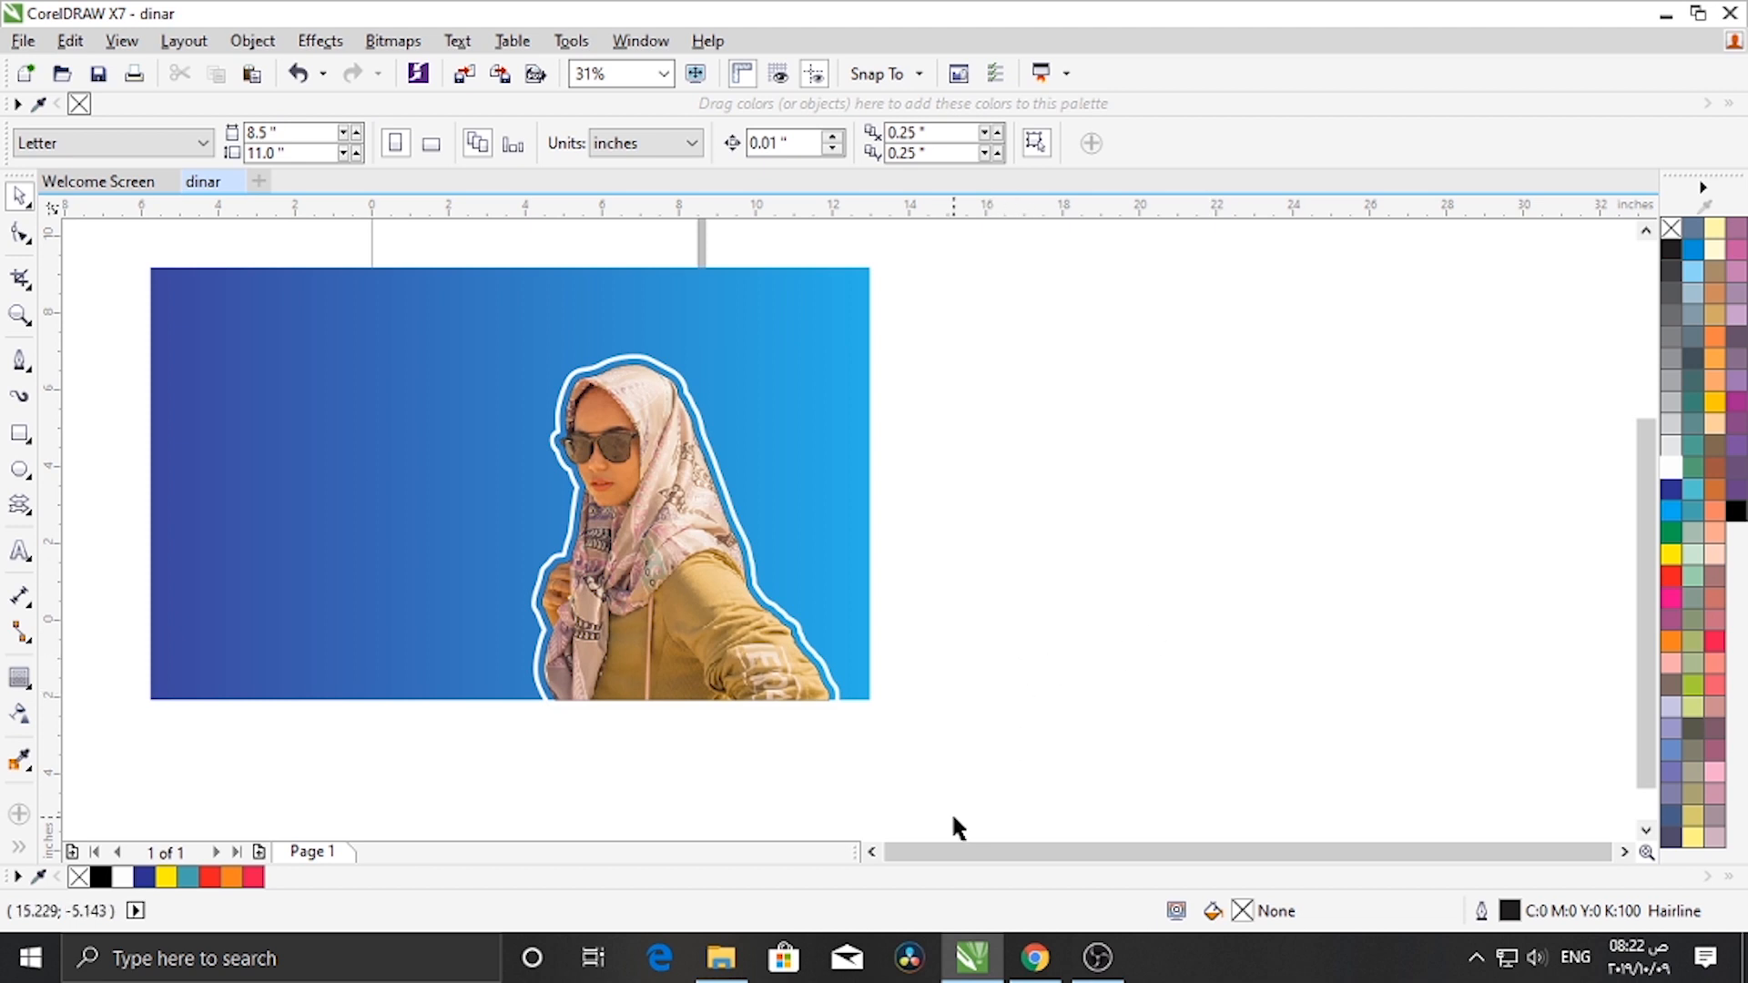
{"action": "left_click_drag", "start_coordinate": [952, 803], "coordinate": [382, 313]}
{"action": "left_click_drag", "start_coordinate": [761, 702], "coordinate": [627, 692]}
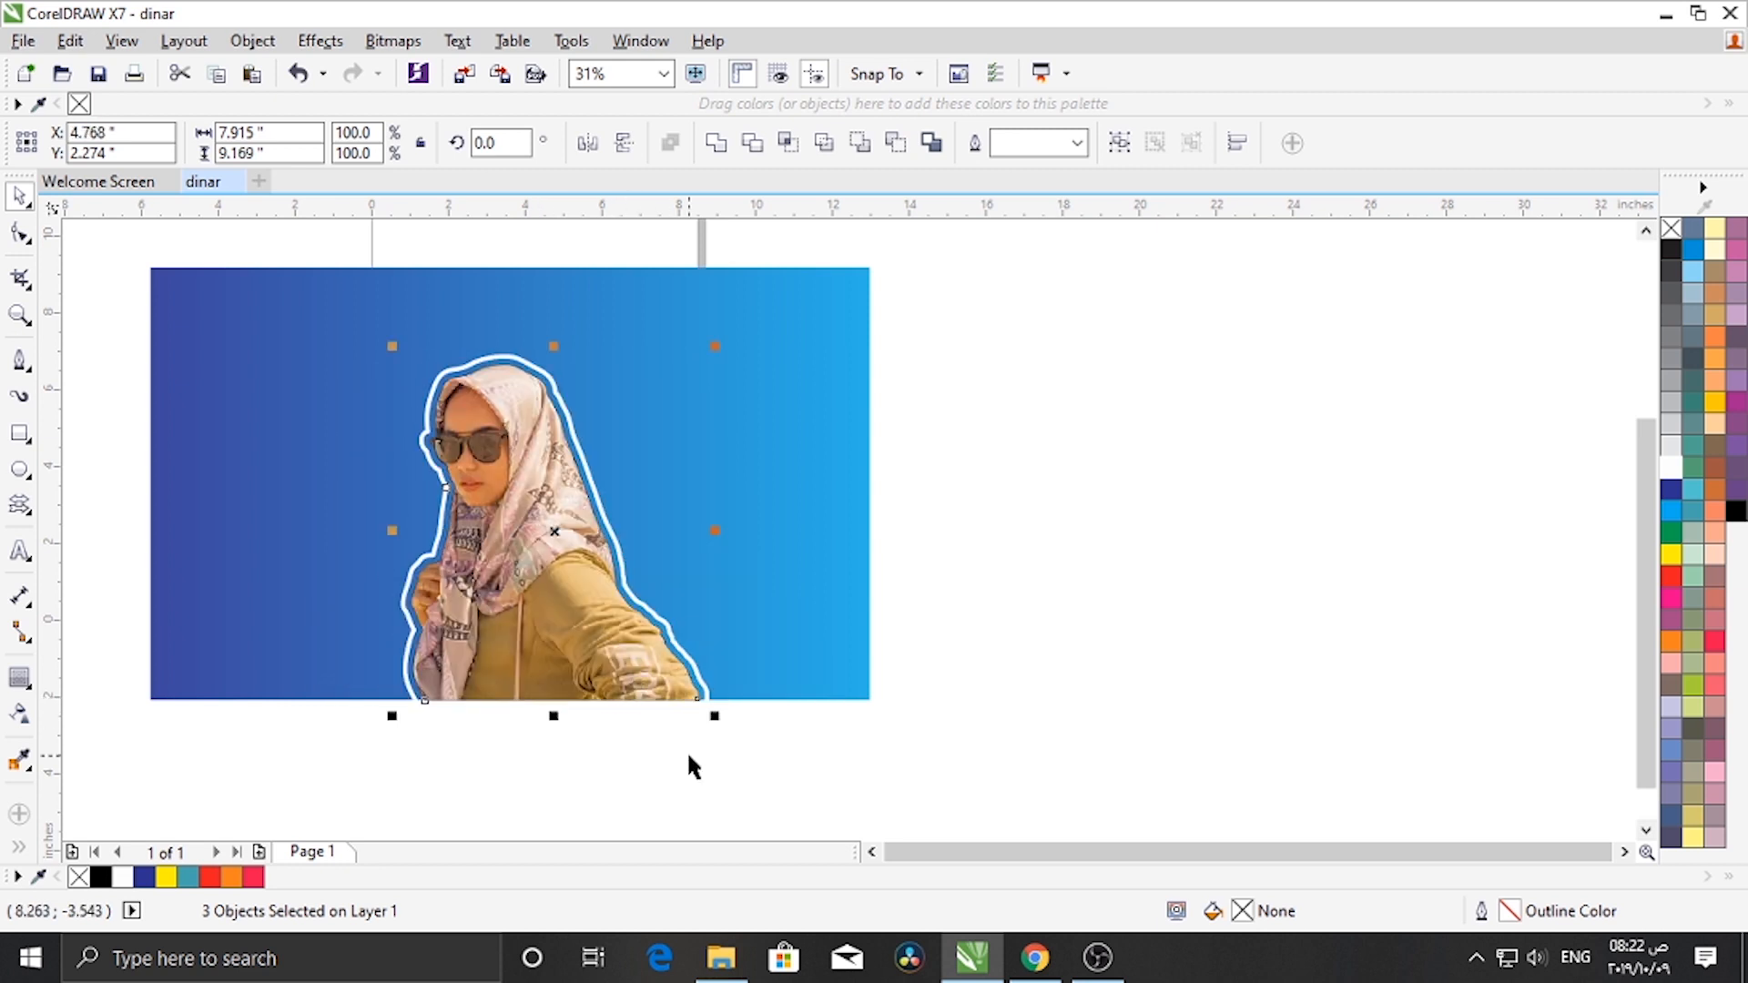
{"action": "left_click", "coordinate": [694, 771]}
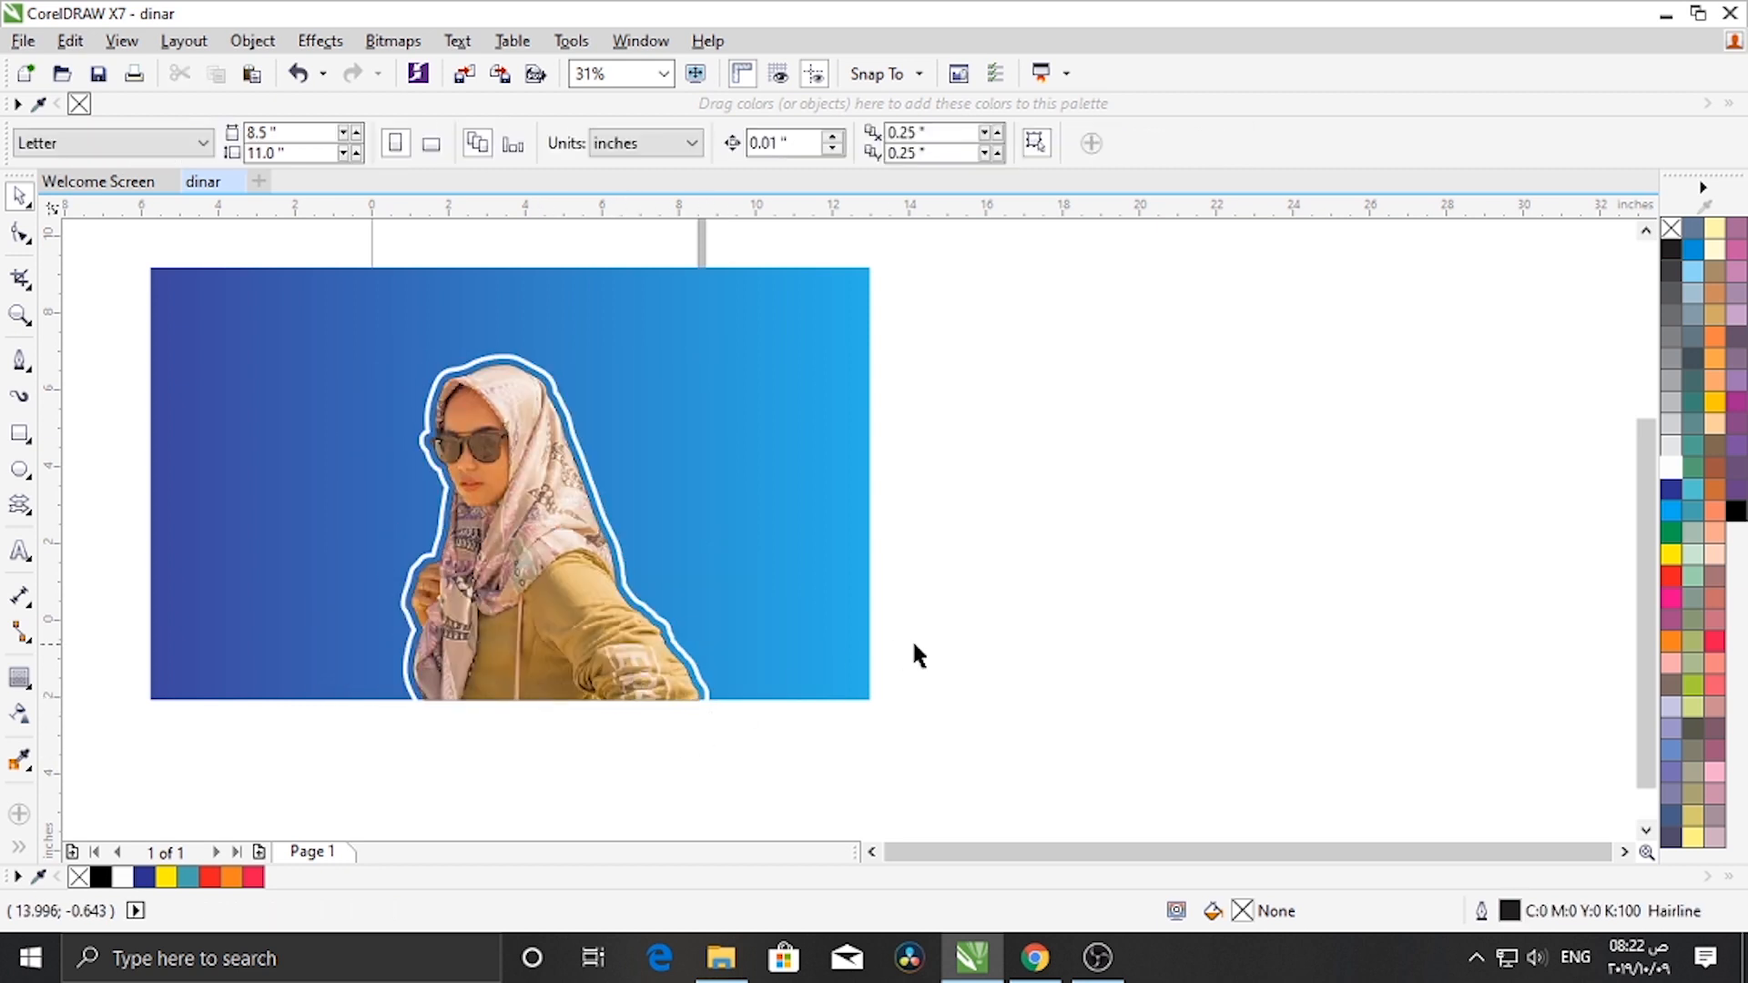
- Select the photo, outline and contour again and group them
{"action": "scroll", "coordinate": [910, 644], "scroll_direction": "down", "scroll_amount": 1}
{"action": "scroll", "coordinate": [638, 603], "scroll_direction": "up", "scroll_amount": 1}
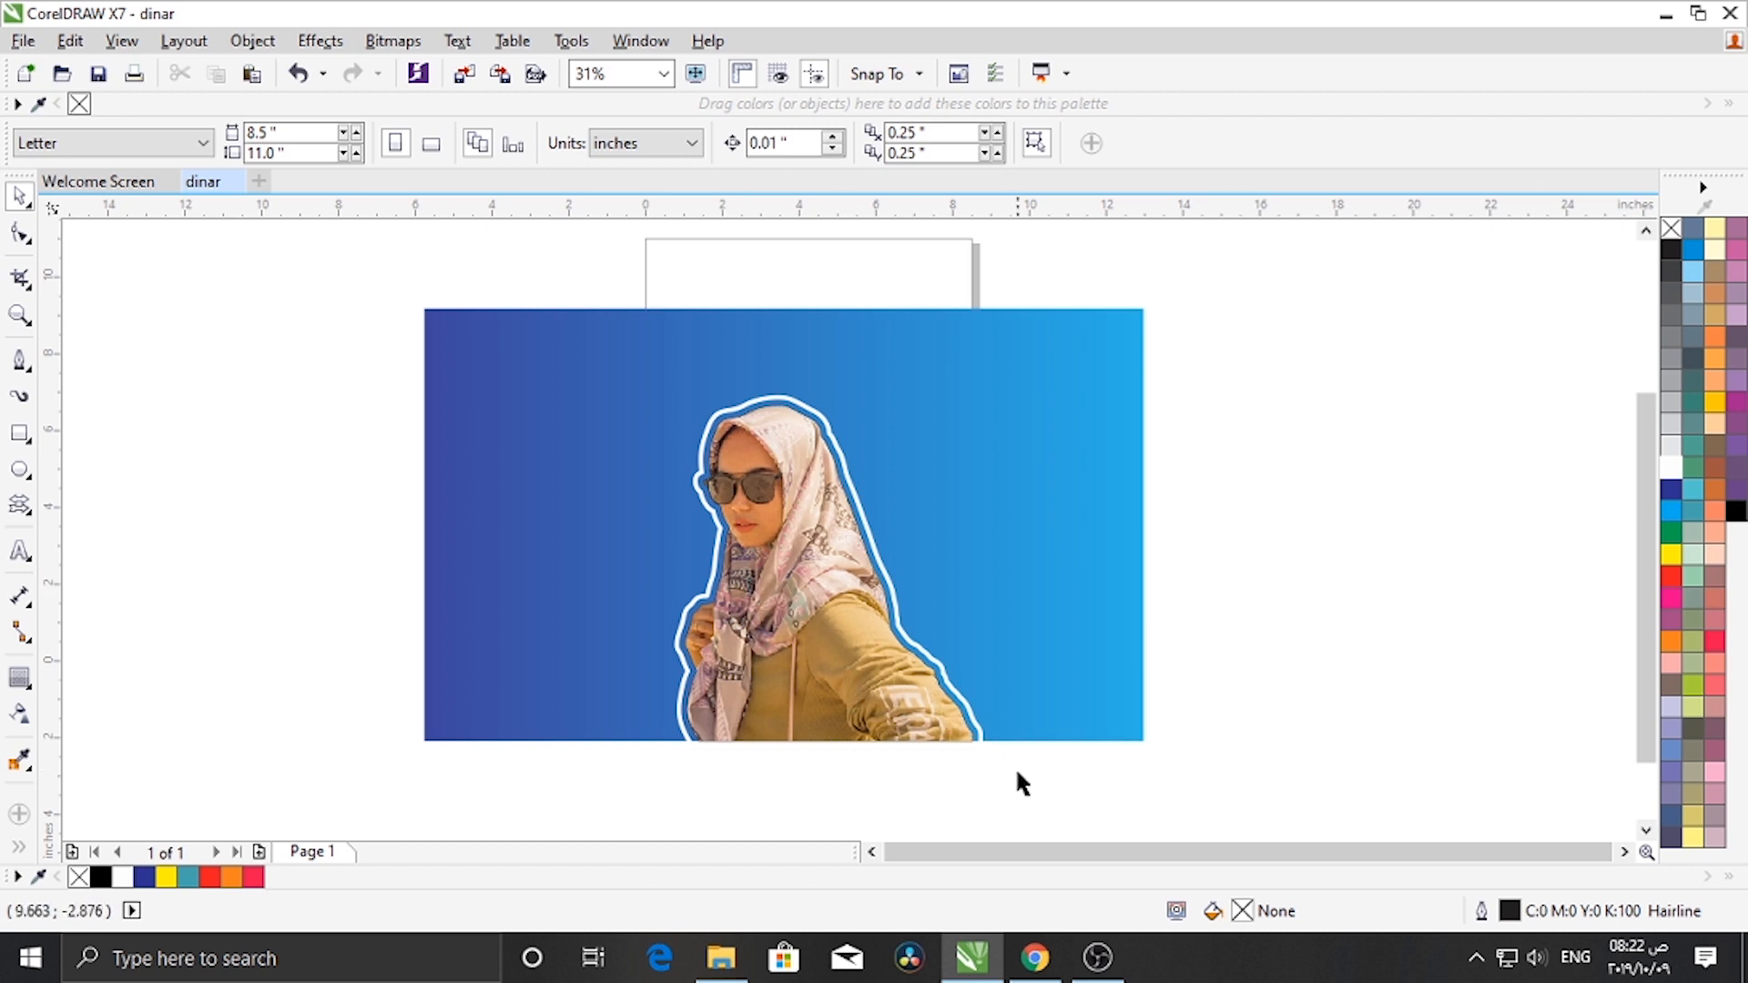
{"action": "left_click_drag", "start_coordinate": [1028, 805], "coordinate": [480, 349]}
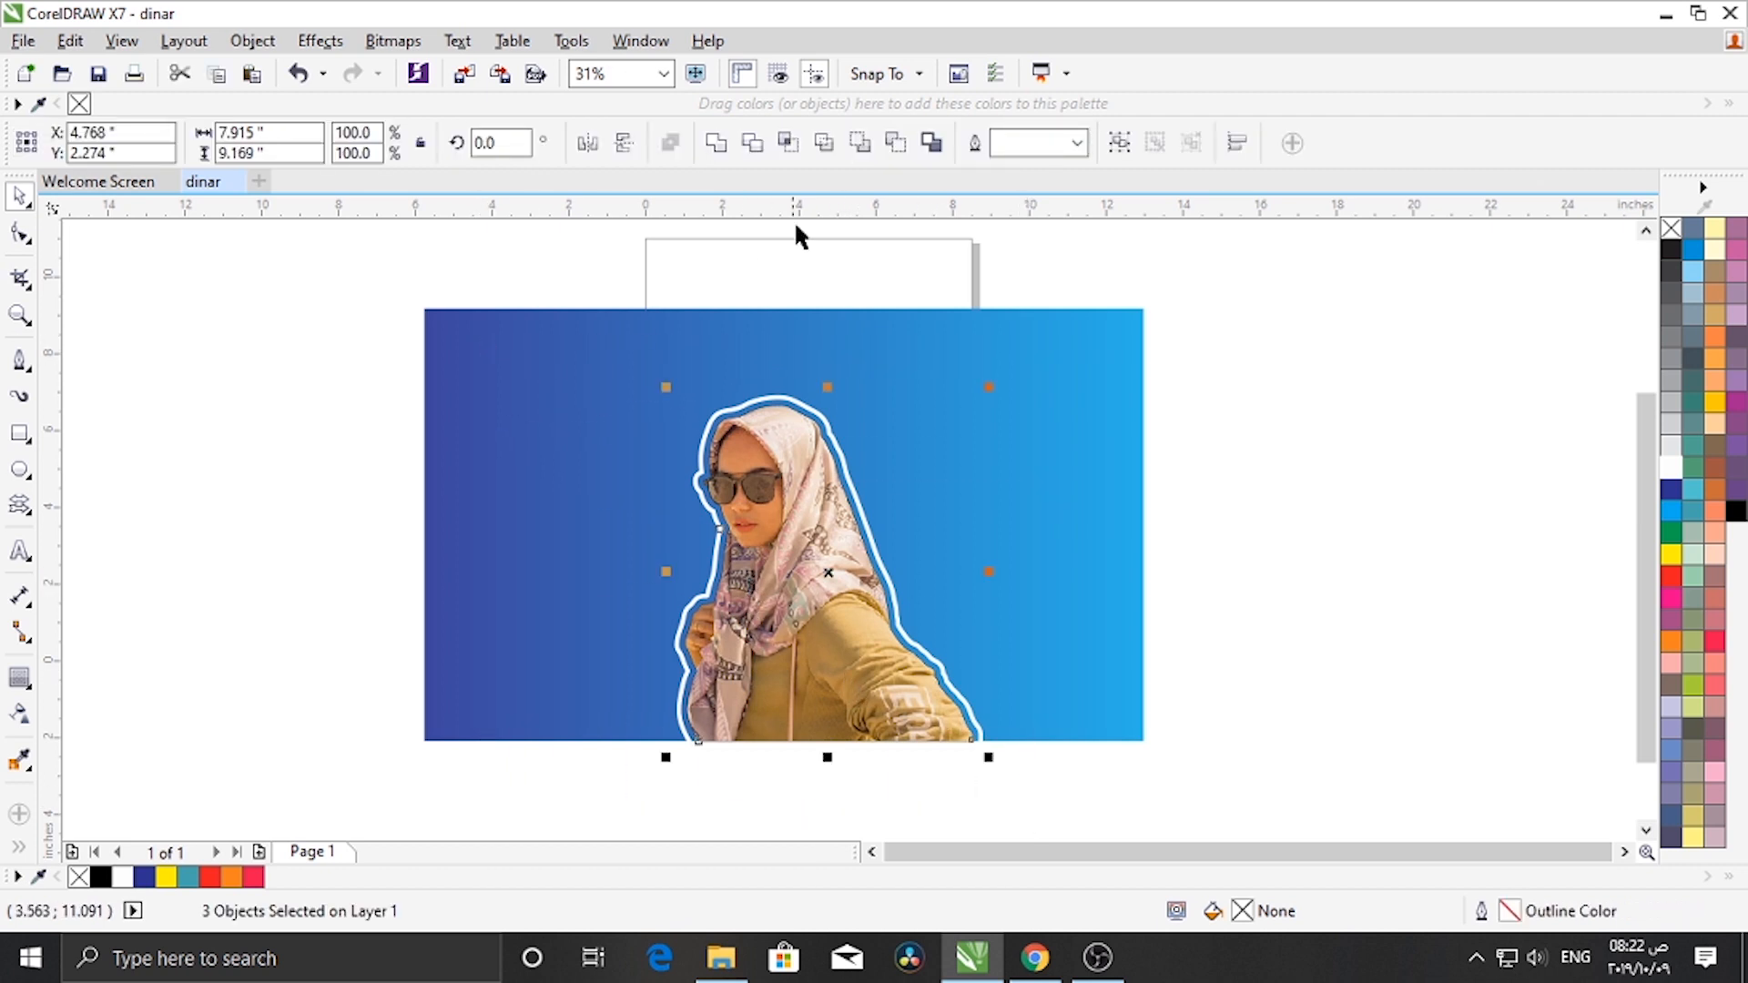
{"action": "left_click", "coordinate": [1111, 144]}
- Place the group inside the background rectangle with PowerClip Inside, shifting it slightly right
{"action": "left_click_drag", "start_coordinate": [822, 511], "coordinate": [889, 510]}
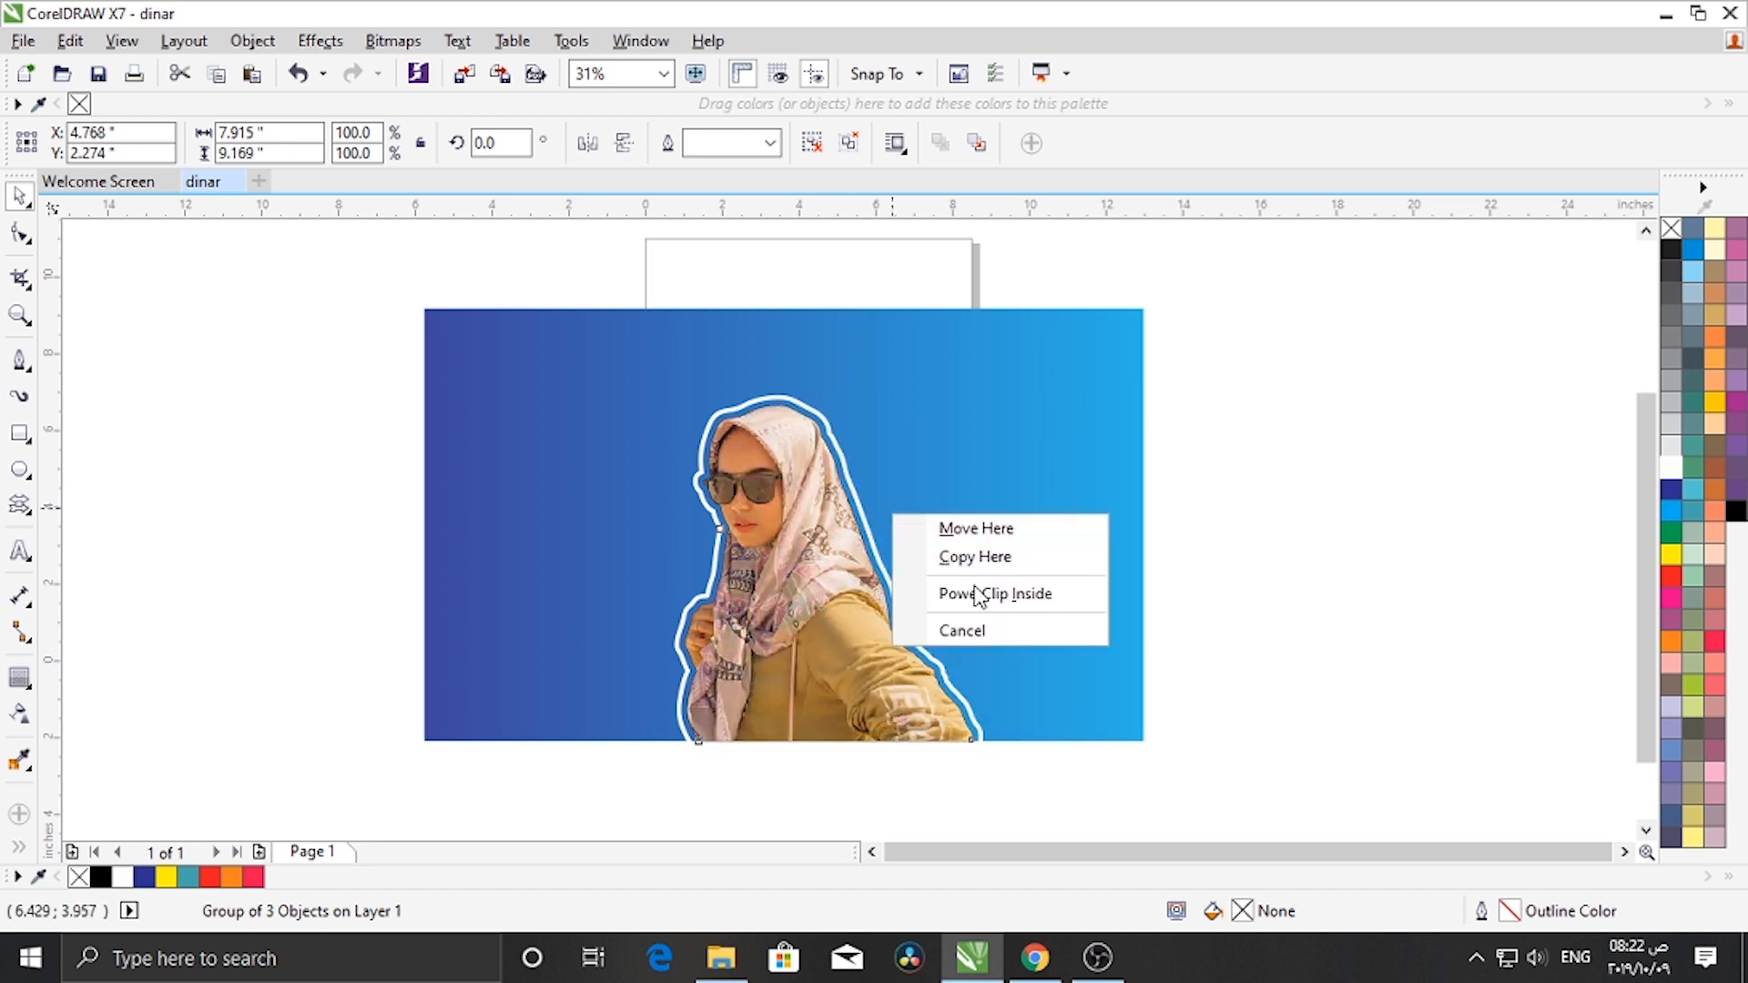
{"action": "left_click", "coordinate": [890, 592]}
{"action": "right_click", "coordinate": [977, 593]}
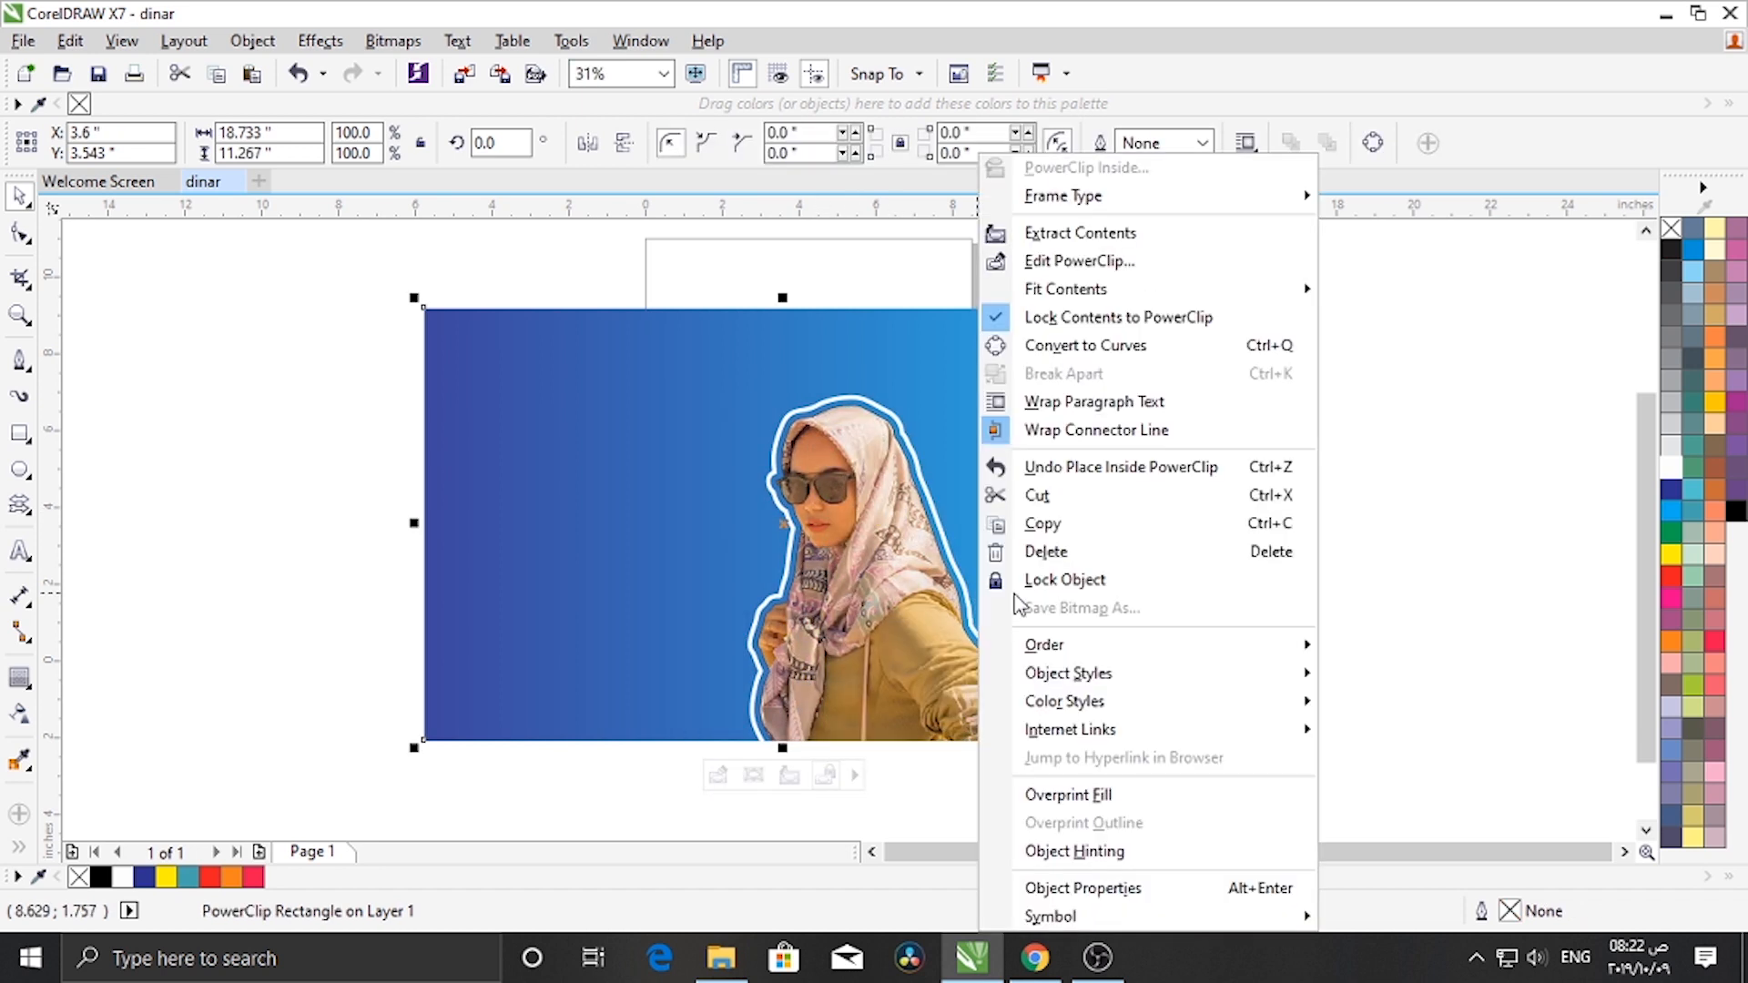
{"action": "left_click", "coordinate": [1391, 568]}
{"action": "left_click", "coordinate": [1391, 568]}
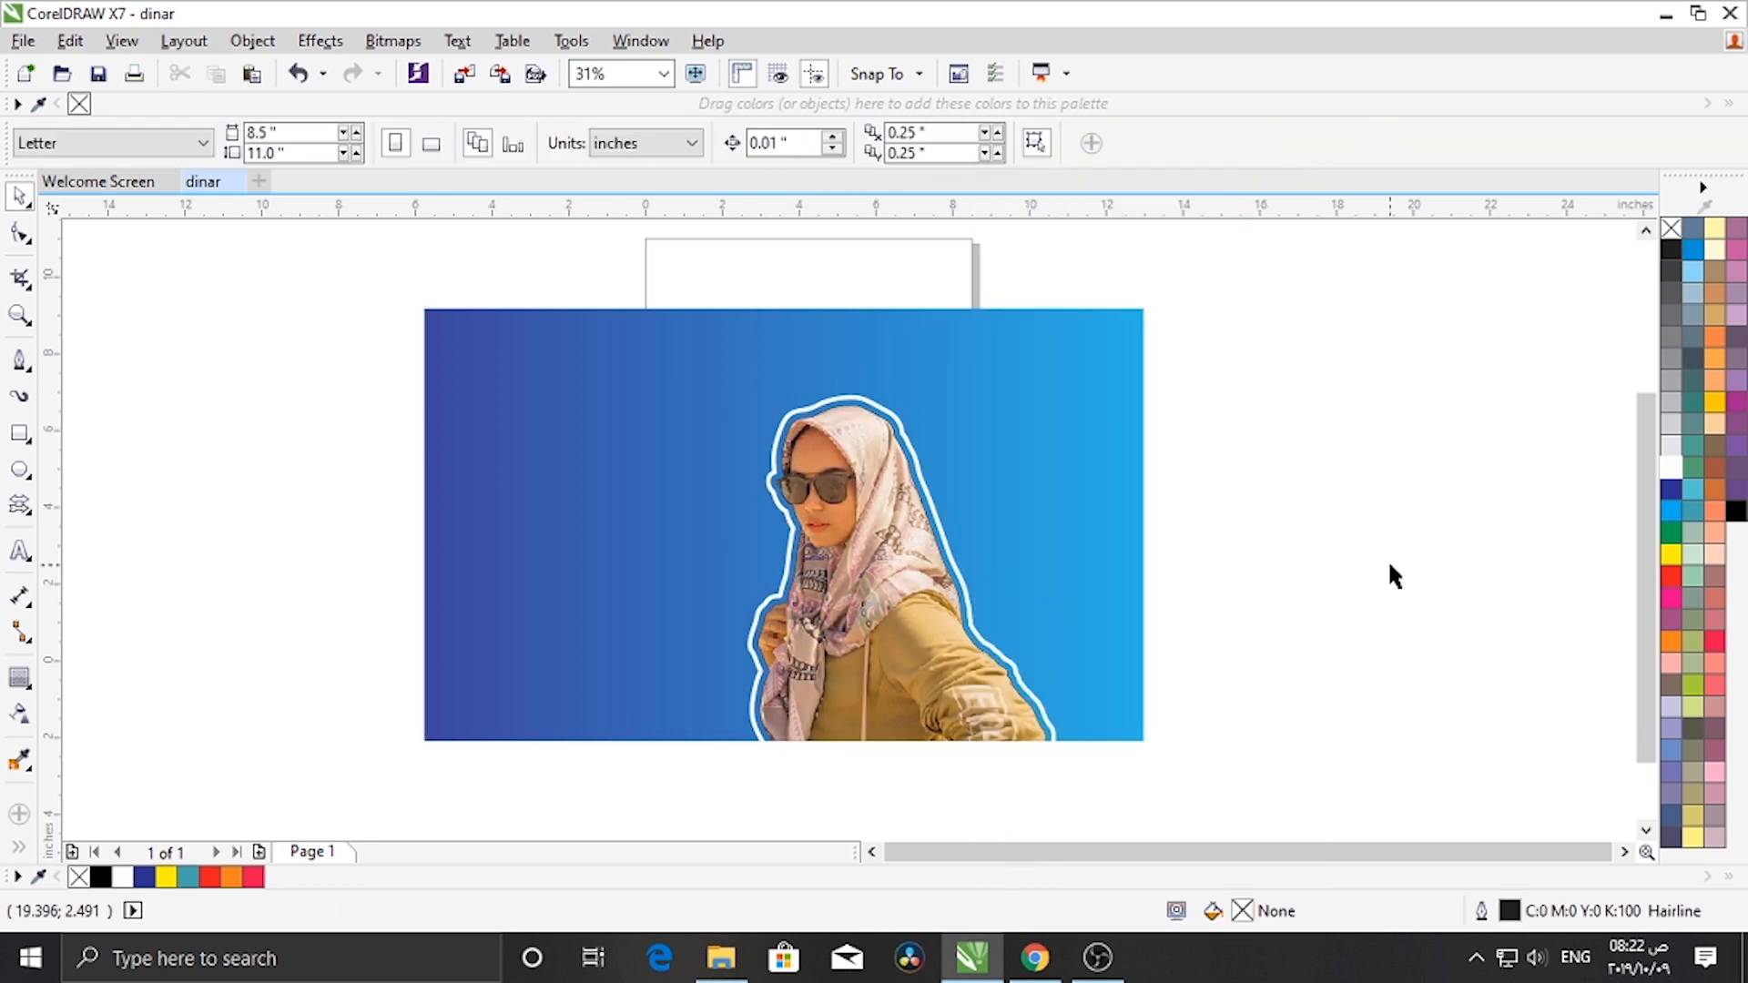